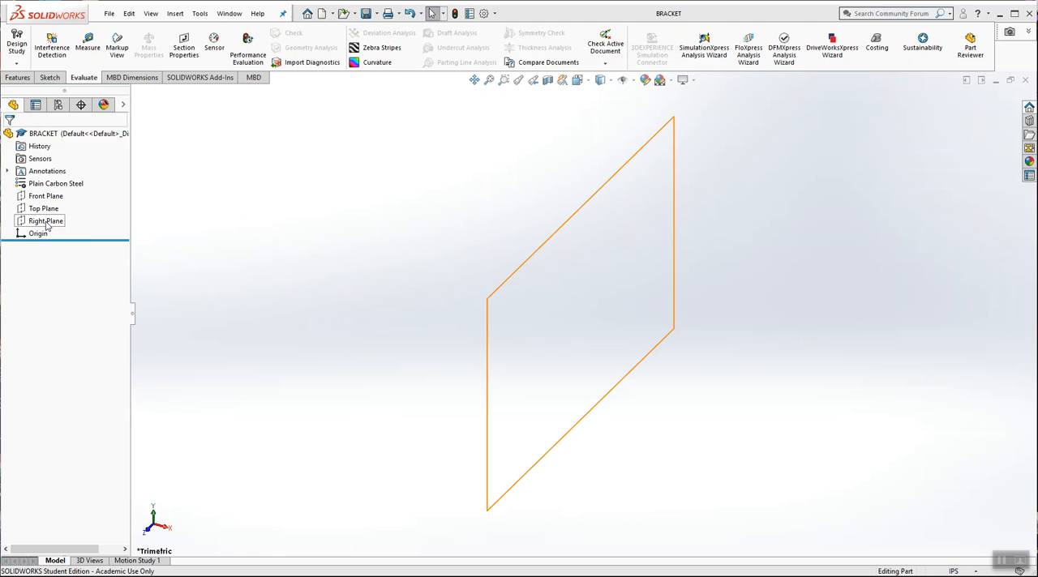
# Step: Start a sketch on the Right Plane and draw a corner rectangle from the origin, about 3.34 in wide and 1.84 in high
pyautogui.rightClick(47, 226)
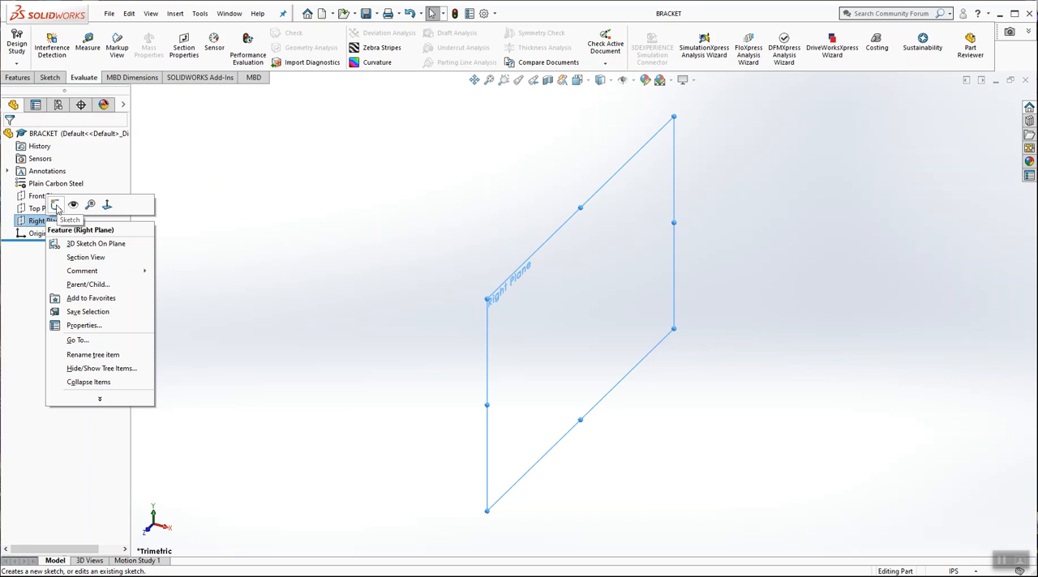
pyautogui.click(56, 205)
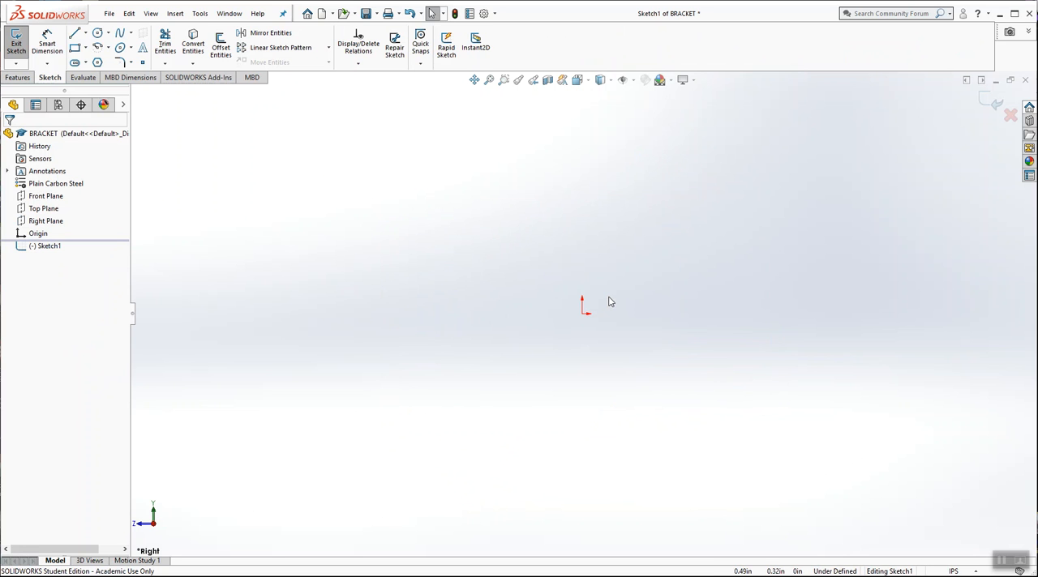
pyautogui.click(74, 47)
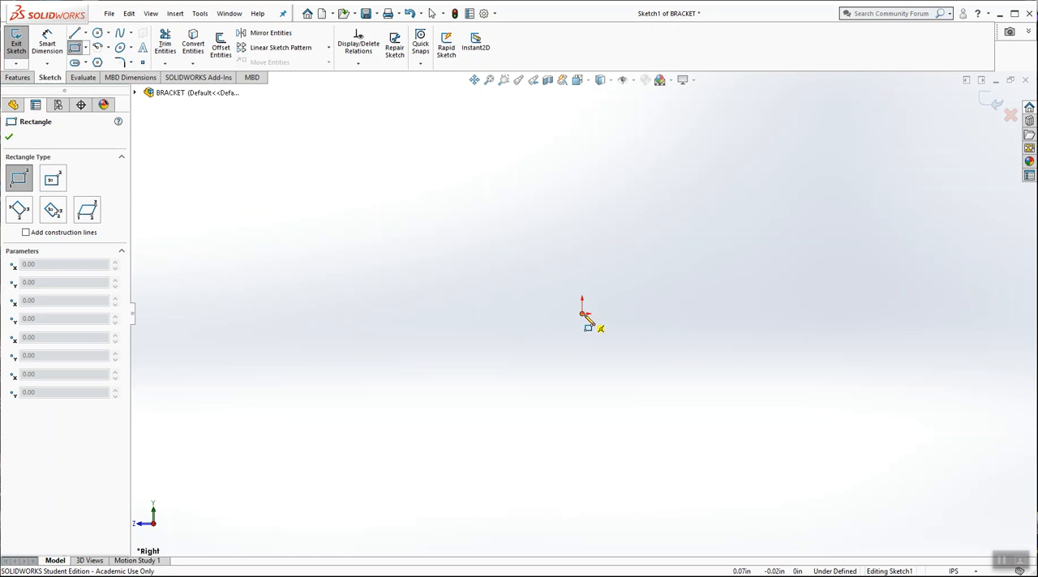
pyautogui.click(582, 314)
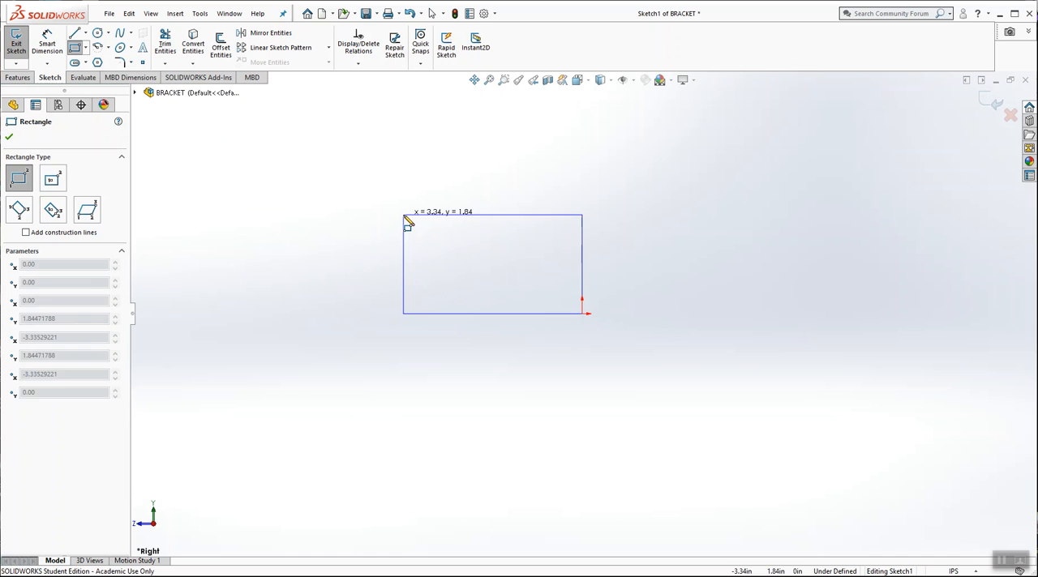
pyautogui.click(403, 215)
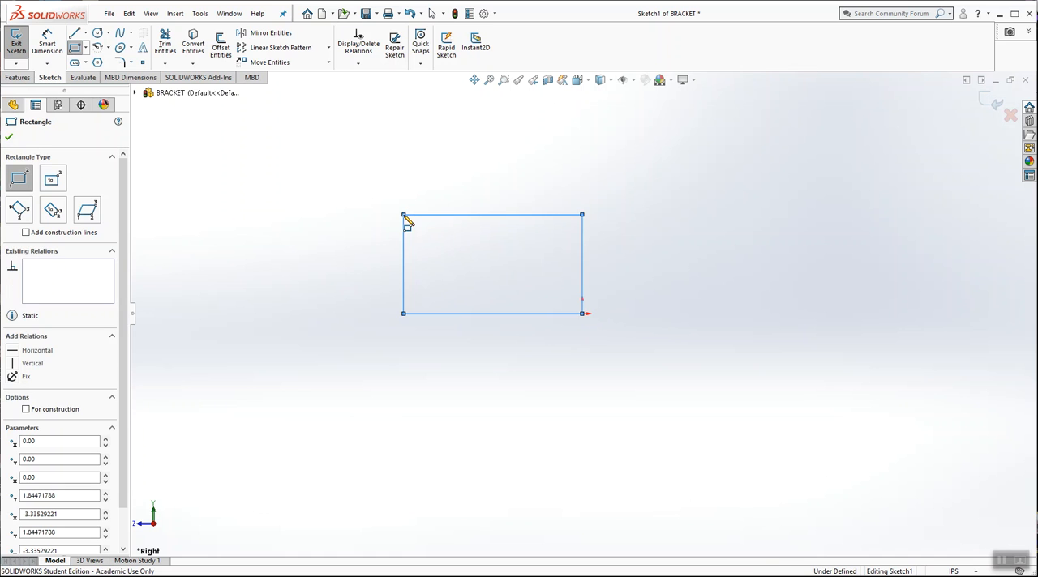
# Step: Draw a smaller rectangle inside the first one, about 1.86 in wide and 0.8 in high
pyautogui.click(451, 245)
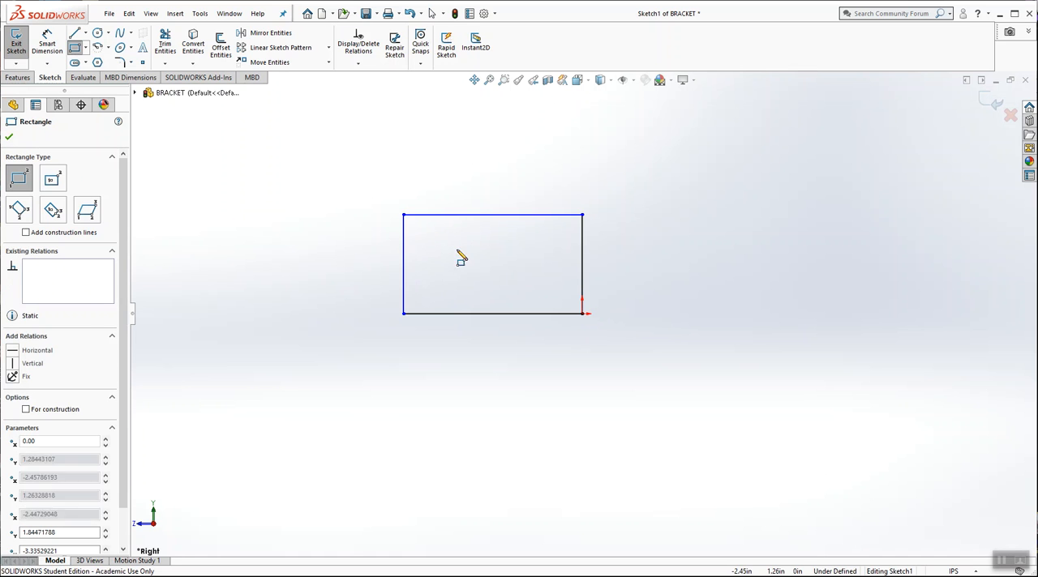
pyautogui.click(551, 288)
pyautogui.press('Escape')
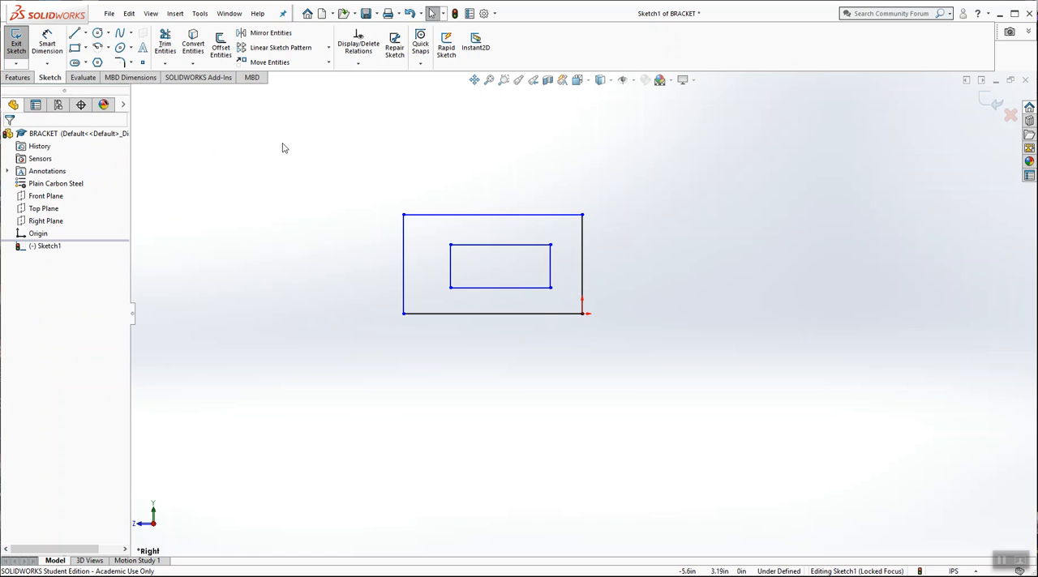
# Step: Resize the outer rectangle freehand from its upper-left corner to about 3.19 in wide
pyautogui.scroll(-2, 537, 216)
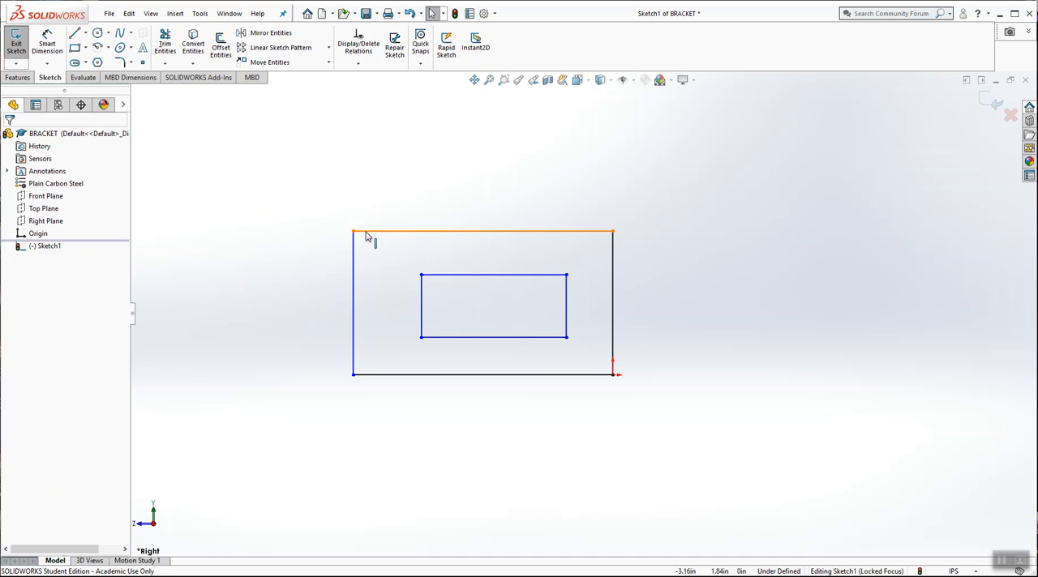
pyautogui.moveTo(355, 234)
pyautogui.mouseDown()
pyautogui.moveTo(294, 171)
pyautogui.moveTo(398, 246)
pyautogui.moveTo(300, 184)
pyautogui.moveTo(364, 228)
pyautogui.mouseUp()
pyautogui.click(286, 205)
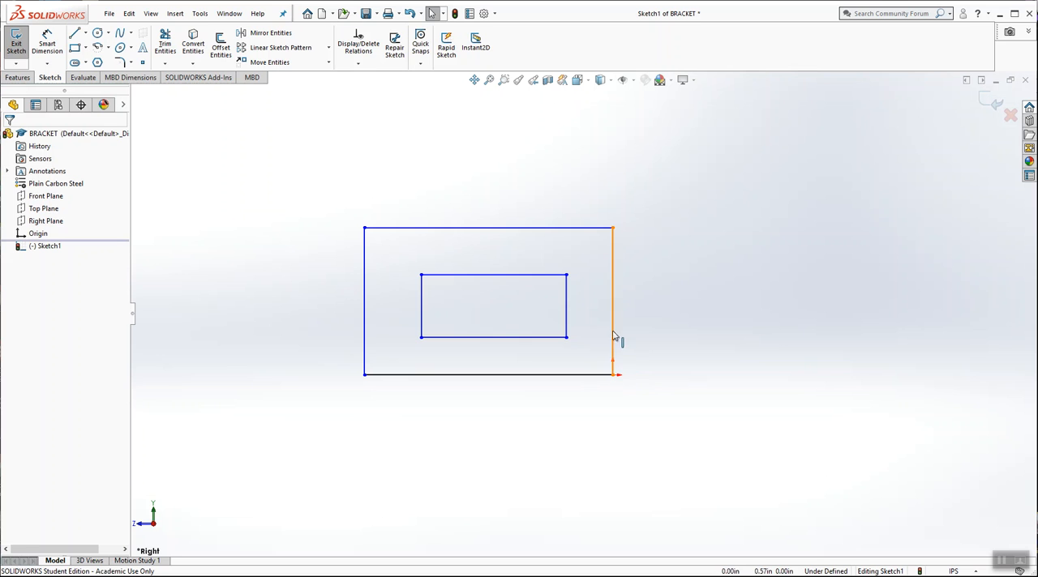
# Step: Dimension the outer rectangle's bottom edge with Smart Dimension and set its width to 2 in
pyautogui.click(47, 44)
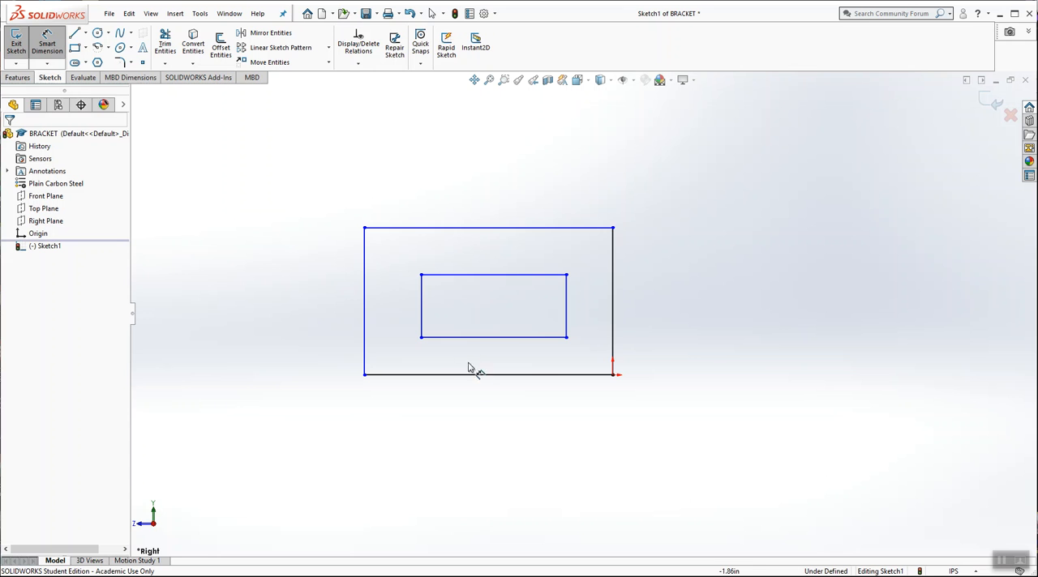
pyautogui.click(487, 378)
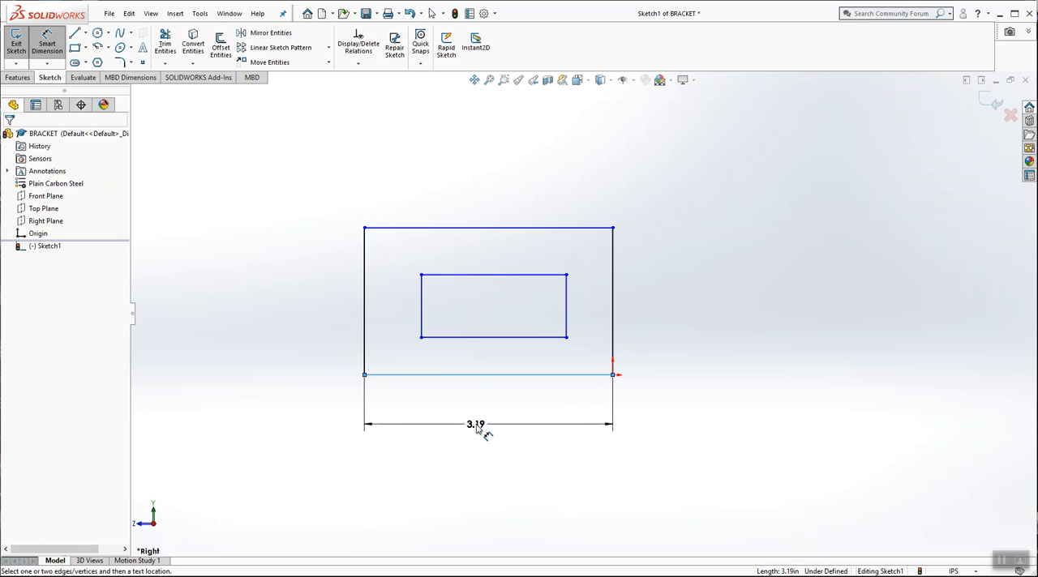
pyautogui.click(477, 430)
pyautogui.write('2')
pyautogui.press('Return')
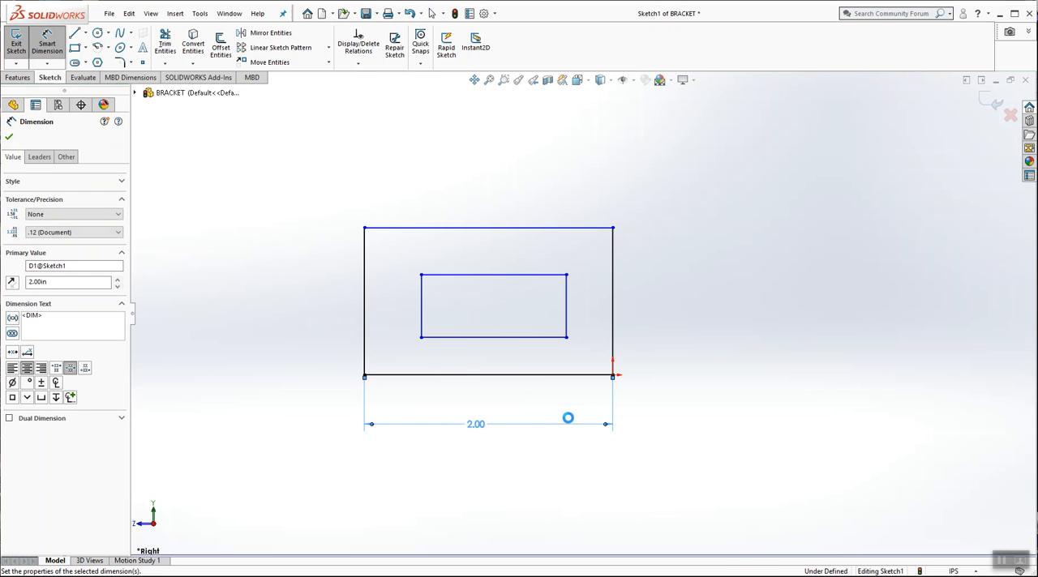
pyautogui.click(693, 324)
# Step: Dimension the outer rectangle's right edge and set its height to 1.5 in
pyautogui.click(617, 320)
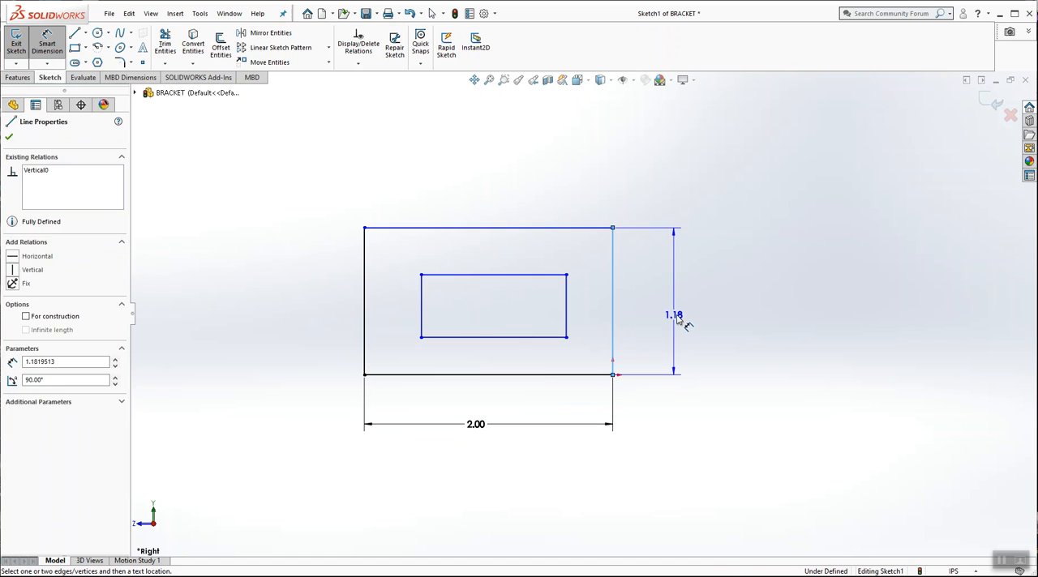
pyautogui.click(678, 318)
pyautogui.write('1.5')
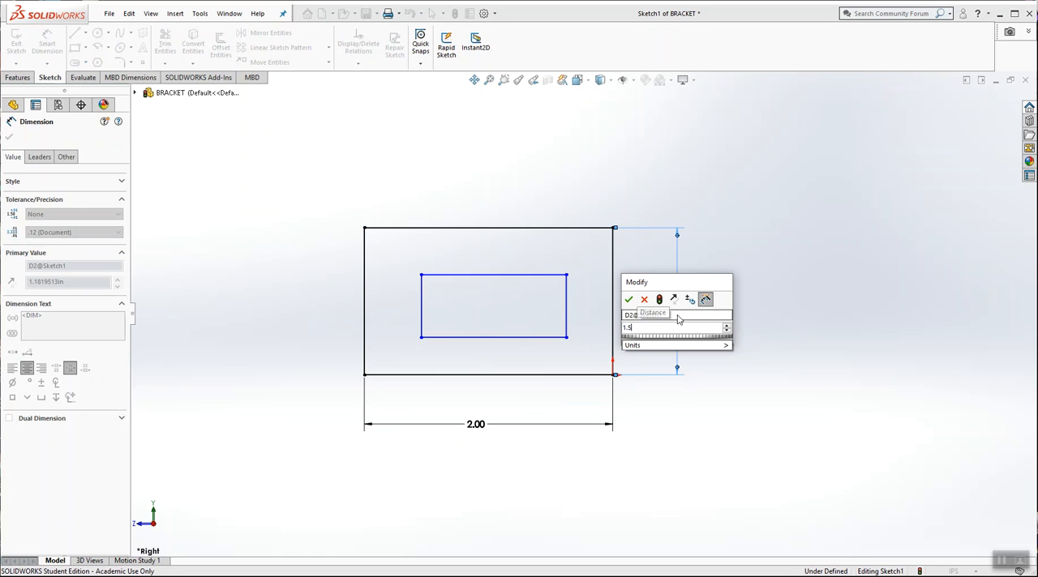
pyautogui.press('Return')
pyautogui.click(730, 317)
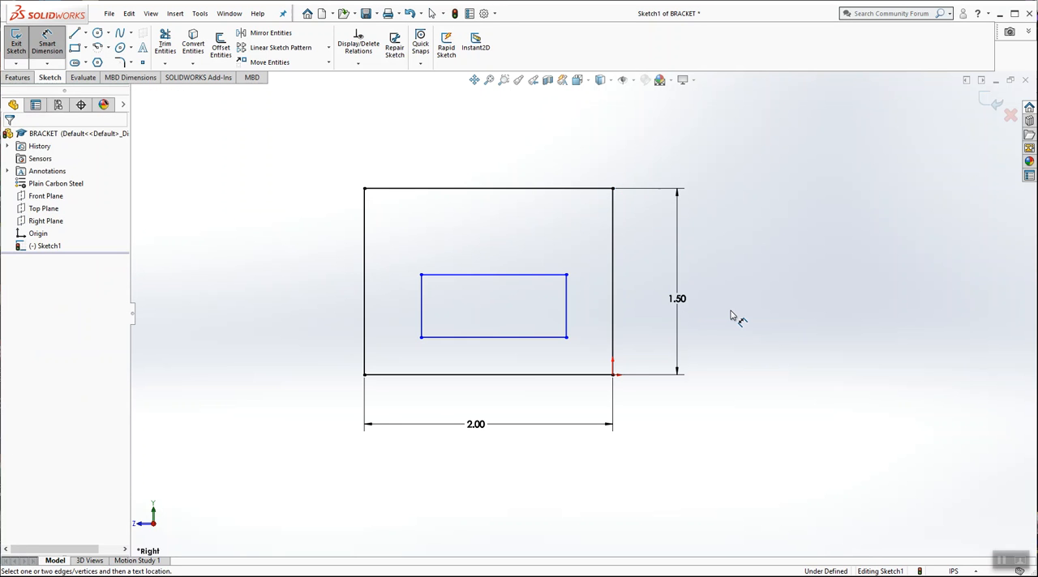
# Step: Dimension the distance between the bottom edges of the inner and outer rectangles and set it to 0.3 in
pyautogui.click(556, 338)
pyautogui.click(568, 374)
pyautogui.click(647, 359)
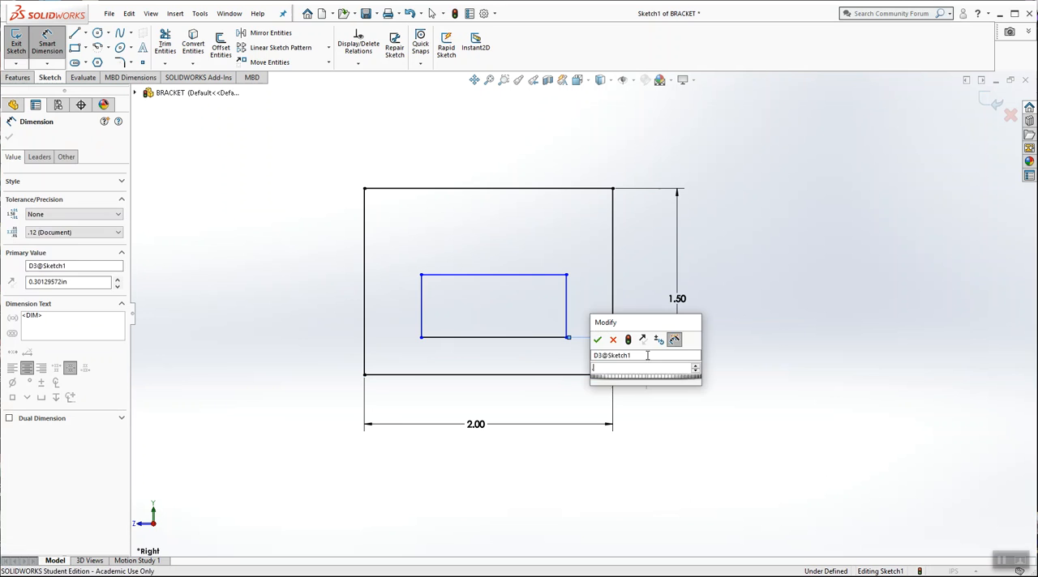
pyautogui.write('3')
pyautogui.press('Return')
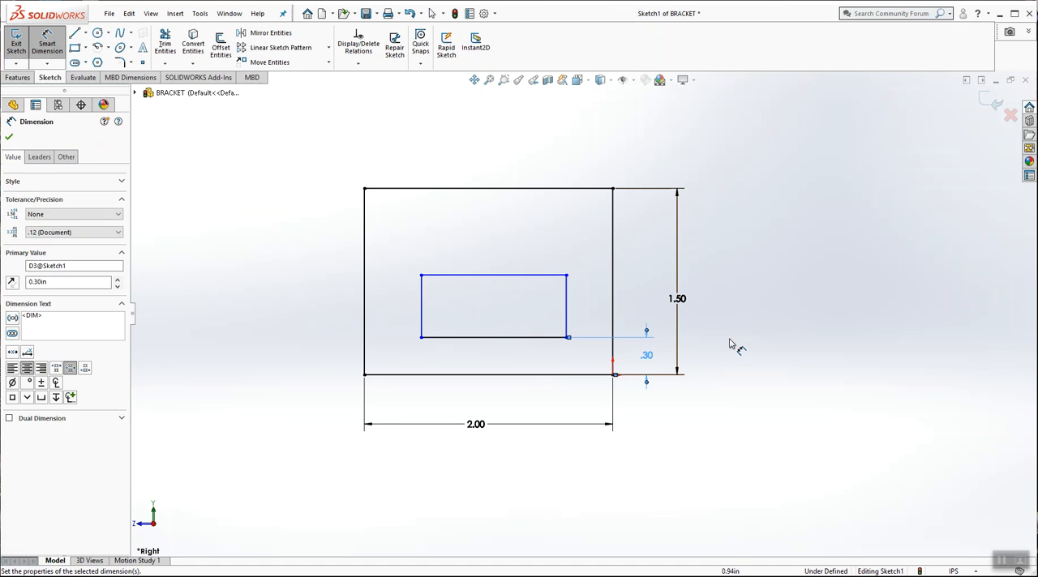
pyautogui.click(732, 346)
# Step: Dimension the inner rectangle's right edge and set its height to 0.5 in
pyautogui.click(567, 318)
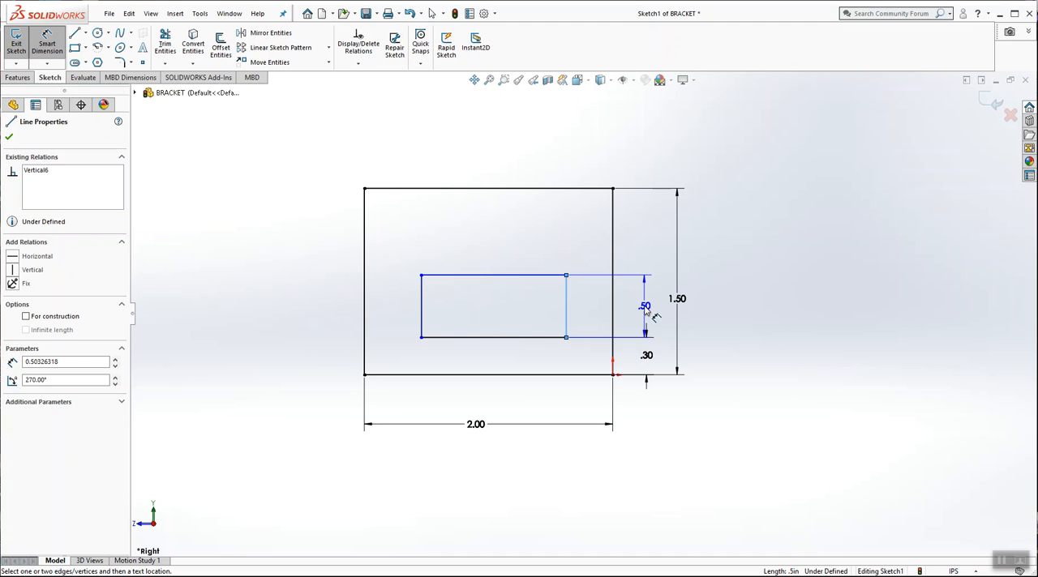
pyautogui.click(646, 309)
pyautogui.write('.5')
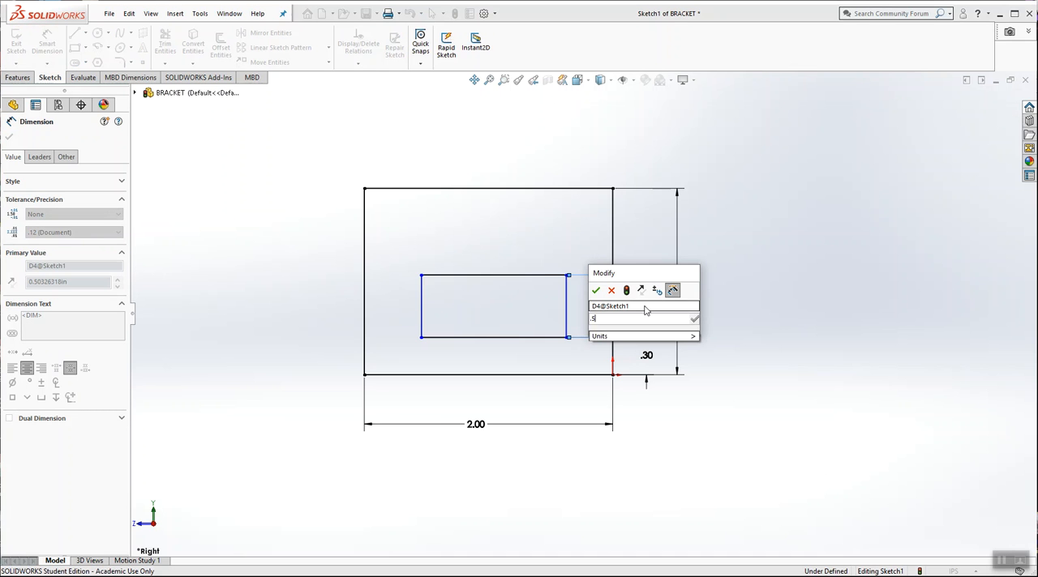
pyautogui.press('Return')
pyautogui.click(763, 303)
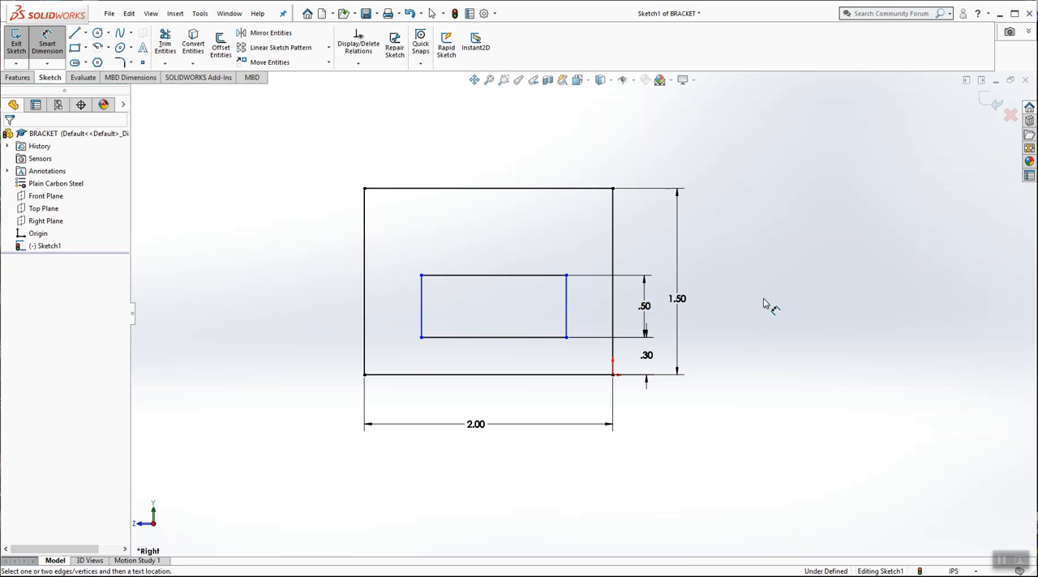
# Step: Dimension the distance between the right edges of the inner and outer rectangles and set it to 0.4 in
pyautogui.click(568, 289)
pyautogui.click(612, 231)
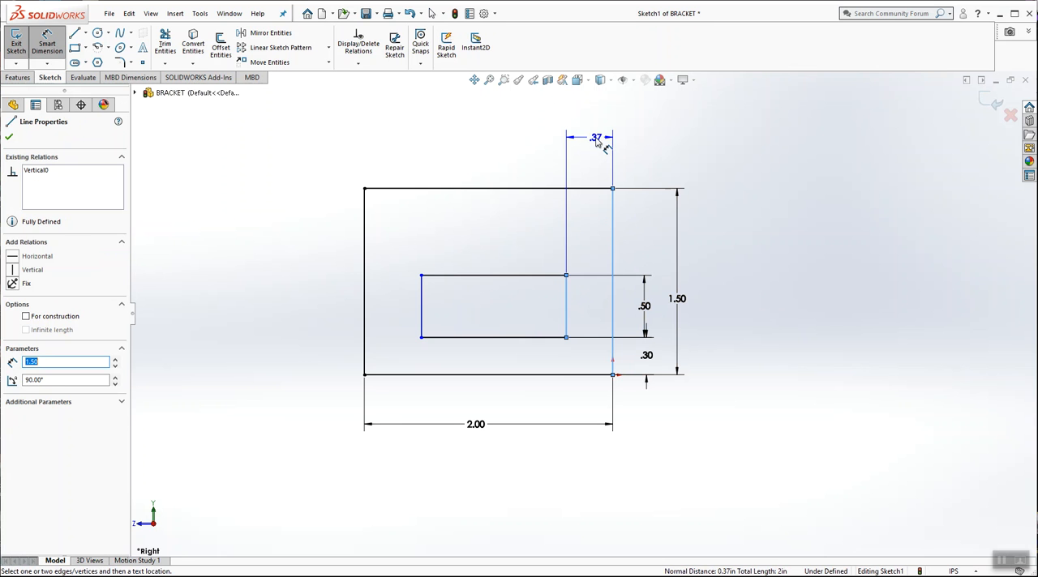
pyautogui.click(596, 140)
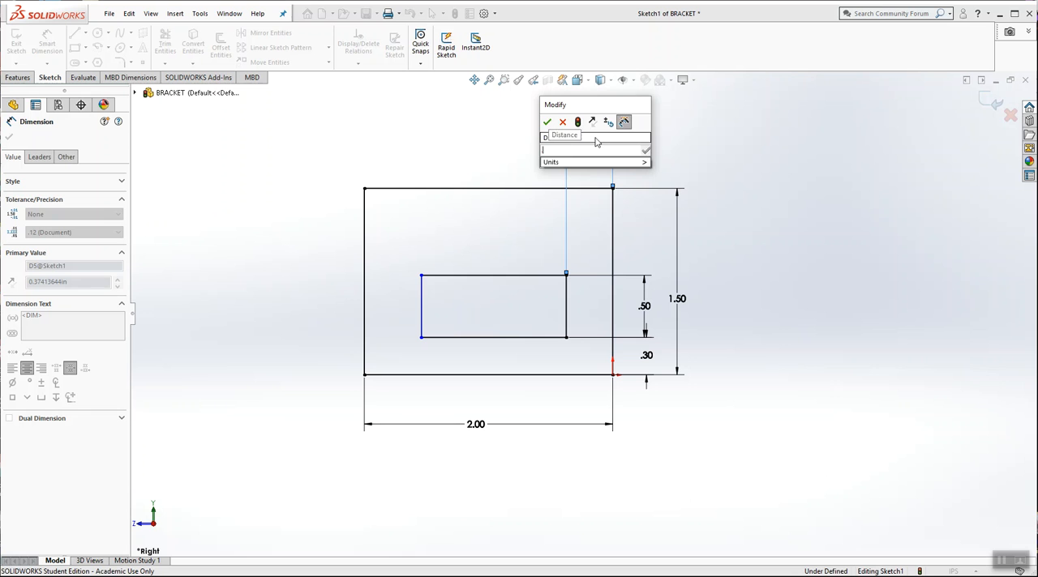
pyautogui.press('Return')
pyautogui.click(661, 151)
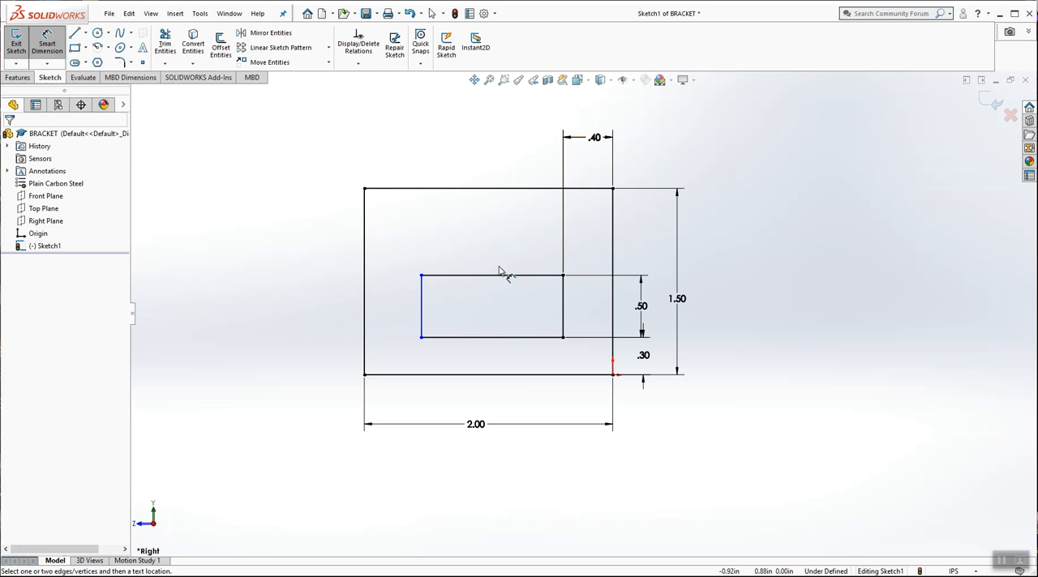
# Step: Dimension the inner rectangle's top edge and set its width to 1.2 in
pyautogui.click(502, 276)
pyautogui.click(487, 140)
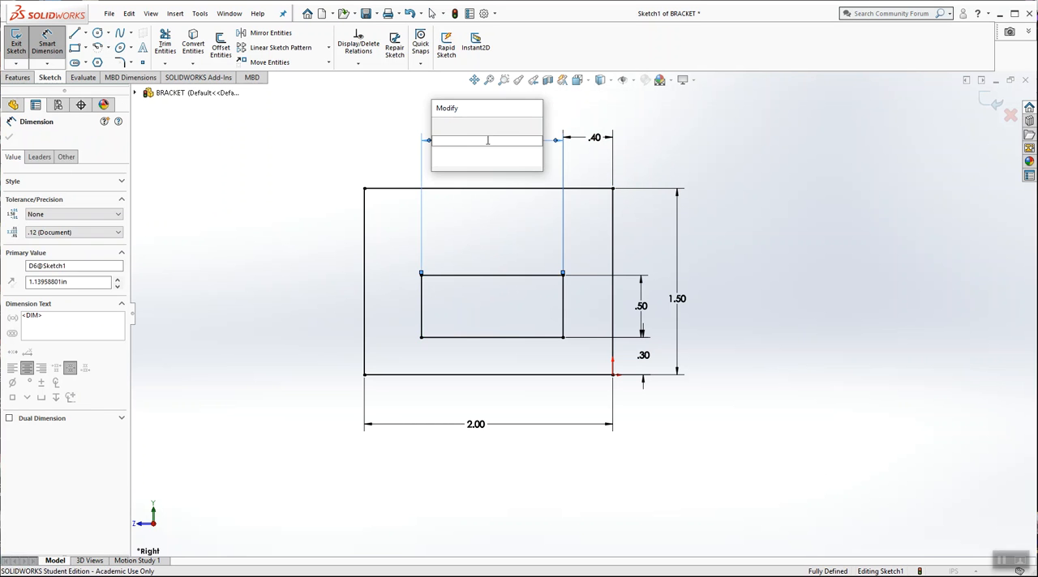
pyautogui.write('1.14')
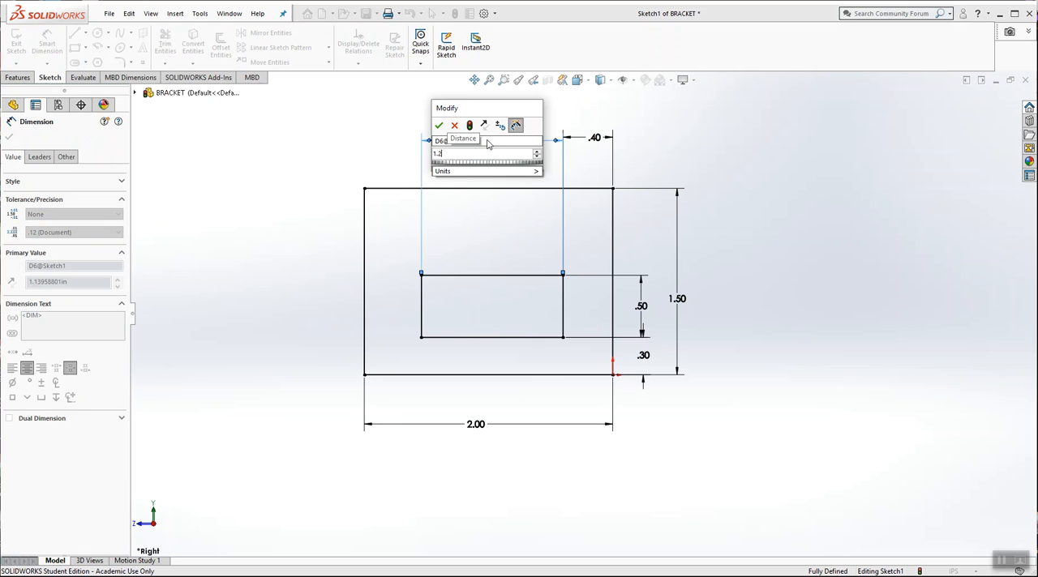
pyautogui.press('Return')
pyautogui.click(725, 222)
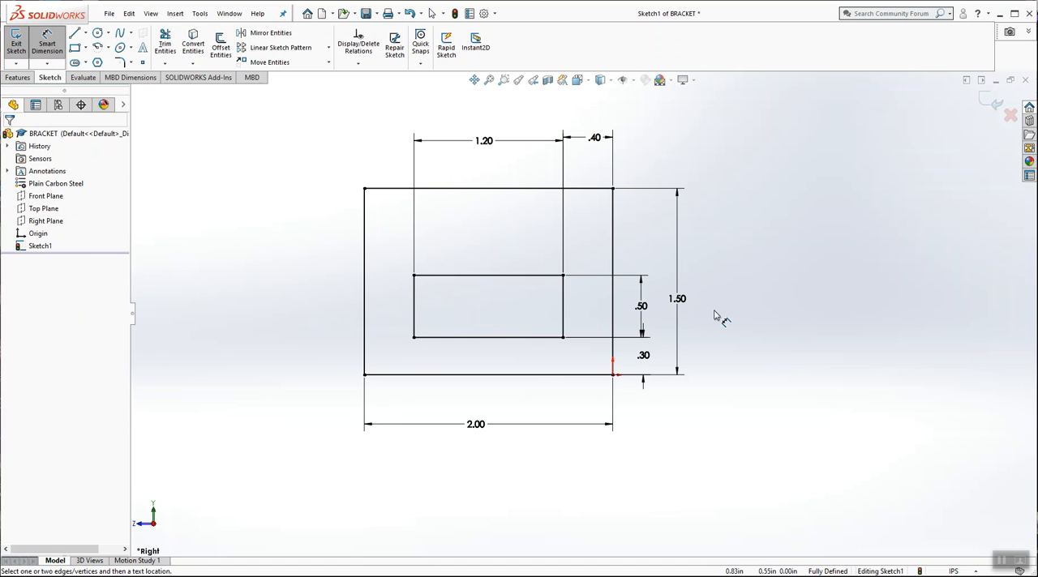
# Step: Move the 1.50, .30 and .50 dimensions farther out from the outer rectangle's right edge to space them clearly
pyautogui.moveTo(680, 304); pyautogui.dragTo(730, 274)
pyautogui.click(691, 351)
pyautogui.moveTo(659, 358); pyautogui.dragTo(674, 360)
pyautogui.click(670, 311)
pyautogui.moveTo(643, 308); pyautogui.dragTo(668, 301)
pyautogui.click(621, 238)
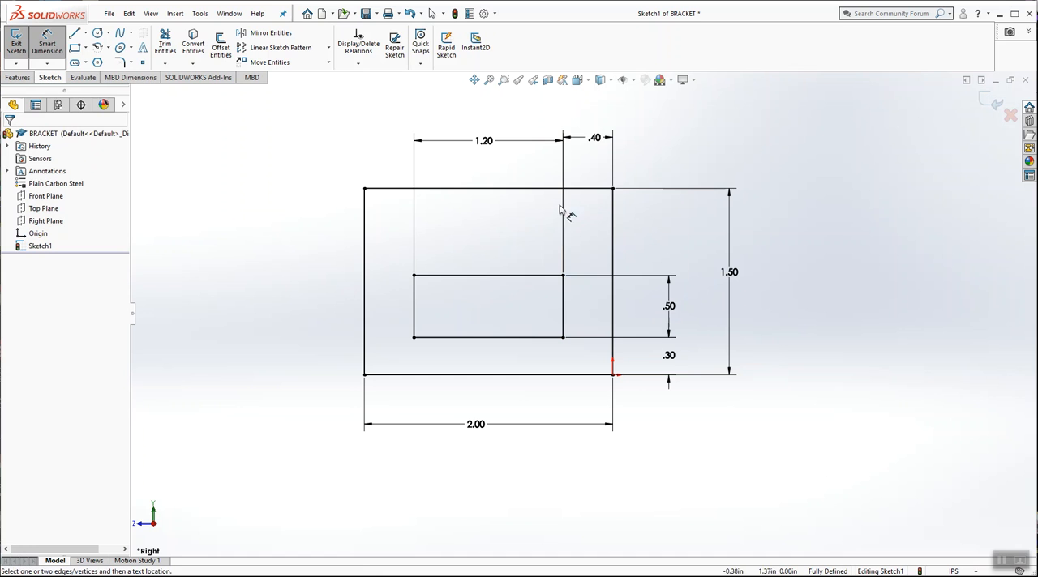
# Step: Try a redundant driven dimension between the left edges of the two rectangles and delete it
pyautogui.click(62, 49)
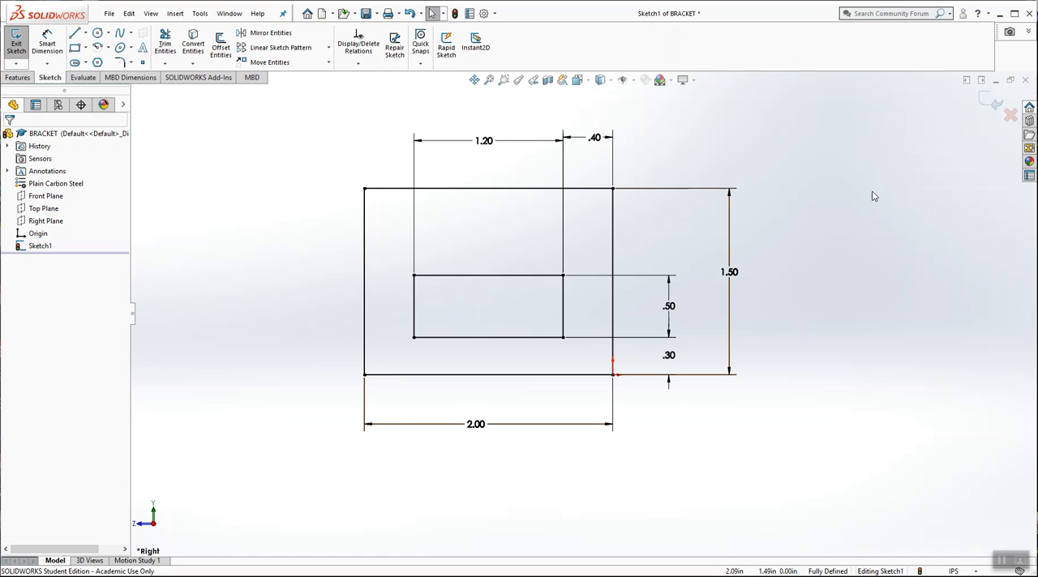
pyautogui.click(51, 50)
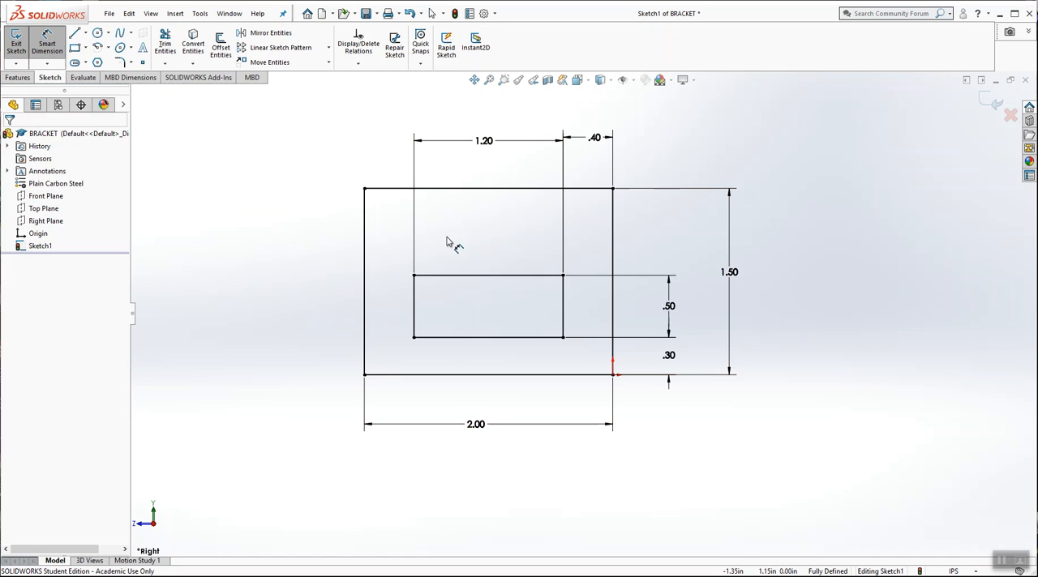
pyautogui.click(415, 257)
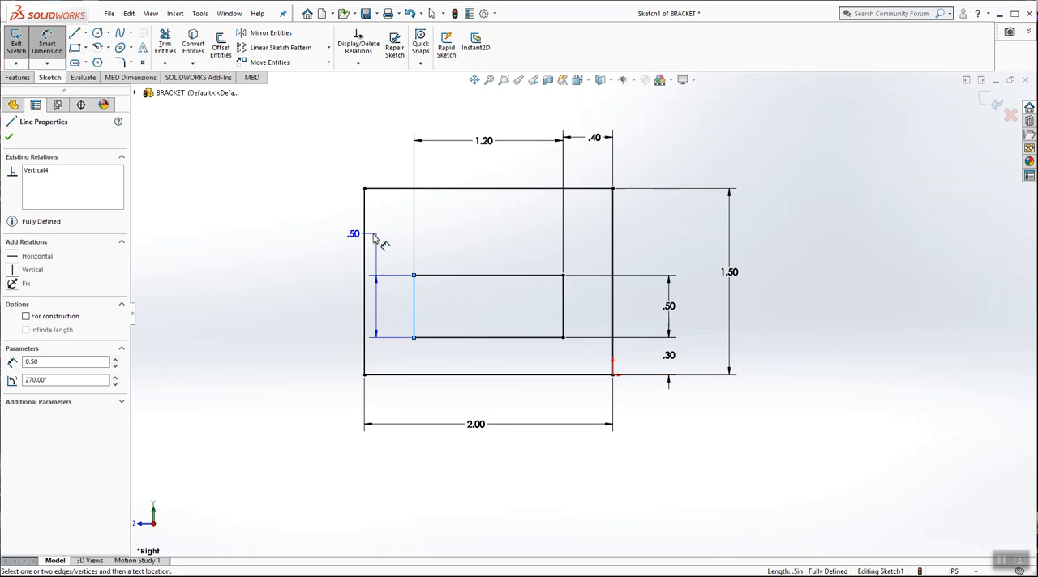
pyautogui.click(365, 189)
pyautogui.click(385, 155)
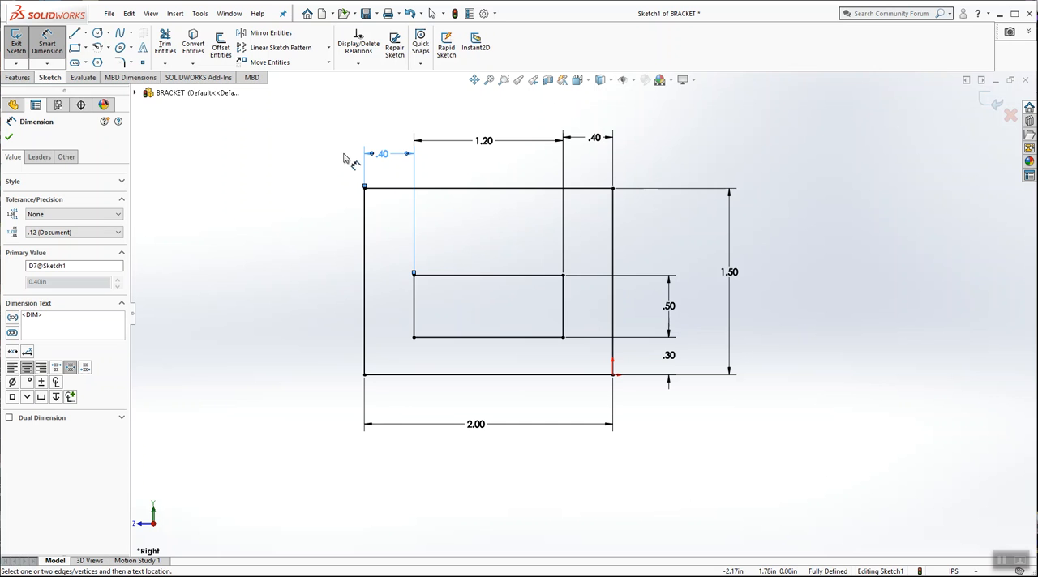
pyautogui.click(104, 121)
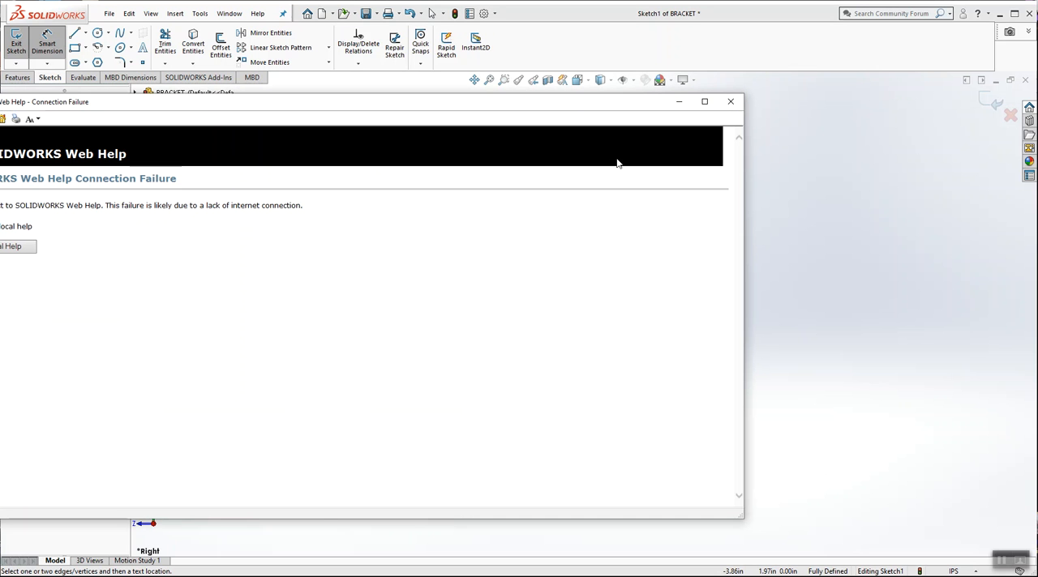
pyautogui.click(730, 101)
pyautogui.press('Escape')
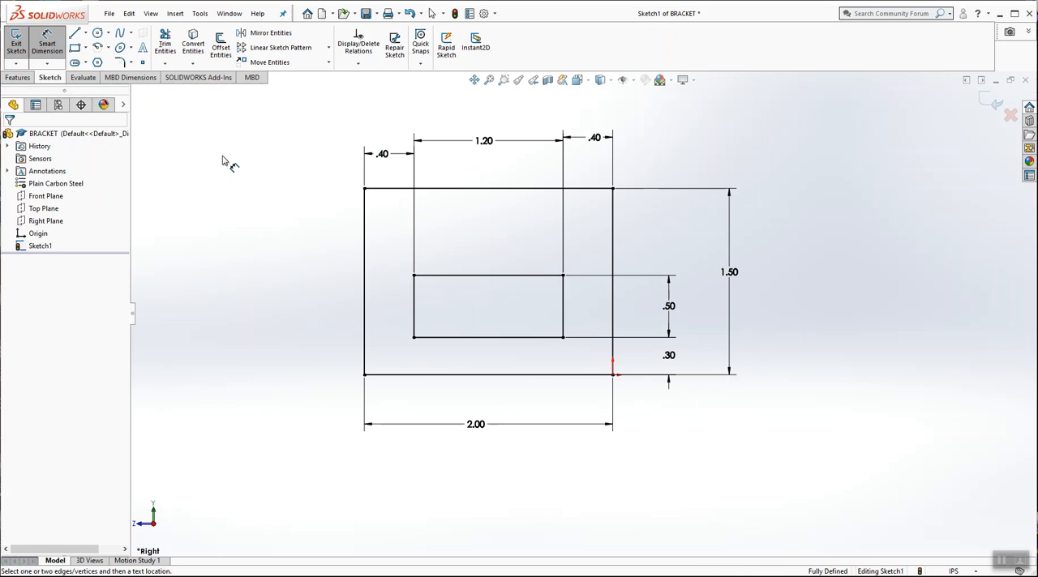
pyautogui.click(379, 155)
pyautogui.press('Delete')
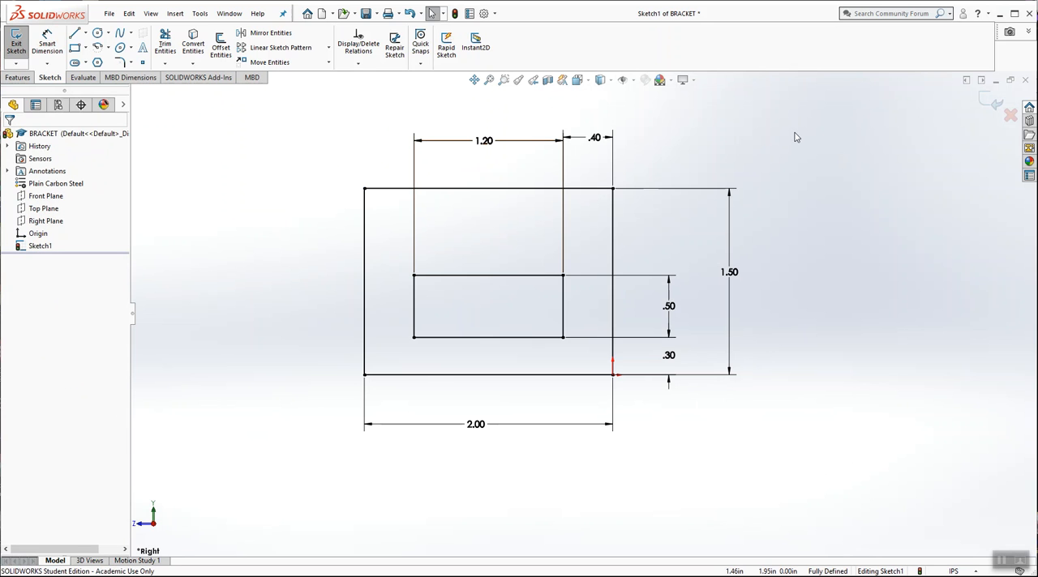
# Step: Switch to the isometric view and finish the rectangle sketch
pyautogui.click(588, 81)
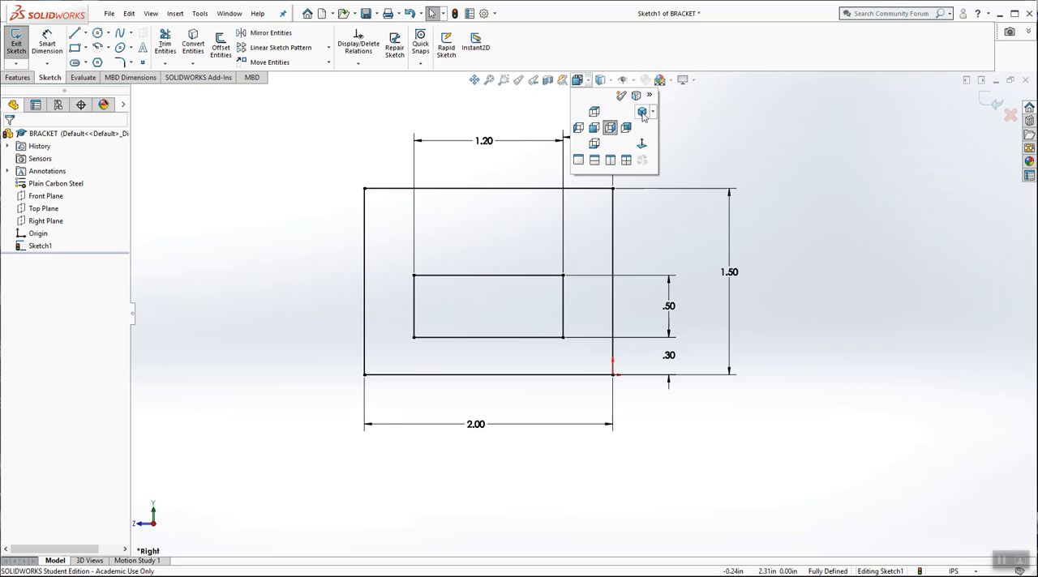
pyautogui.click(643, 116)
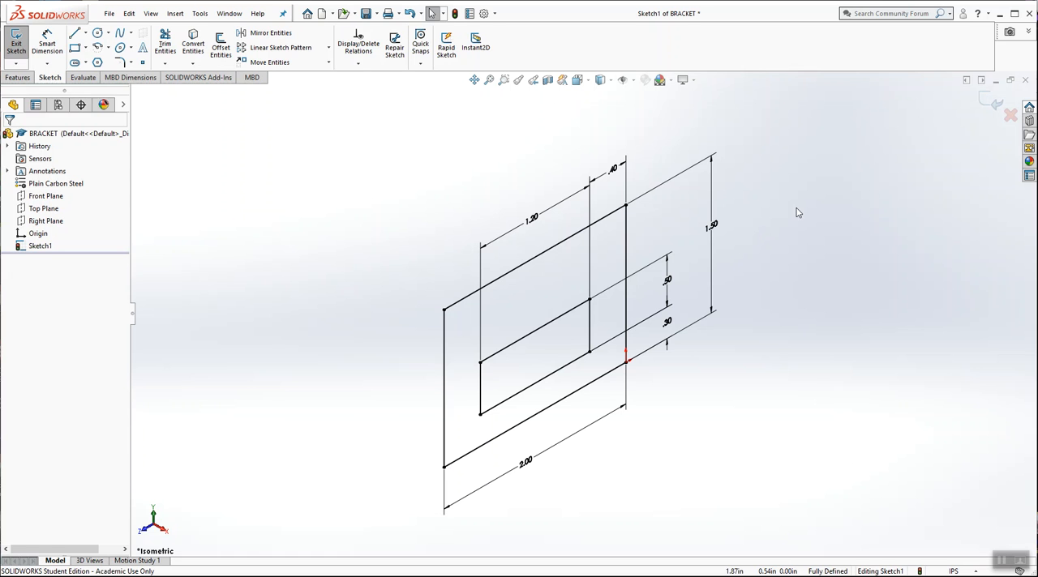
pyautogui.click(991, 102)
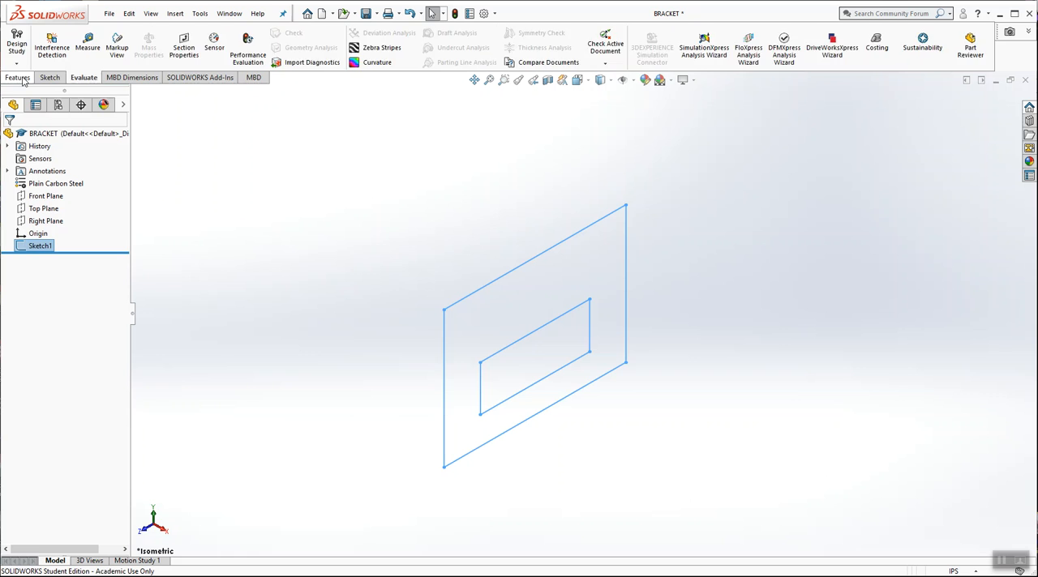
# Step: Set up a blind Extruded Boss/Base of the sketch profile with a depth of 5 in
pyautogui.click(18, 78)
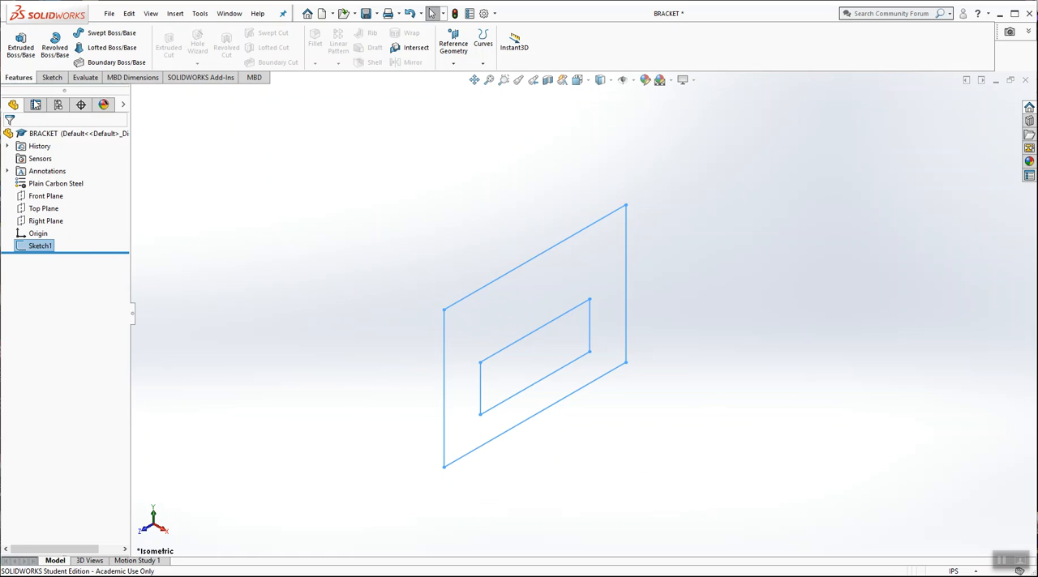
pyautogui.click(21, 47)
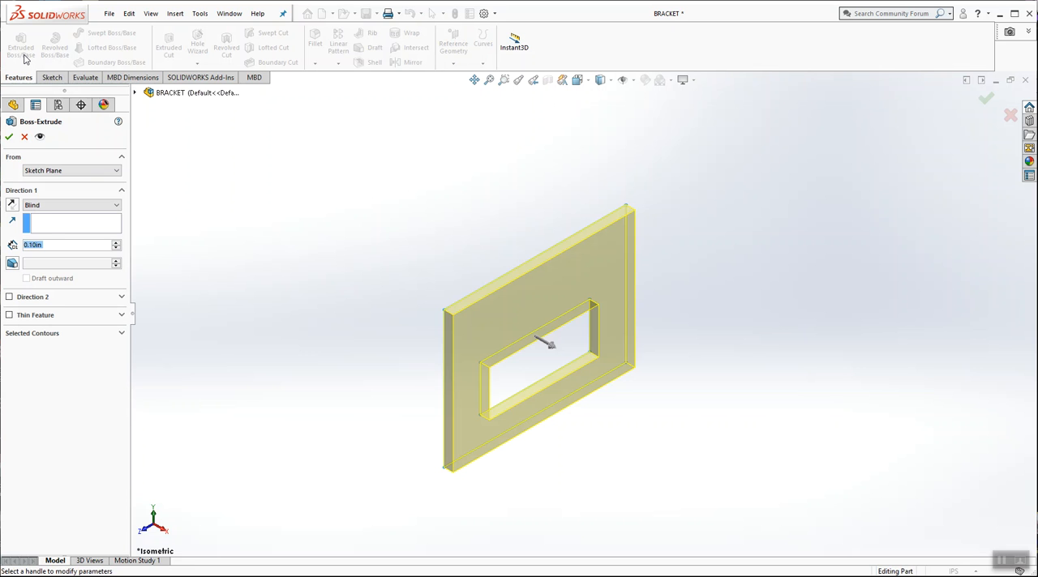
pyautogui.write('5')
pyautogui.press('Return')
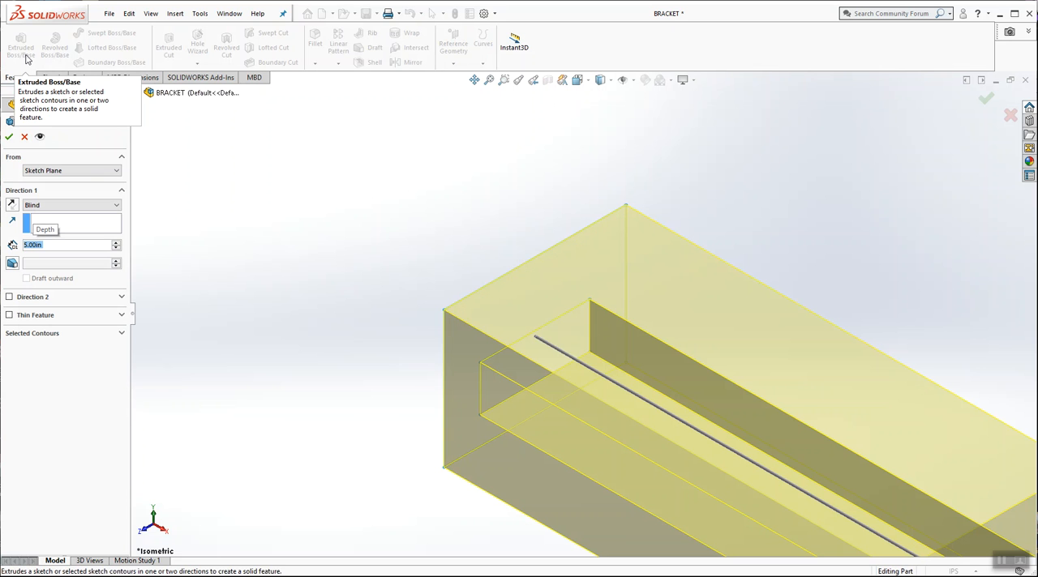
pyautogui.press('f')
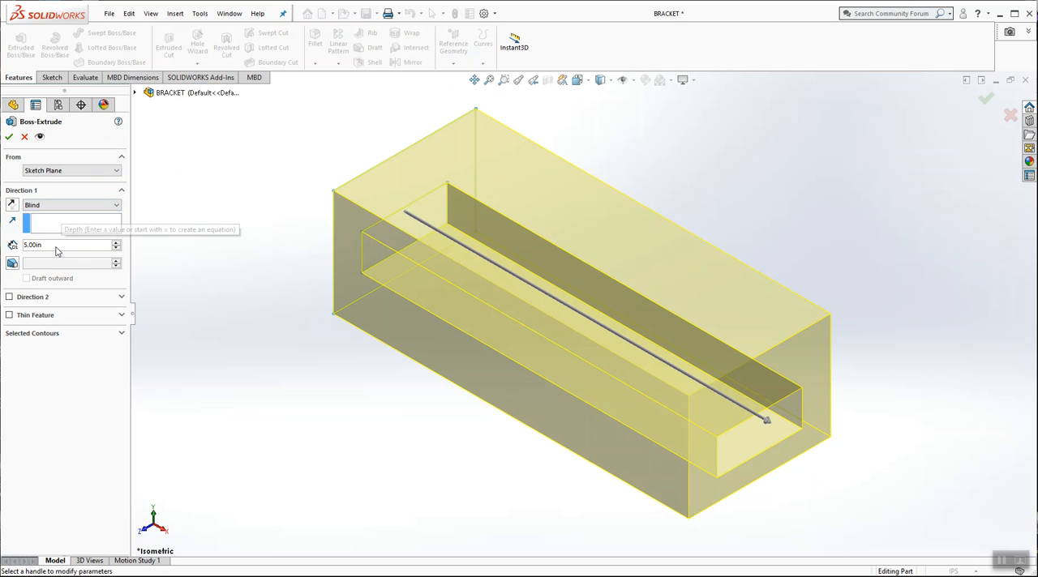
# Step: Try reversing the extrusion direction, check the preview, and switch the direction back
pyautogui.click(13, 205)
pyautogui.scroll(4, 314, 200)
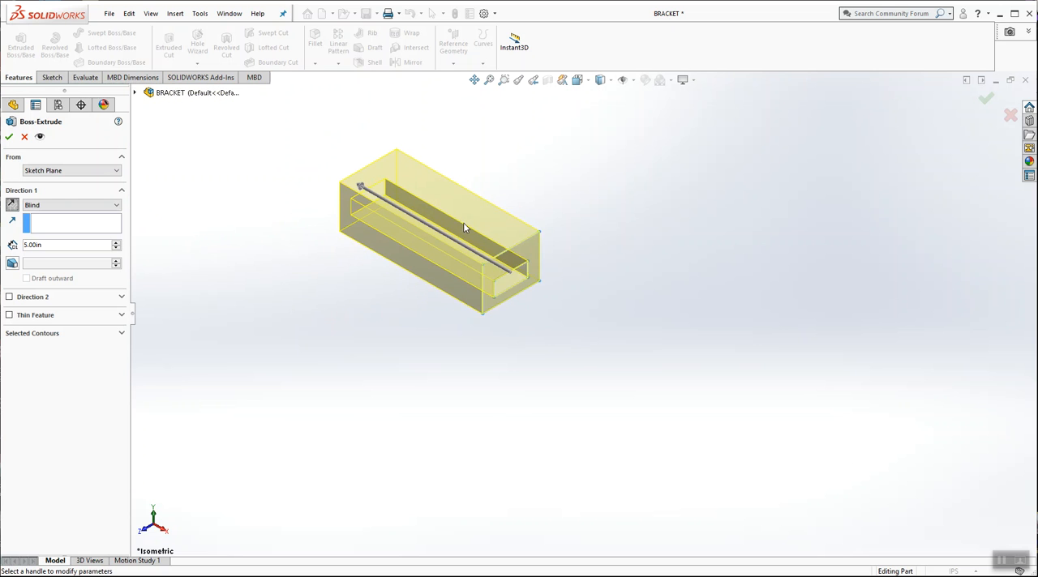
pyautogui.scroll(-2, 595, 283)
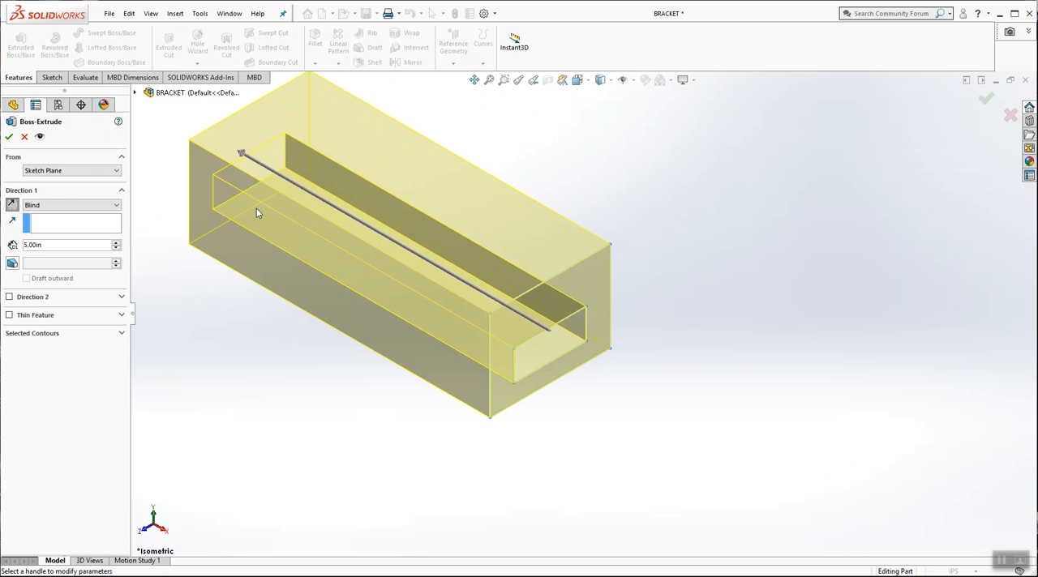
pyautogui.click(12, 205)
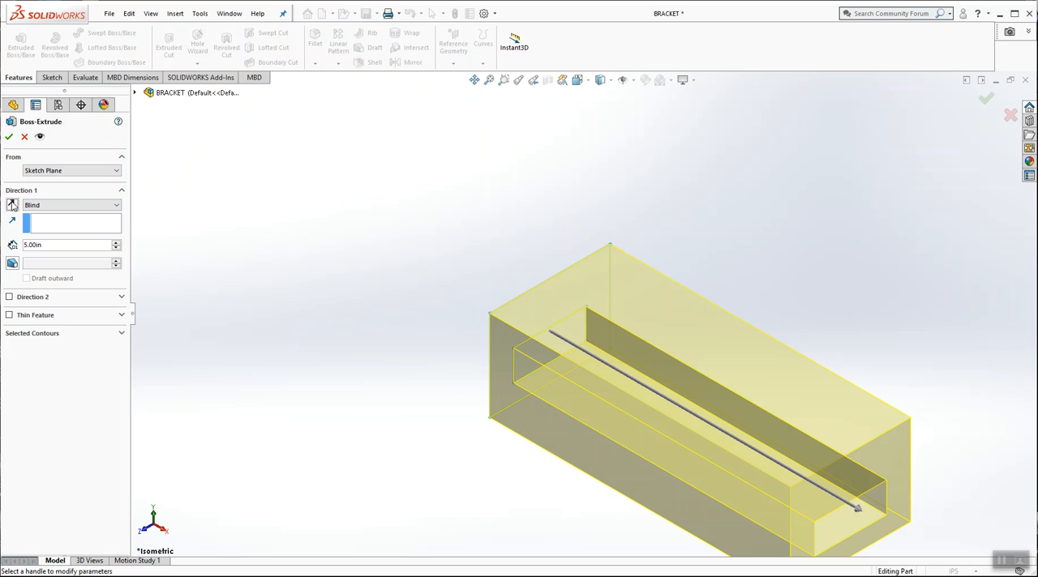
# Step: Accept the extrusion and clear its selection
pyautogui.click(8, 140)
pyautogui.scroll(3, 736, 375)
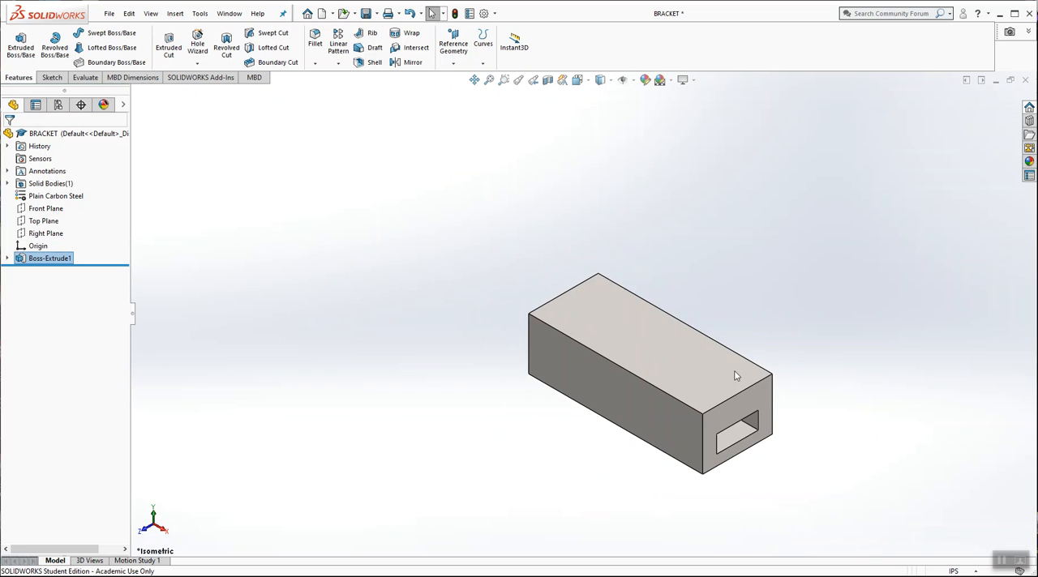
pyautogui.scroll(-3, 723, 385)
pyautogui.click(362, 192)
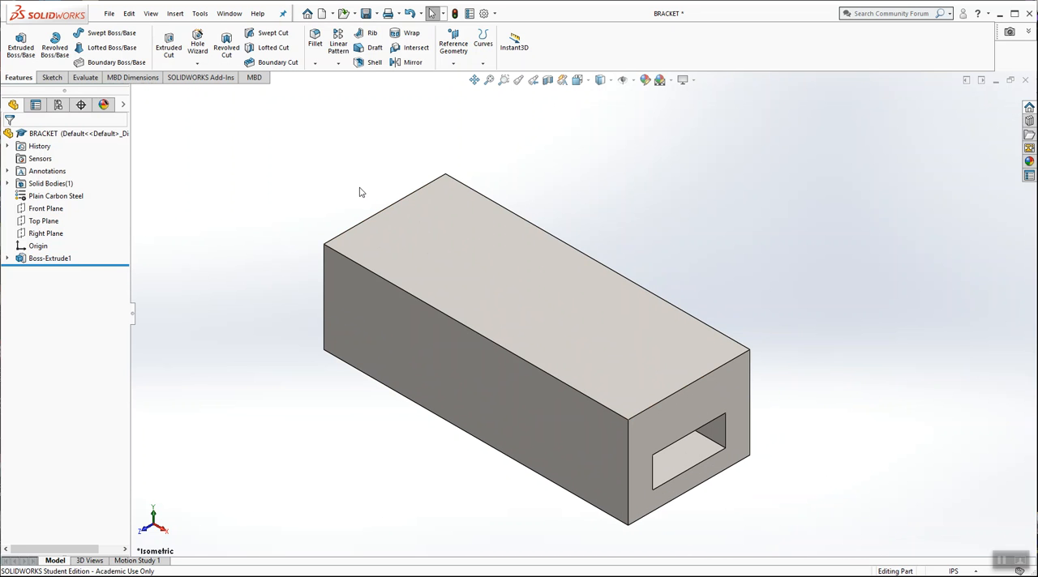
# Step: Expand the extrusion in the feature tree and compare what the feature and its underlying sketch highlight in the model
pyautogui.click(6, 260)
pyautogui.click(45, 273)
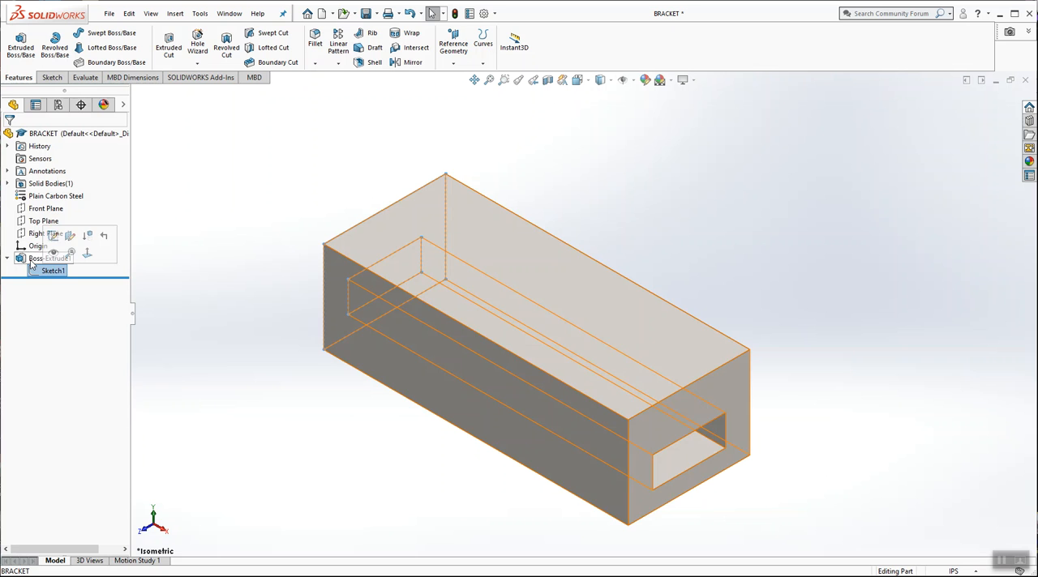
pyautogui.click(32, 261)
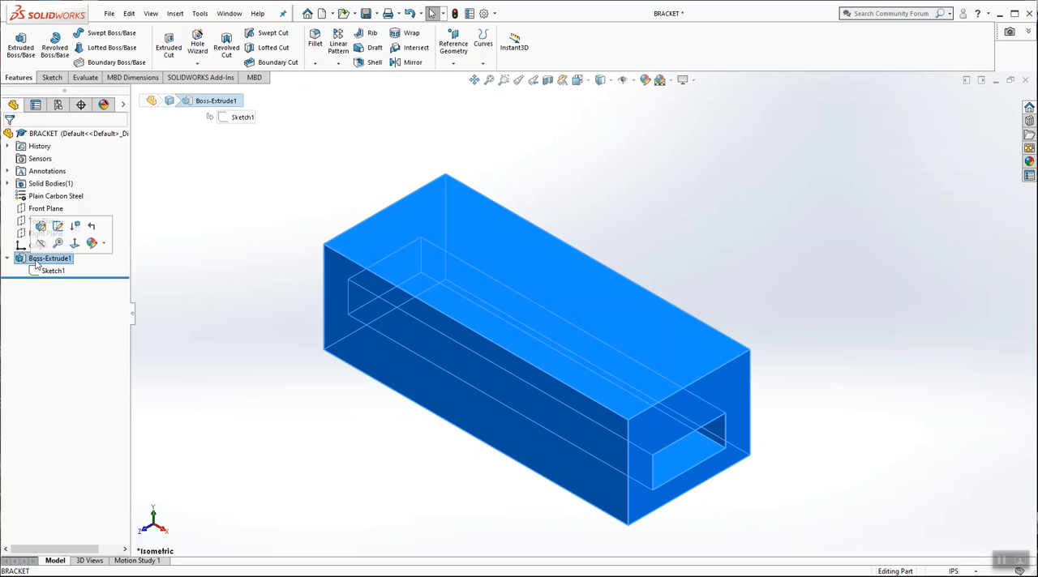
pyautogui.click(40, 271)
pyautogui.click(239, 205)
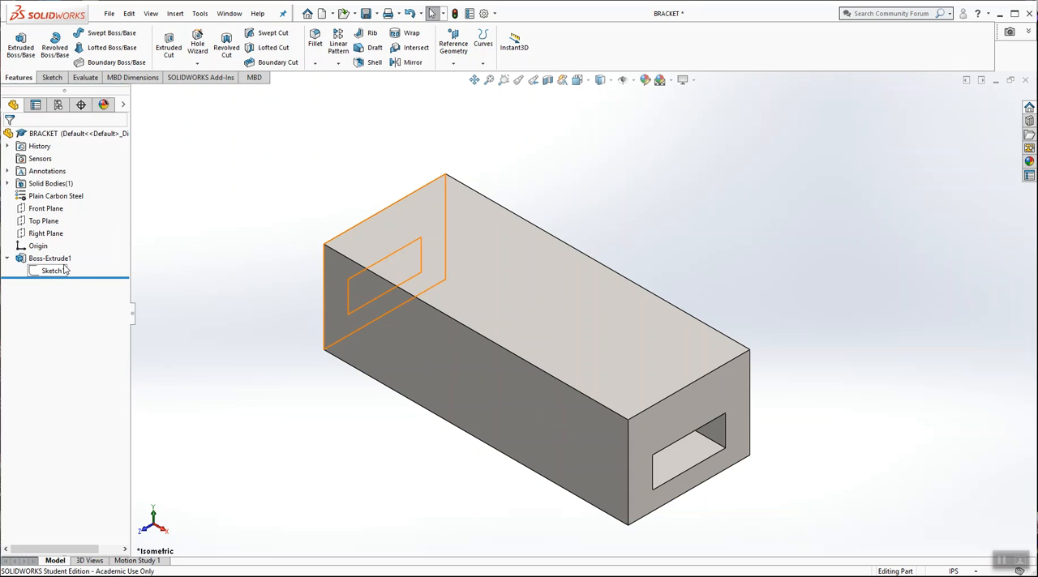
pyautogui.click(58, 272)
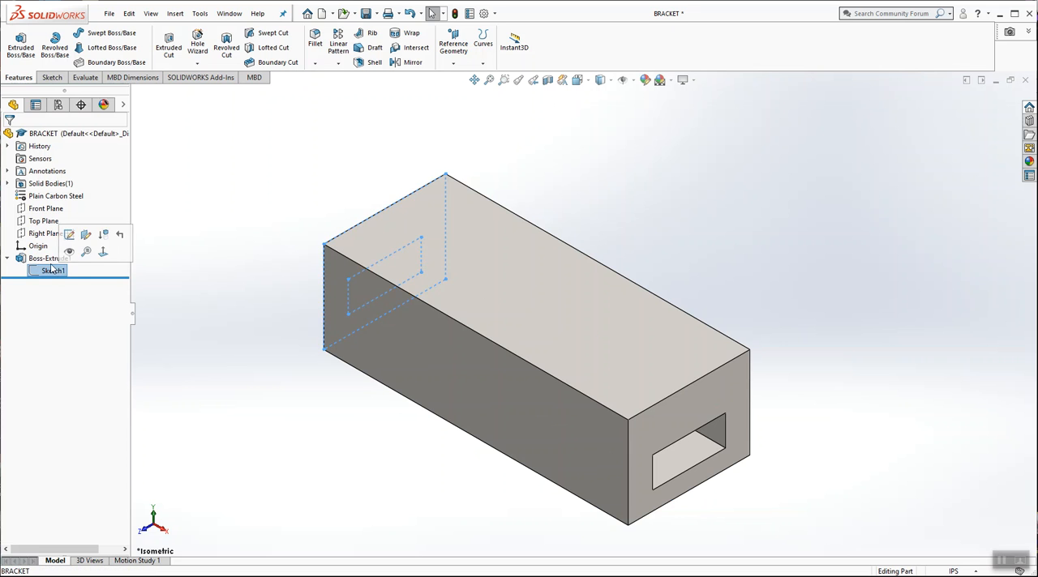
pyautogui.click(43, 260)
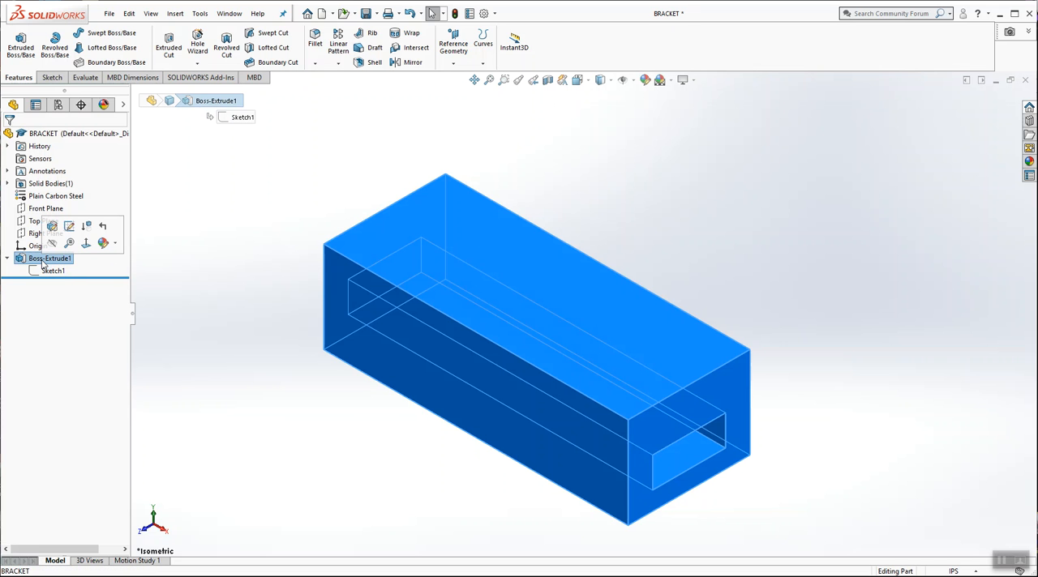
pyautogui.click(235, 226)
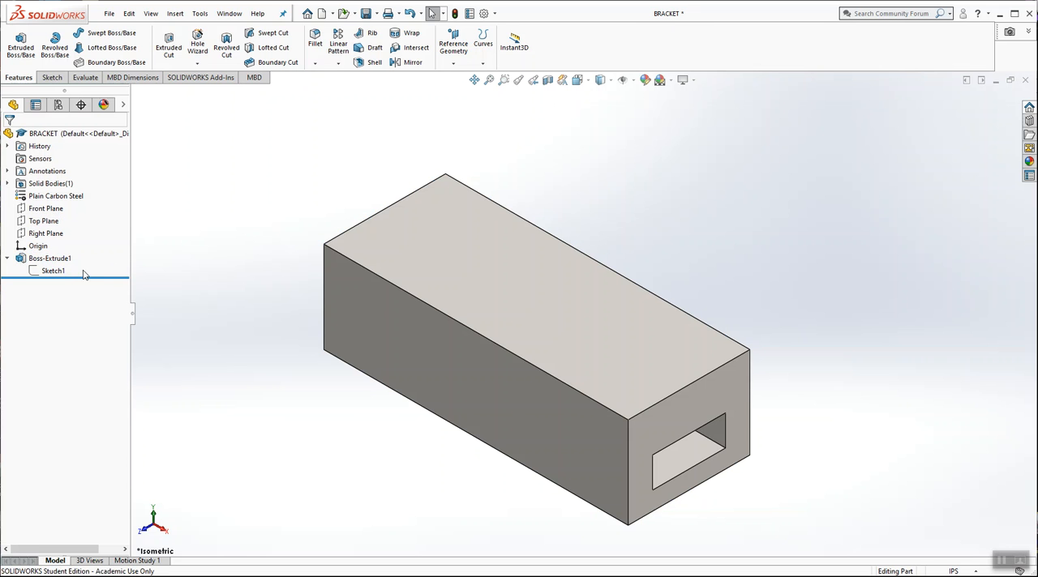
# Step: Open the extrusion's underlying sketch for editing to view its dimensions, and exit the sketch
pyautogui.rightClick(52, 275)
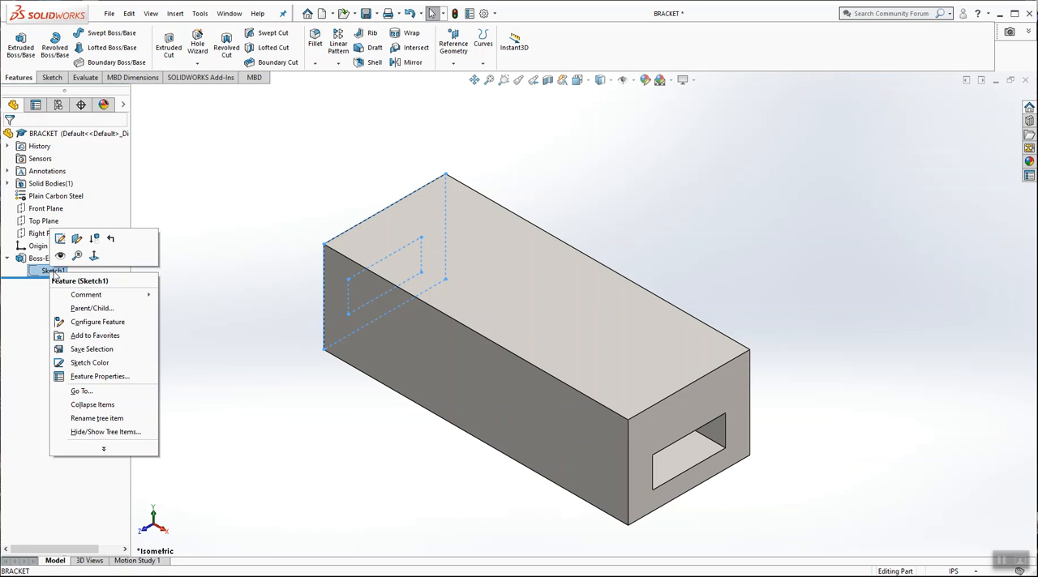
pyautogui.click(60, 240)
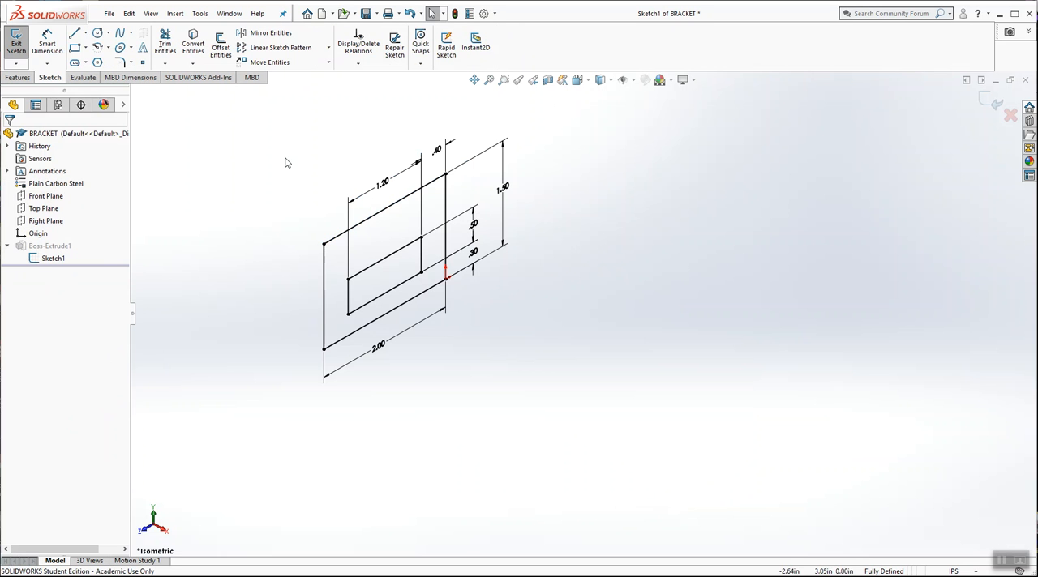
pyautogui.click(991, 101)
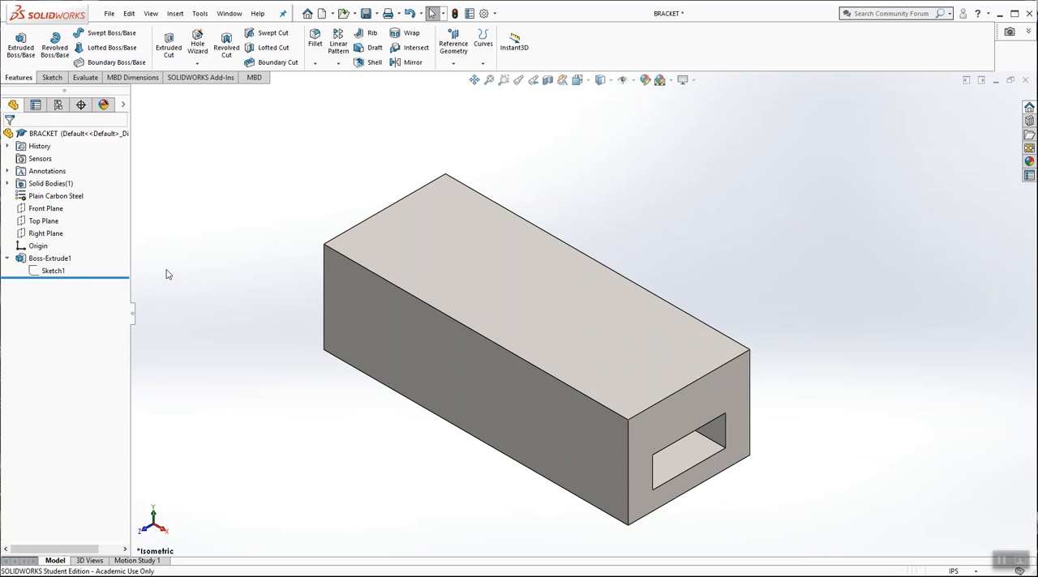
# Step: Open the extrusion feature's definition to review its settings, and close it
pyautogui.rightClick(48, 258)
pyautogui.click(60, 221)
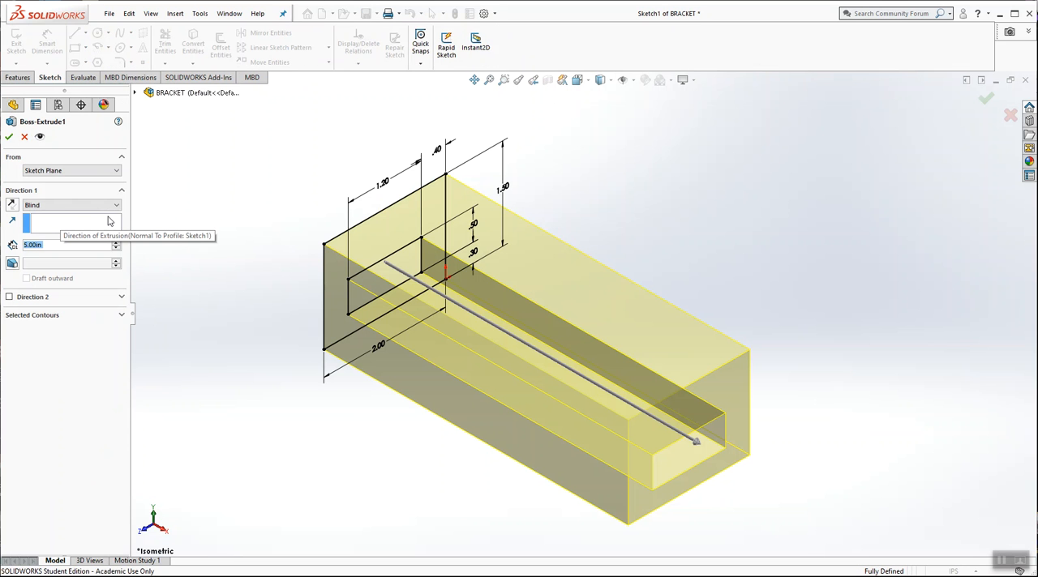
pyautogui.press('Return')
pyautogui.click(297, 141)
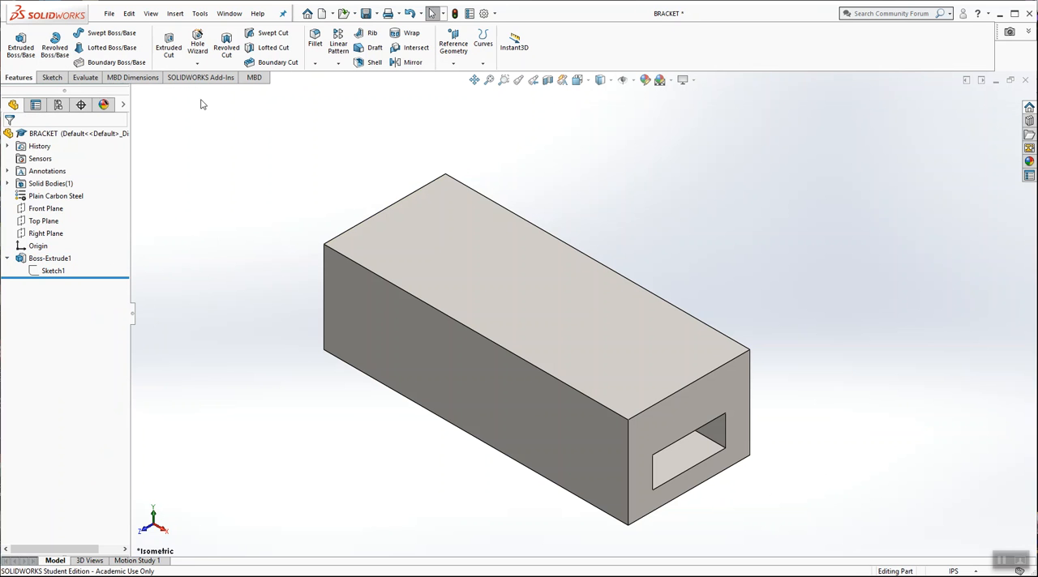
# Step: Save the bracket part
pyautogui.click(109, 13)
pyautogui.click(235, 139)
pyautogui.scroll(2, 771, 170)
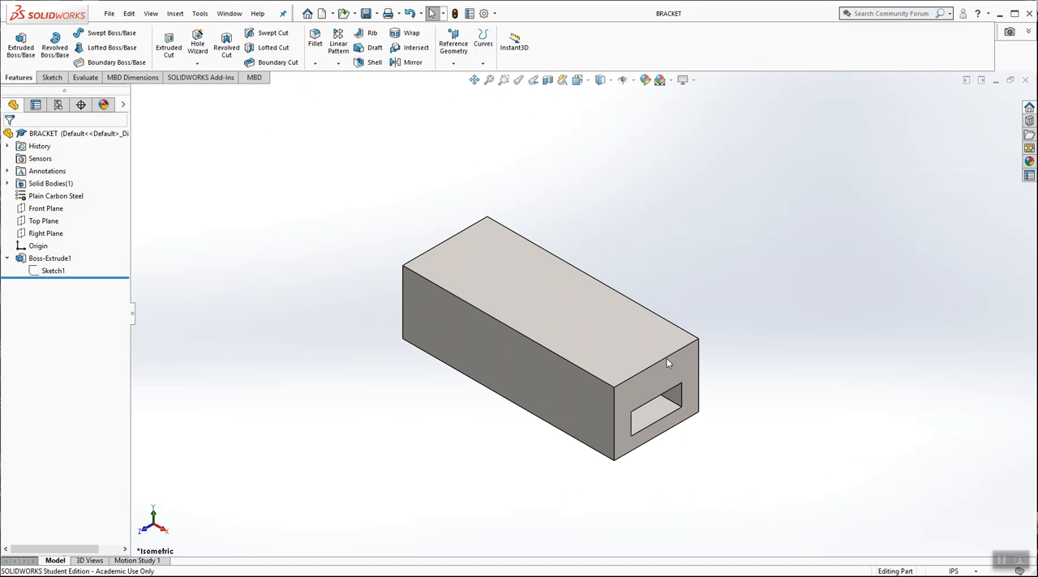
pyautogui.scroll(-1, 557, 393)
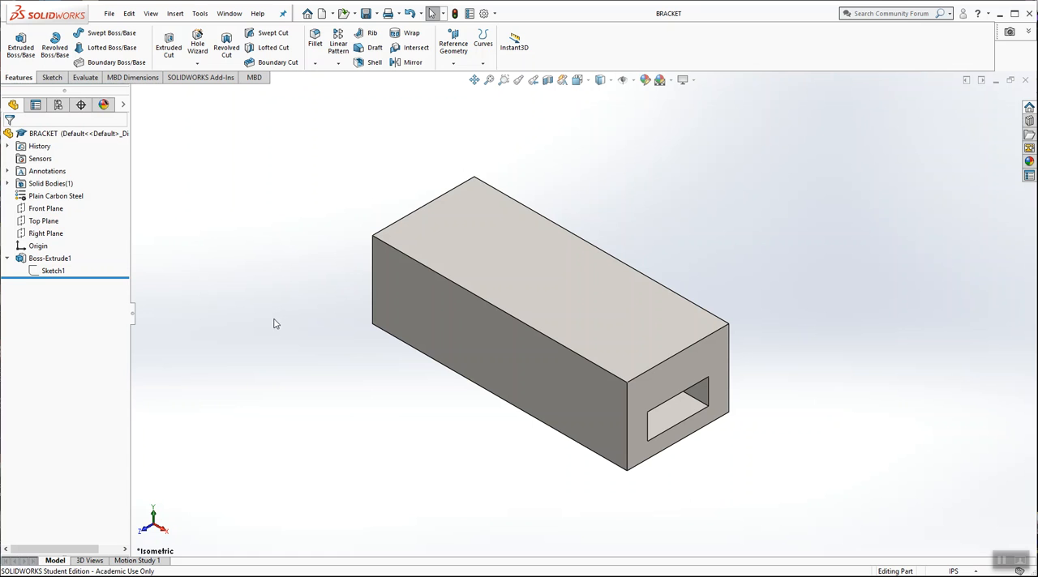
# Step: Start a sketch on the block's long front face and orient the view normal to it
pyautogui.click(435, 311)
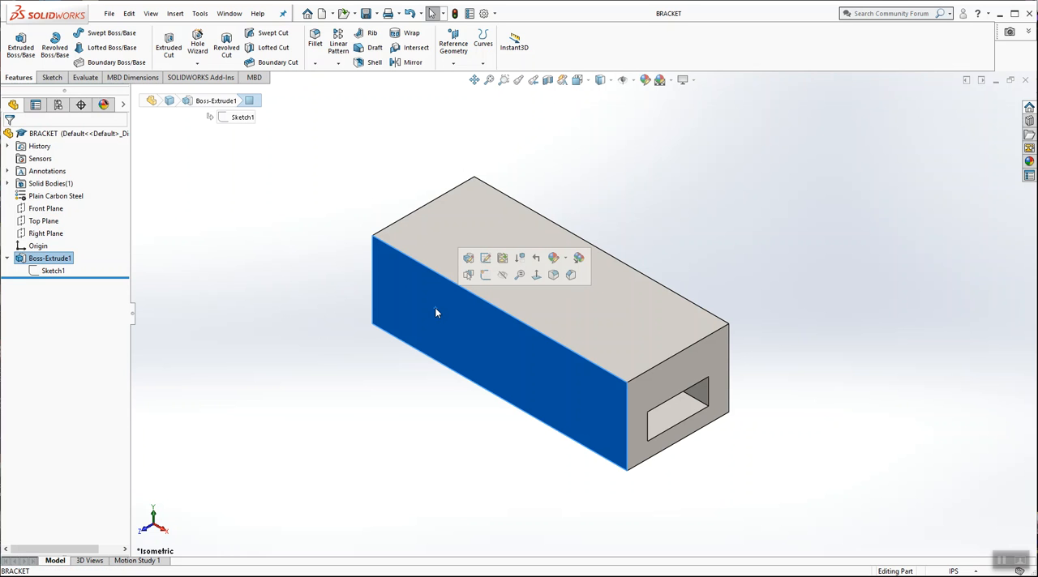
pyautogui.click(487, 277)
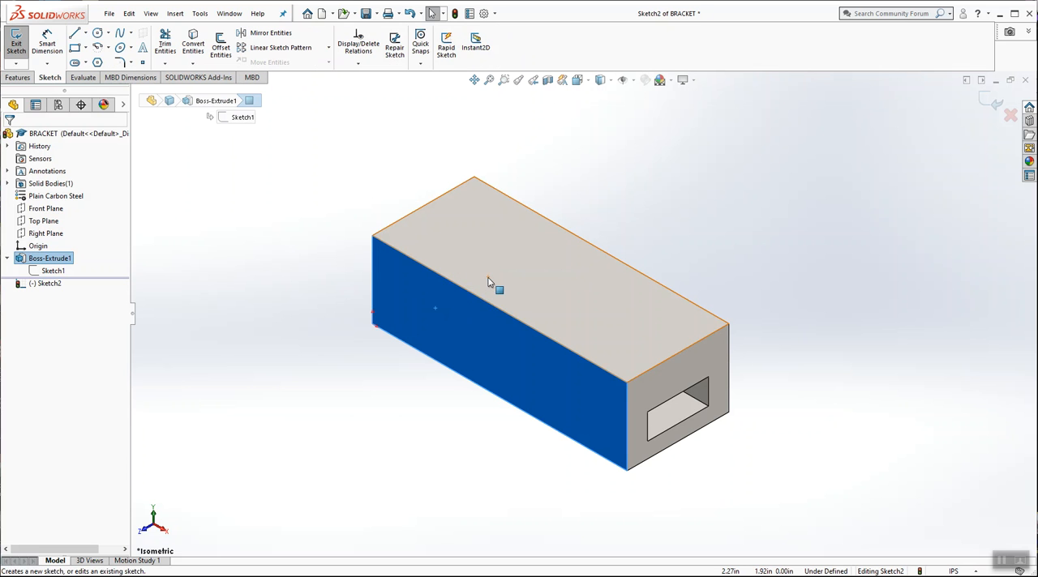
pyautogui.click(588, 81)
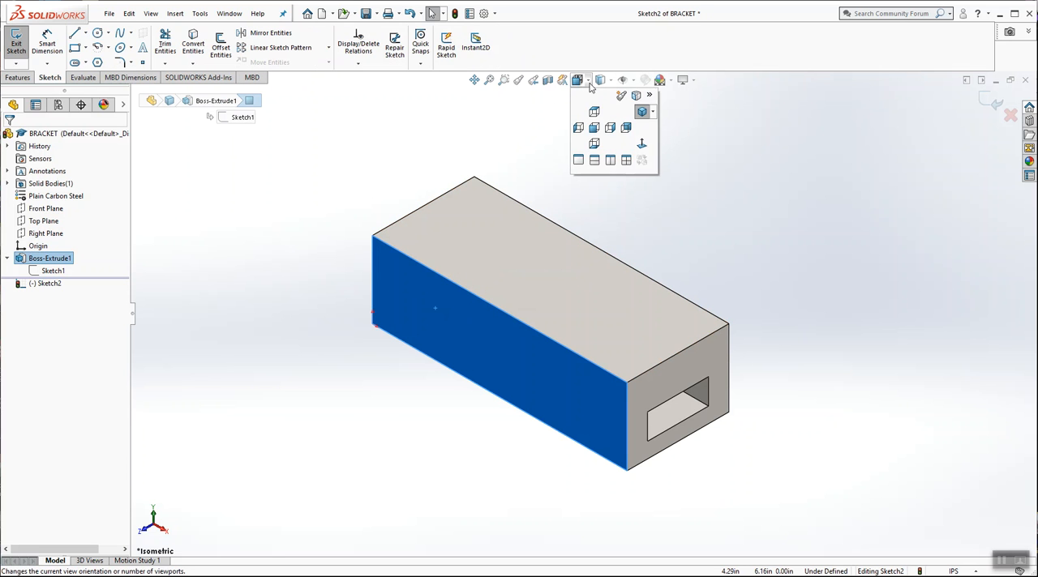
pyautogui.click(642, 145)
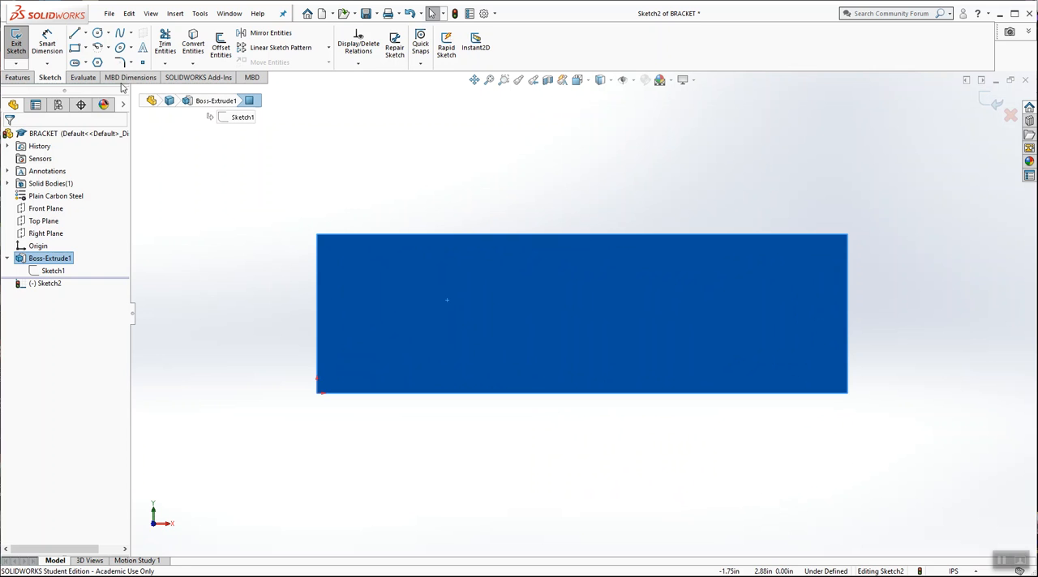
# Step: Sketch two corner rectangles rising from the face's bottom edge, the left about 1.23 by 0.97 in and the right about 1.02 in wide
pyautogui.click(75, 47)
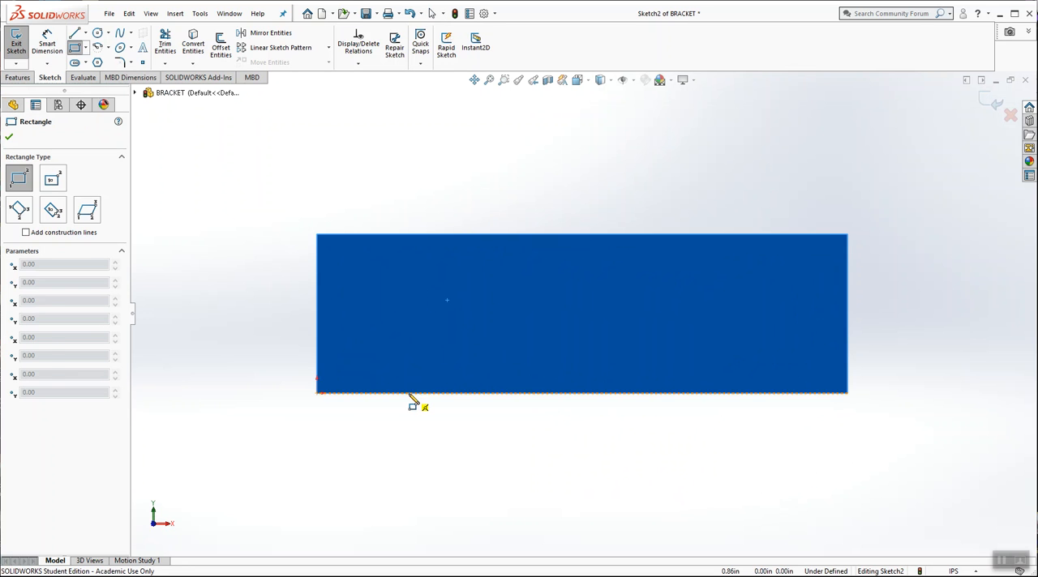
pyautogui.click(409, 393)
pyautogui.click(540, 290)
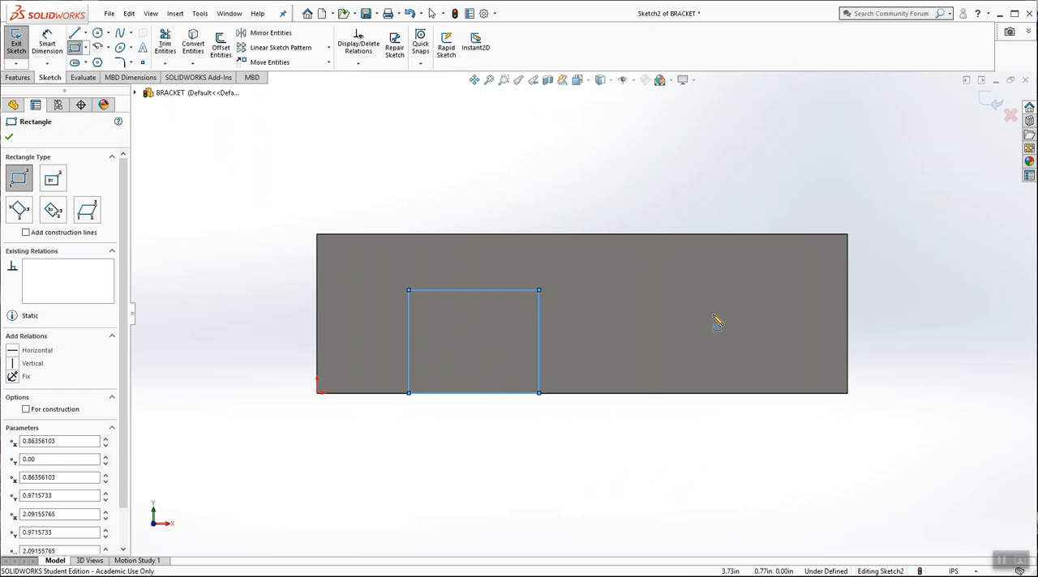
pyautogui.click(637, 393)
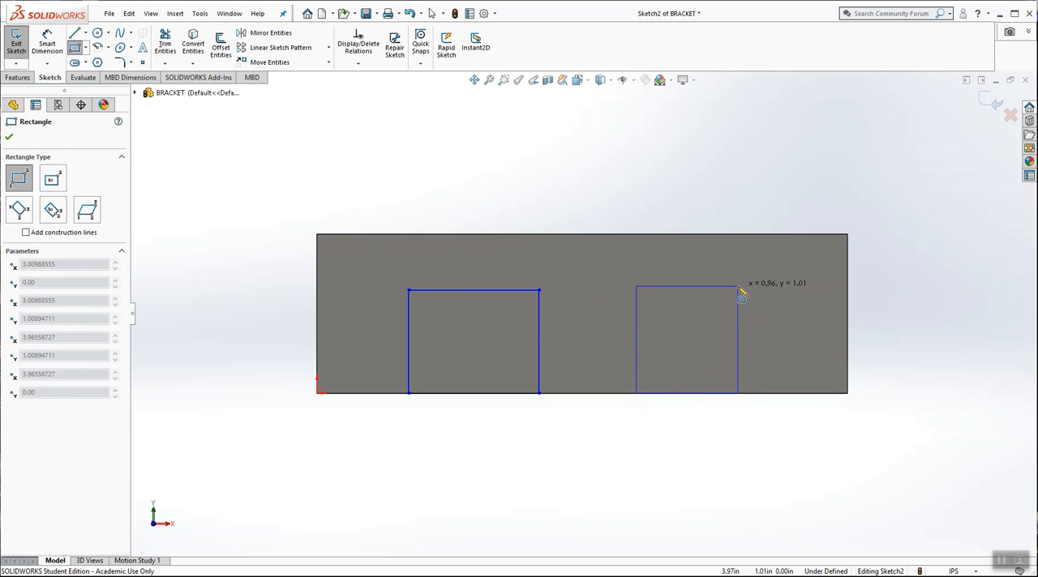
pyautogui.click(744, 290)
pyautogui.press('Escape')
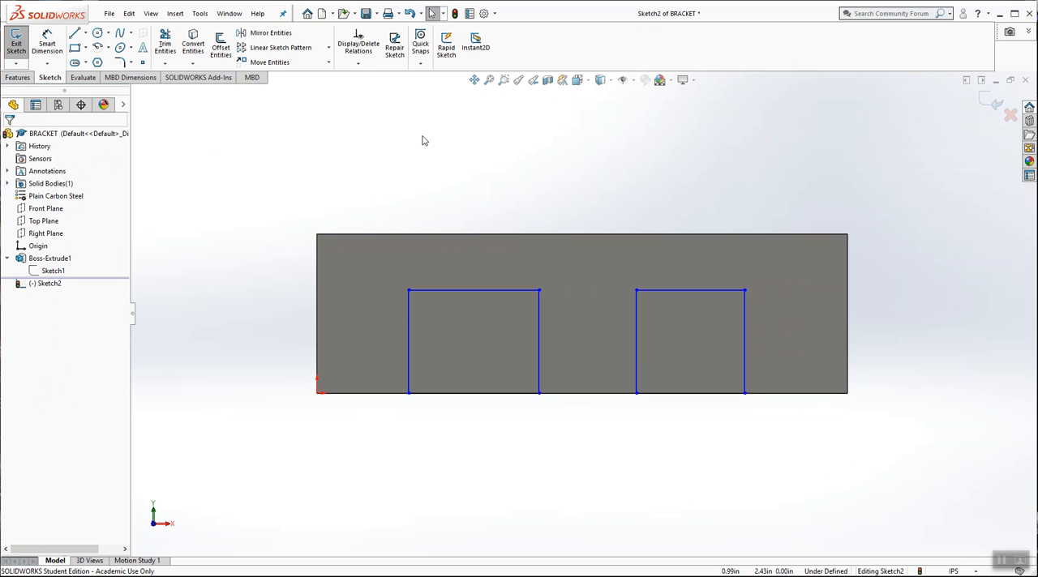
# Step: Dimension the right rectangle's width at 1.1 in along the block's bottom edge
pyautogui.click(47, 45)
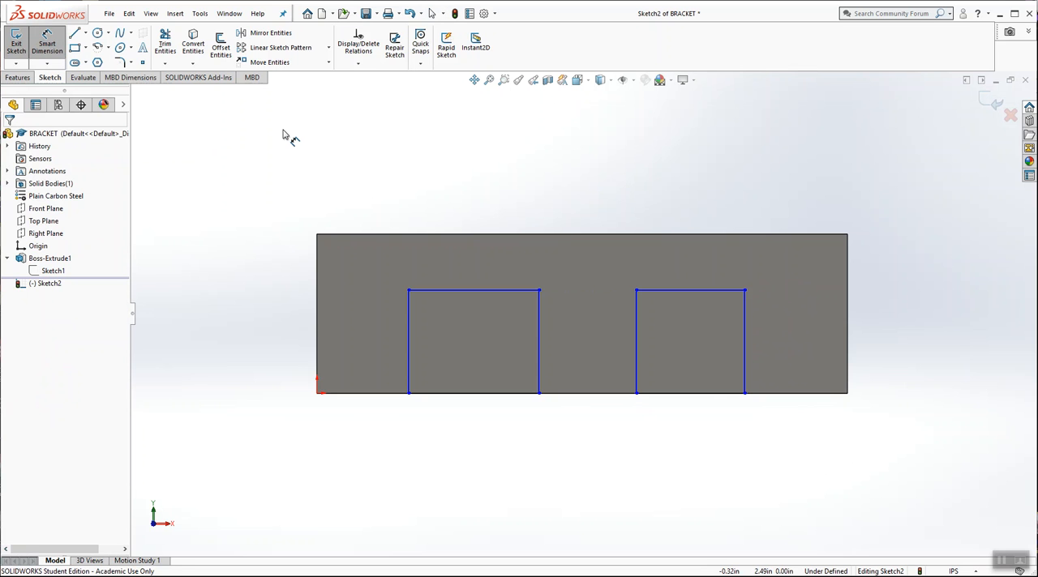
pyautogui.click(711, 393)
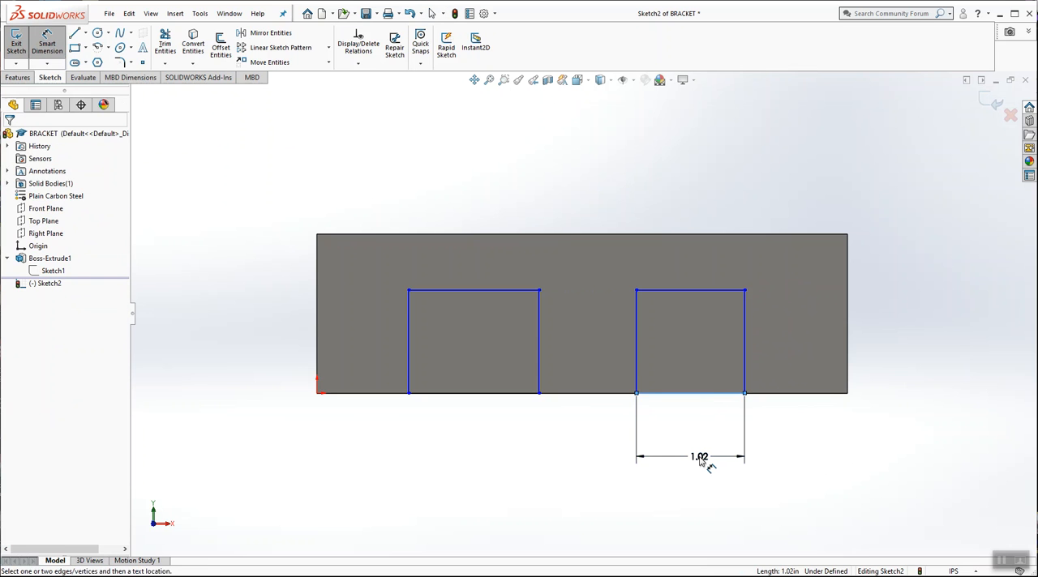
pyautogui.click(702, 461)
pyautogui.write('1.1')
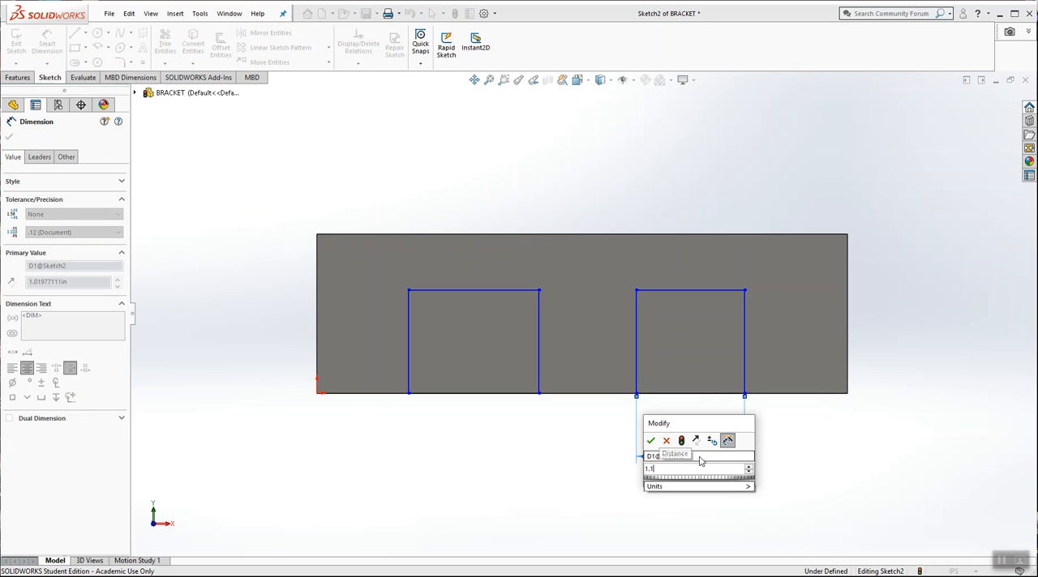
pyautogui.press('Return')
pyautogui.click(809, 450)
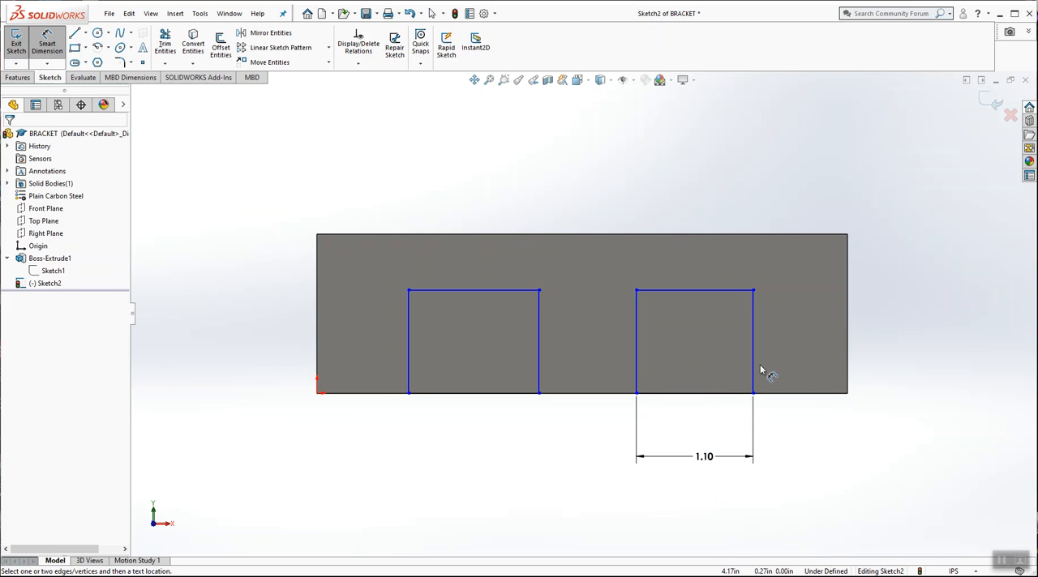
# Step: Dimension the distance from the right rectangle's outer side to the block's right edge at 0.9 in
pyautogui.moveTo(754, 366); pyautogui.dragTo(848, 362)
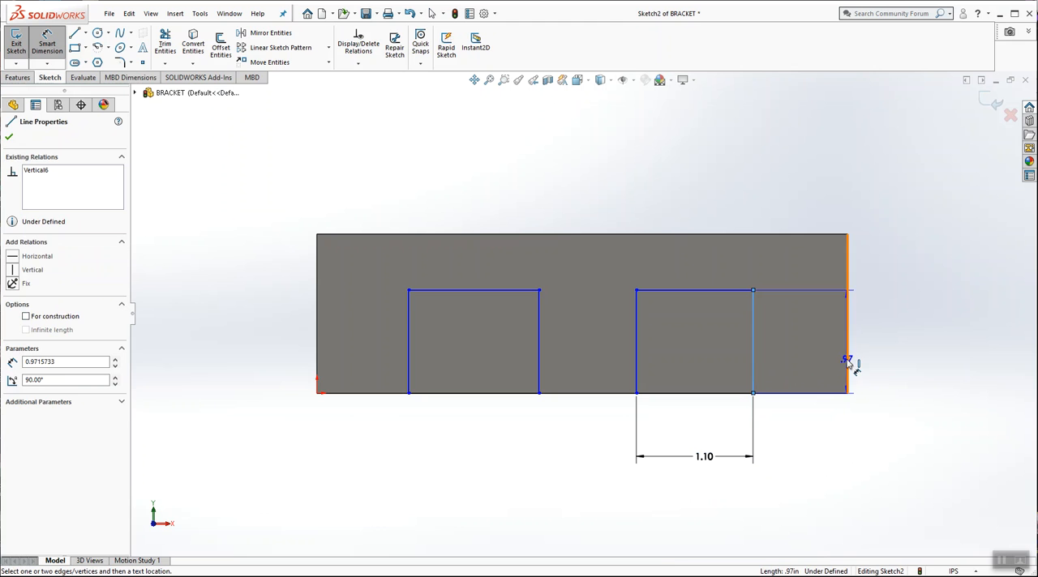
pyautogui.click(847, 363)
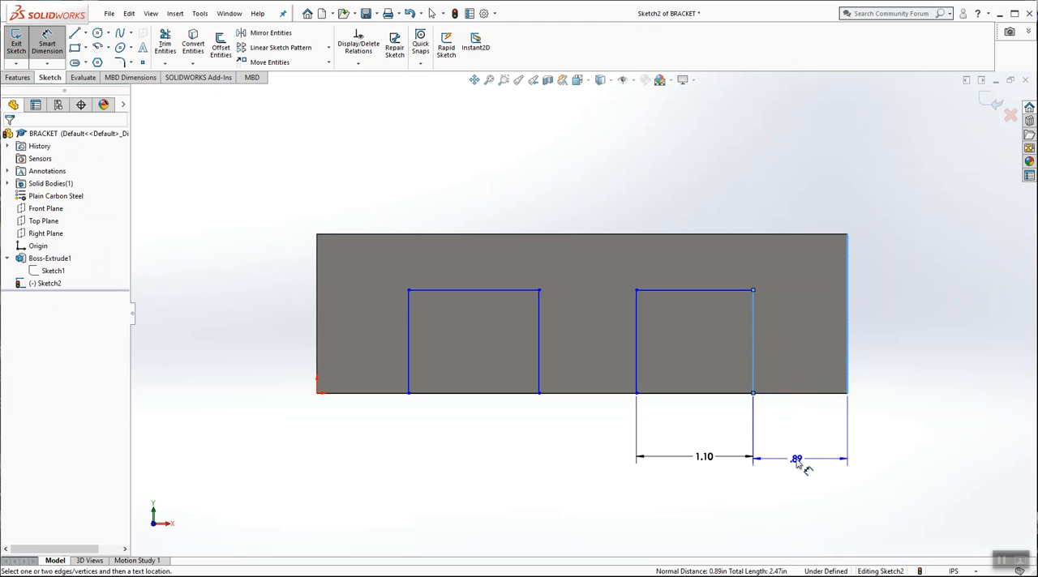
pyautogui.click(797, 460)
pyautogui.write('.9')
pyautogui.press('Return')
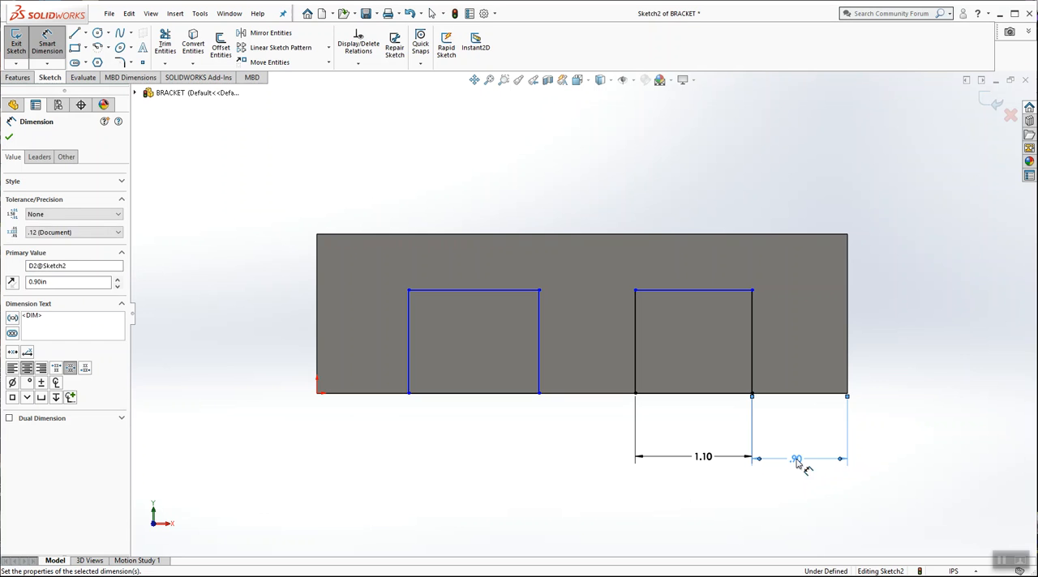
pyautogui.click(562, 457)
# Step: Dimension the left rectangle's width at 1.1 in along the block's bottom edge
pyautogui.click(485, 394)
pyautogui.click(486, 461)
pyautogui.write('1.1')
pyautogui.press('Return')
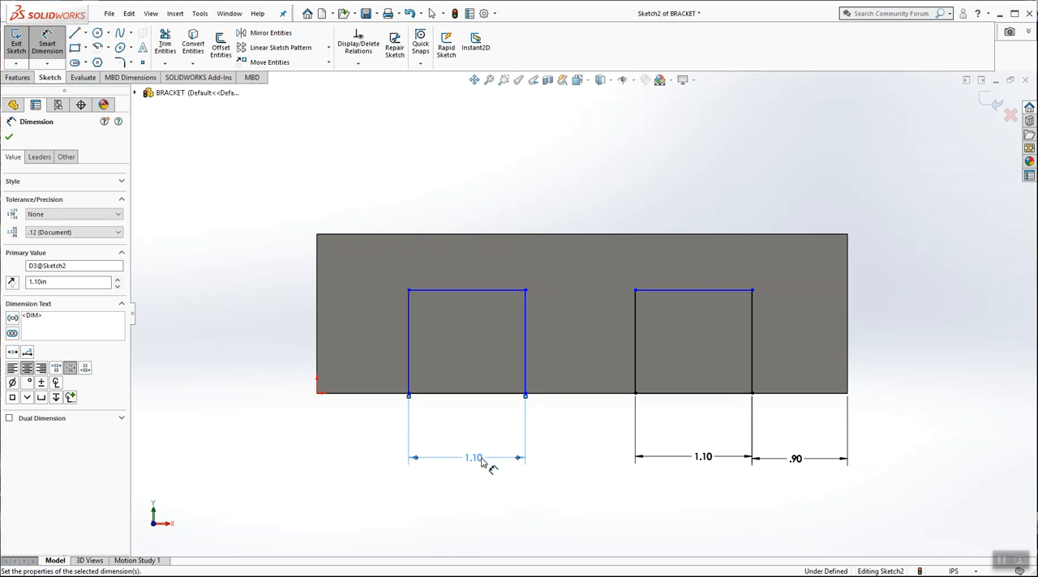
pyautogui.click(487, 512)
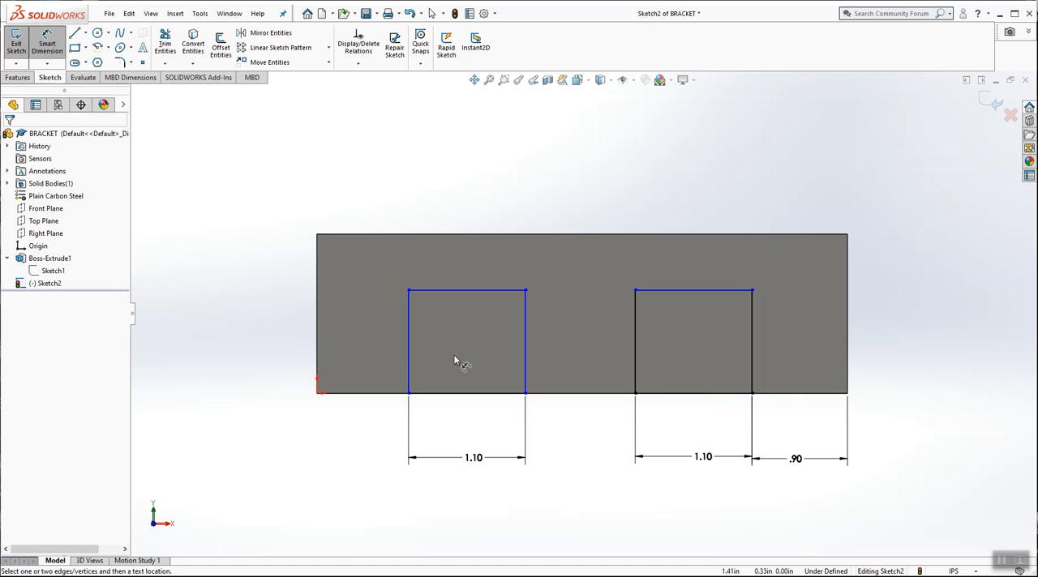
# Step: Dimension the distance from the left rectangle's outer side to the block's left edge at 0.9 in
pyautogui.click(410, 359)
pyautogui.click(317, 341)
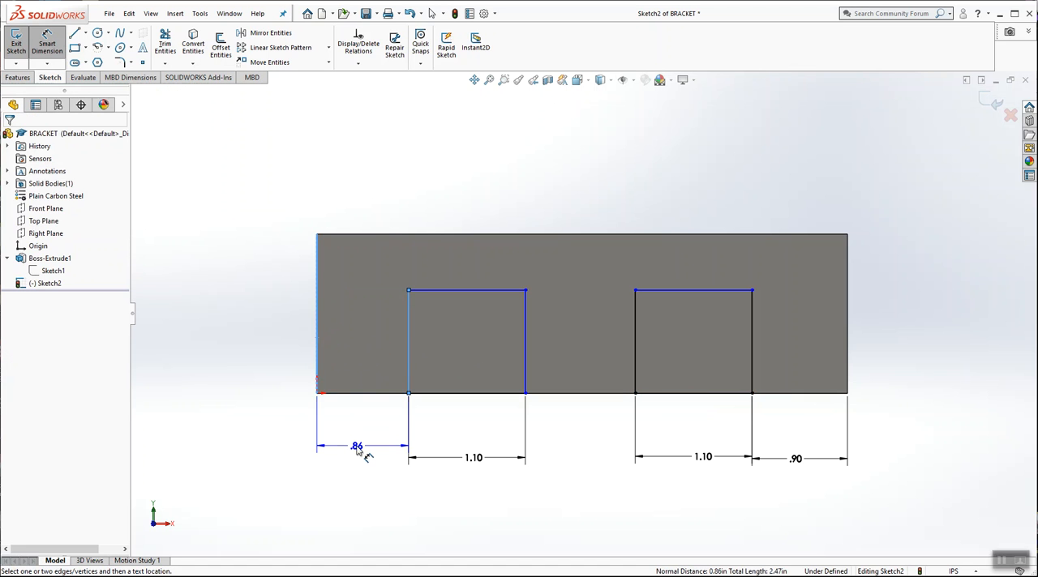
pyautogui.click(365, 458)
pyautogui.write('.9')
pyautogui.press('Return')
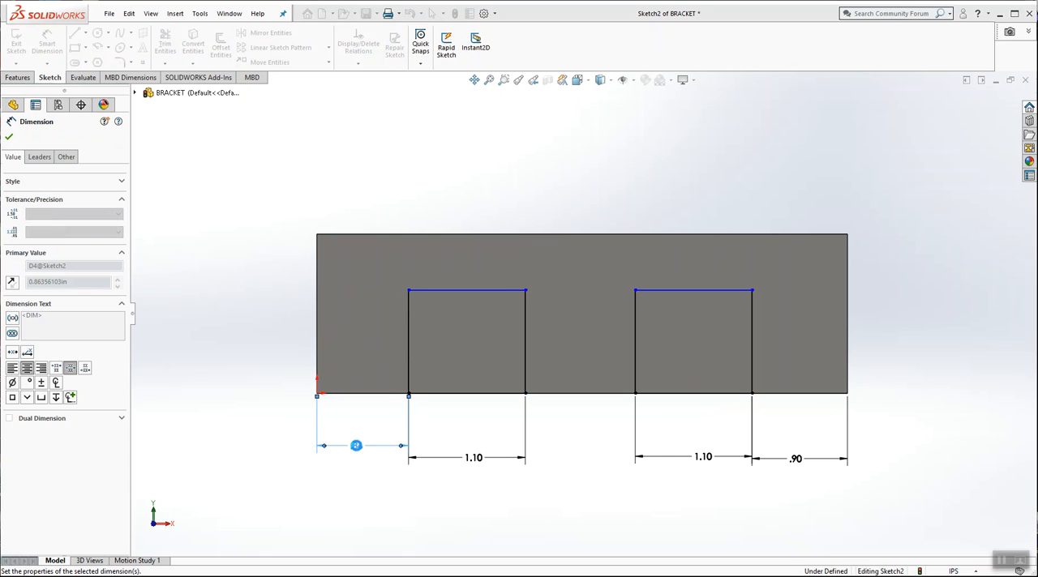
# Step: Dimension the heights of the left and right rectangles at 1 in each
pyautogui.click(412, 360)
pyautogui.click(267, 346)
pyautogui.write('1')
pyautogui.press('Return')
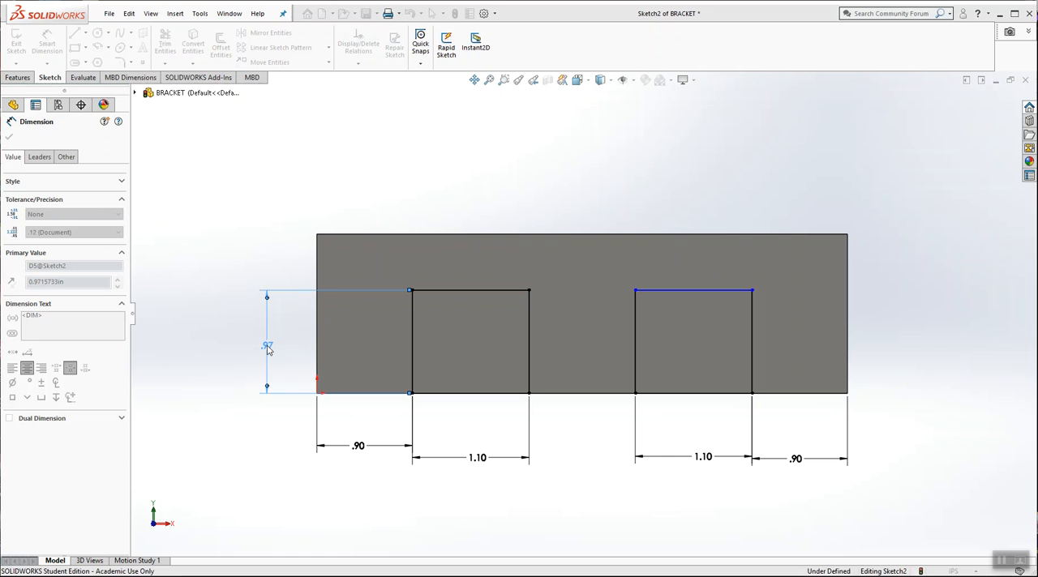
pyautogui.click(753, 349)
pyautogui.click(914, 341)
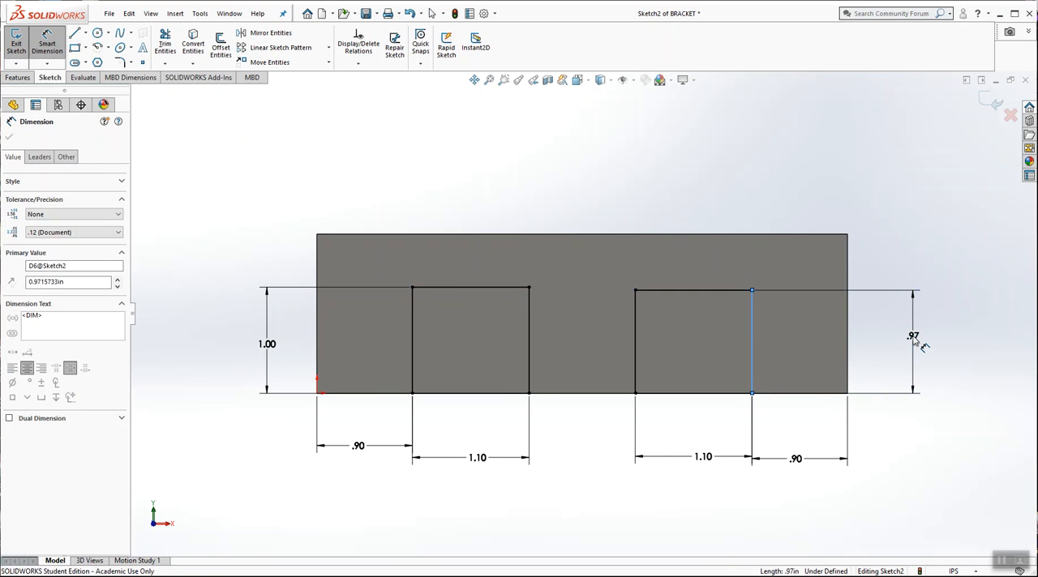
pyautogui.press('Return')
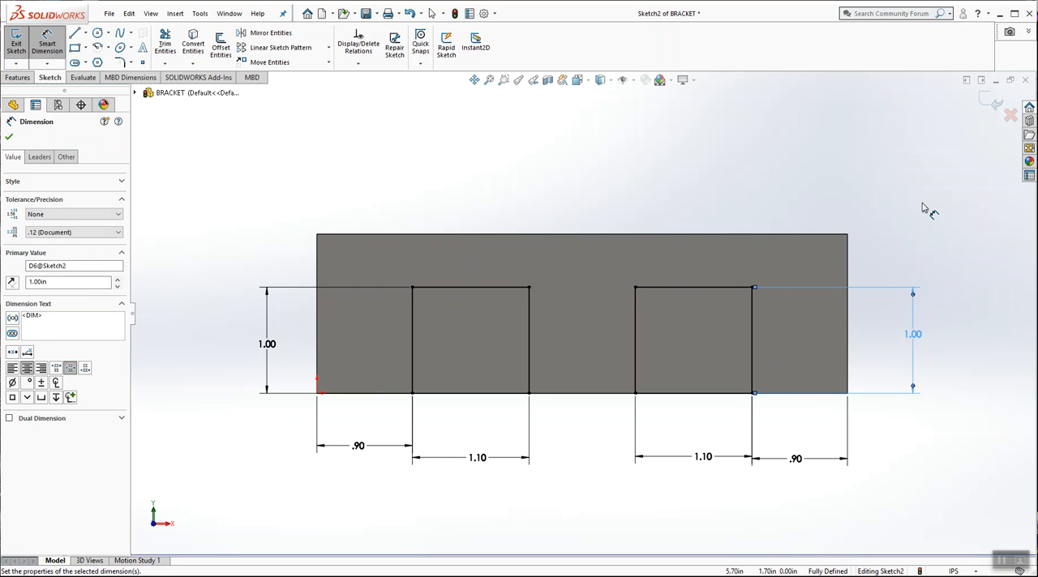
pyautogui.click(922, 204)
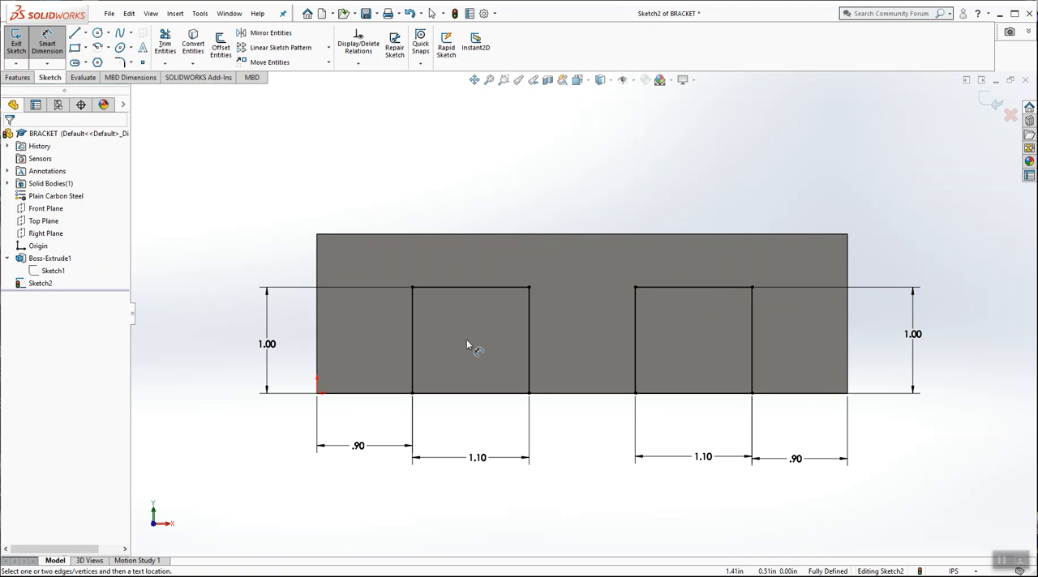
pyautogui.press('Escape')
# Step: Finish the sketch and cut both rectangles through all of the block with Extruded Cut
pyautogui.moveTo(760, 198); pyautogui.dragTo(668, 236, button='middle')
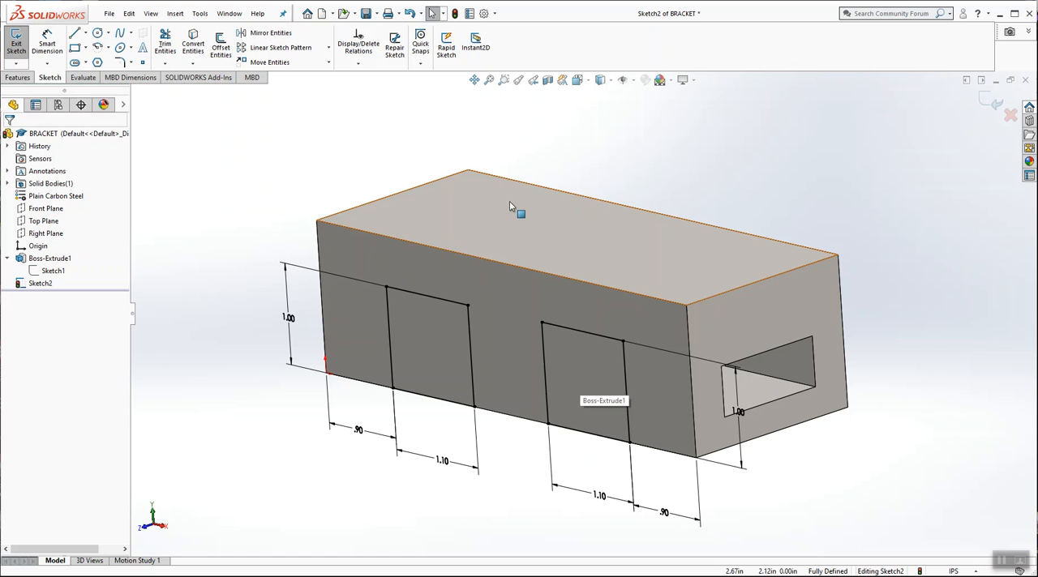
pyautogui.click(16, 43)
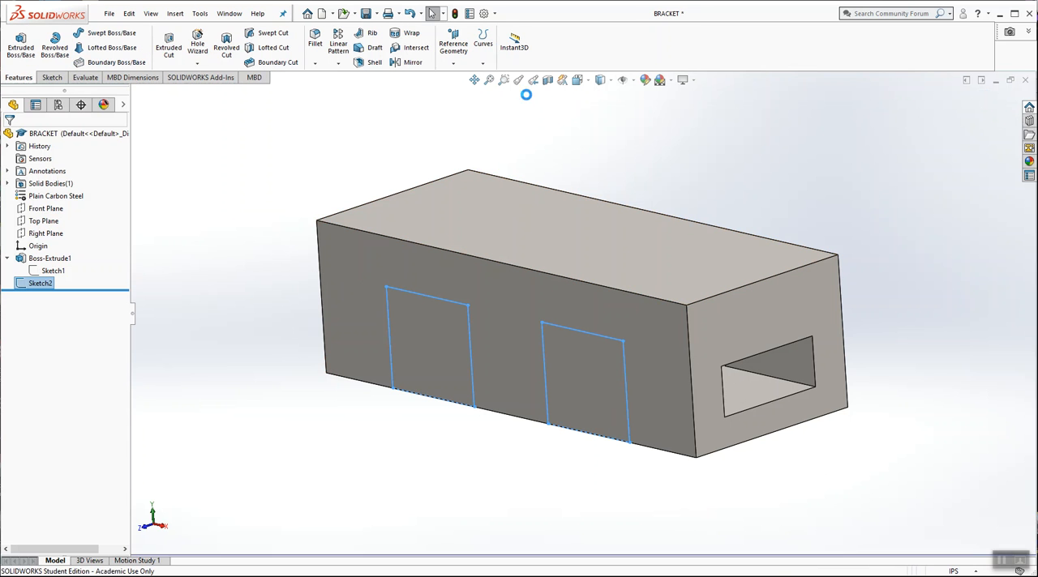
pyautogui.click(170, 46)
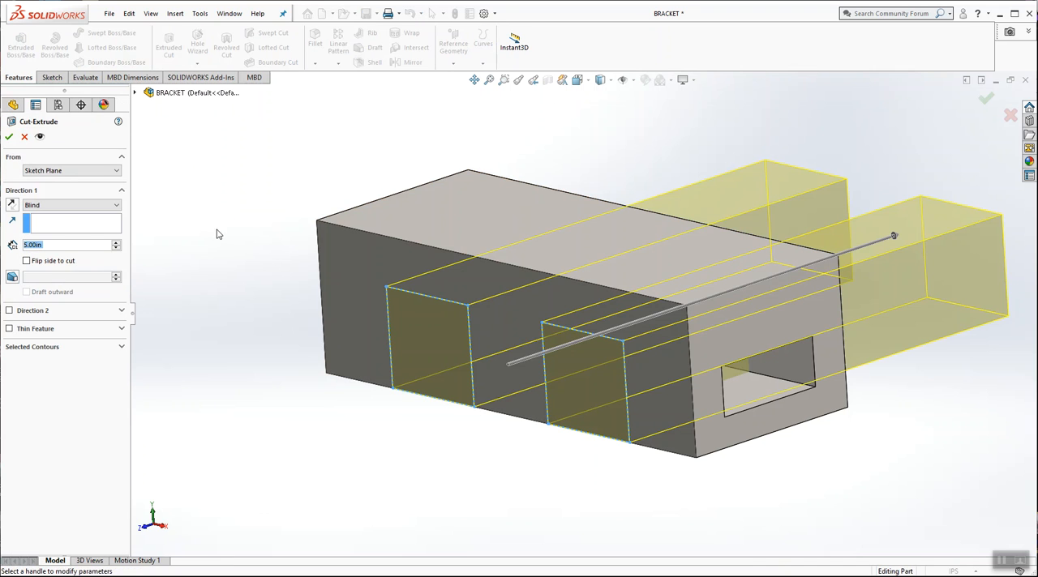
pyautogui.click(57, 206)
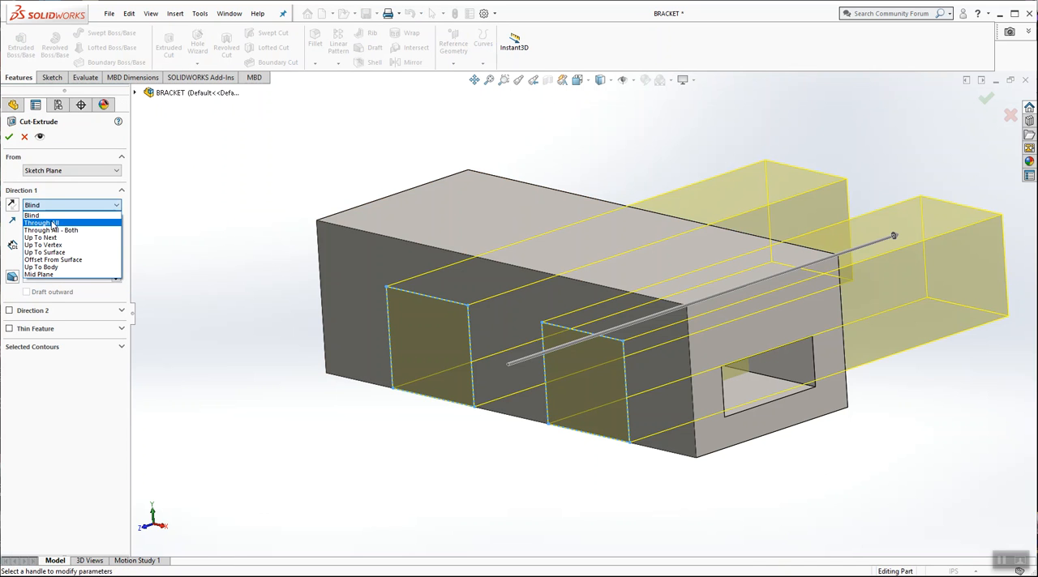
pyautogui.click(53, 224)
pyautogui.click(9, 137)
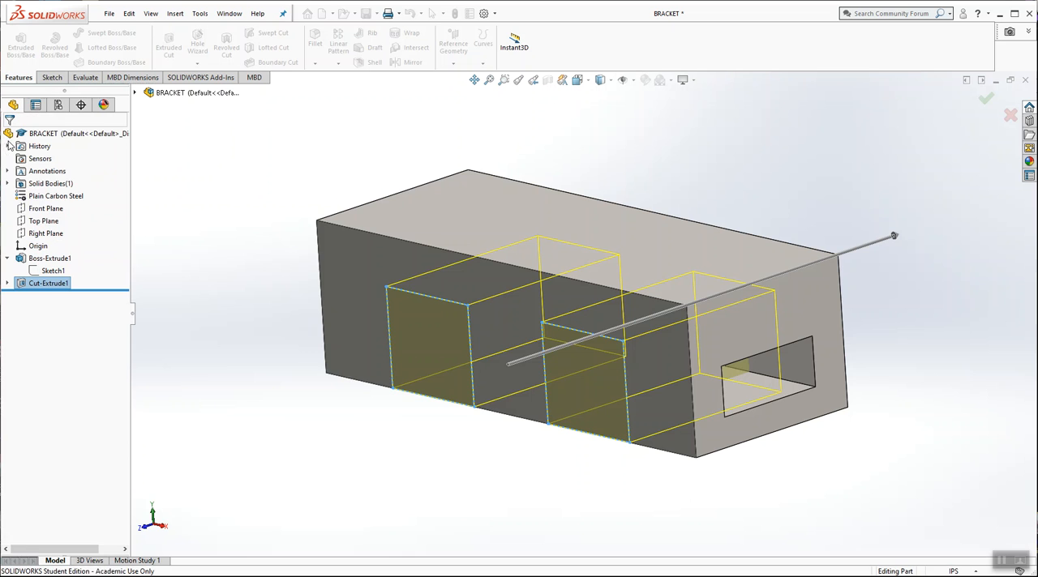
# Step: Collapse the base extrusion's entry in the feature tree and save the bracket part
pyautogui.moveTo(231, 173); pyautogui.dragTo(243, 151, button='middle')
pyautogui.click(177, 220)
pyautogui.moveTo(120, 288); pyautogui.dragTo(104, 288)
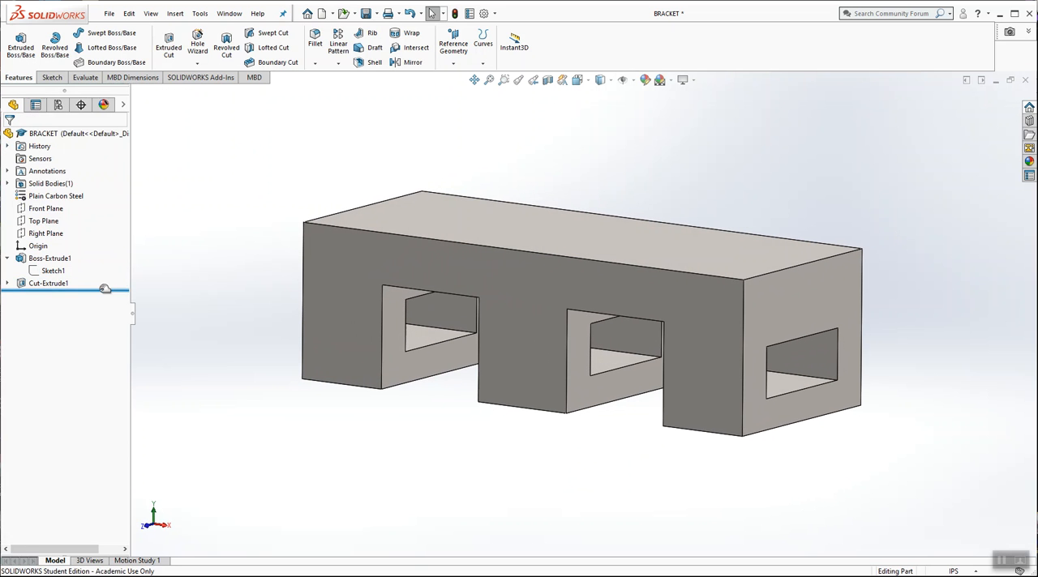
pyautogui.click(7, 258)
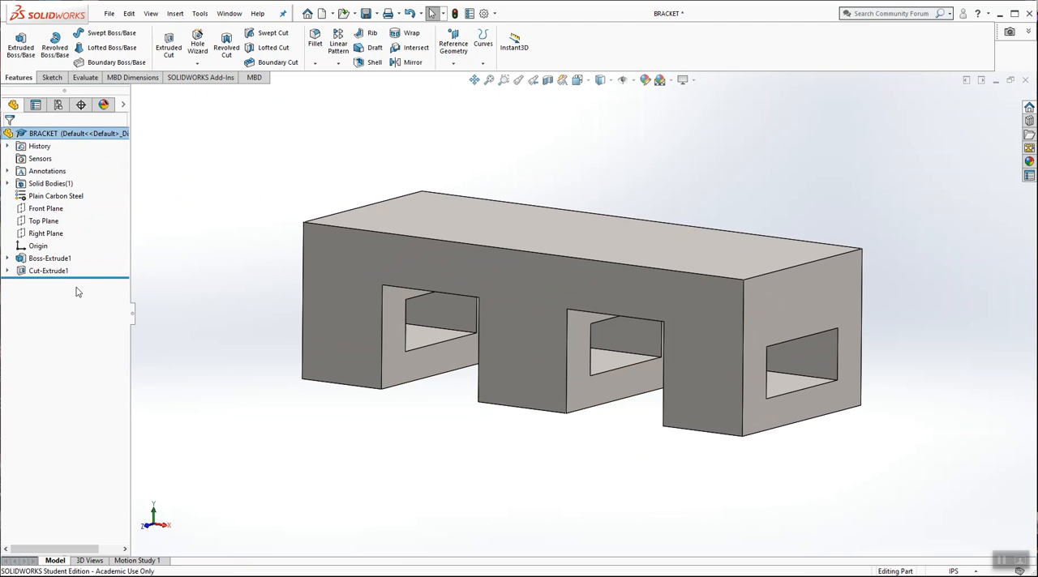
pyautogui.moveTo(91, 278)
pyautogui.mouseDown()
pyautogui.moveTo(91, 266)
pyautogui.moveTo(170, 265)
pyautogui.moveTo(107, 278)
pyautogui.mouseUp()
pyautogui.moveTo(422, 206)
pyautogui.mouseDown(button='middle')
pyautogui.moveTo(445, 204)
pyautogui.moveTo(416, 223)
pyautogui.mouseUp(button='middle')
pyautogui.scroll(3, 416, 224)
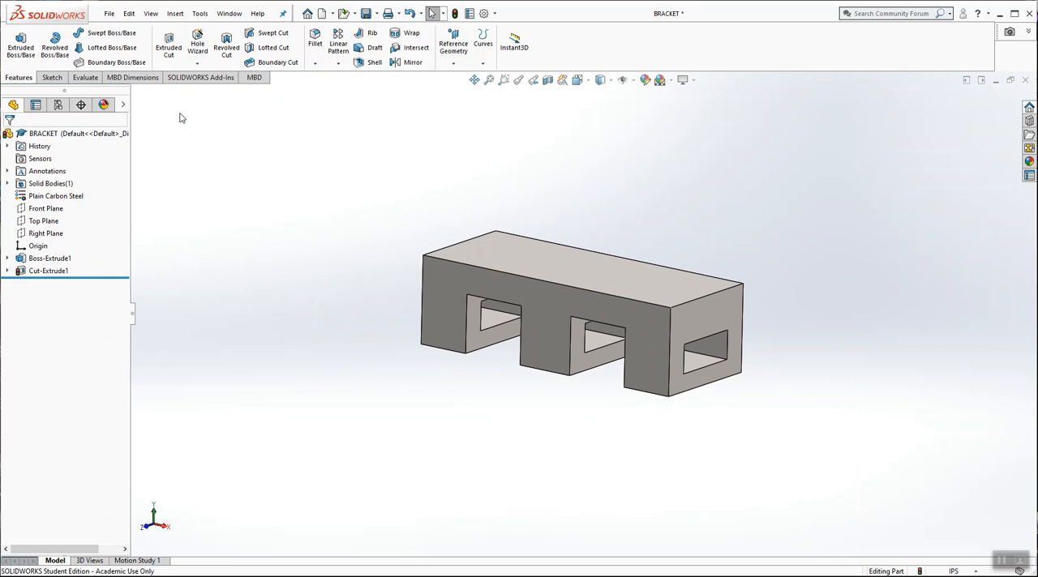
pyautogui.click(108, 13)
pyautogui.click(126, 137)
# Step: Expand the base extrusion and the cut in the feature tree and examine both features with their underlying sketches
pyautogui.click(58, 260)
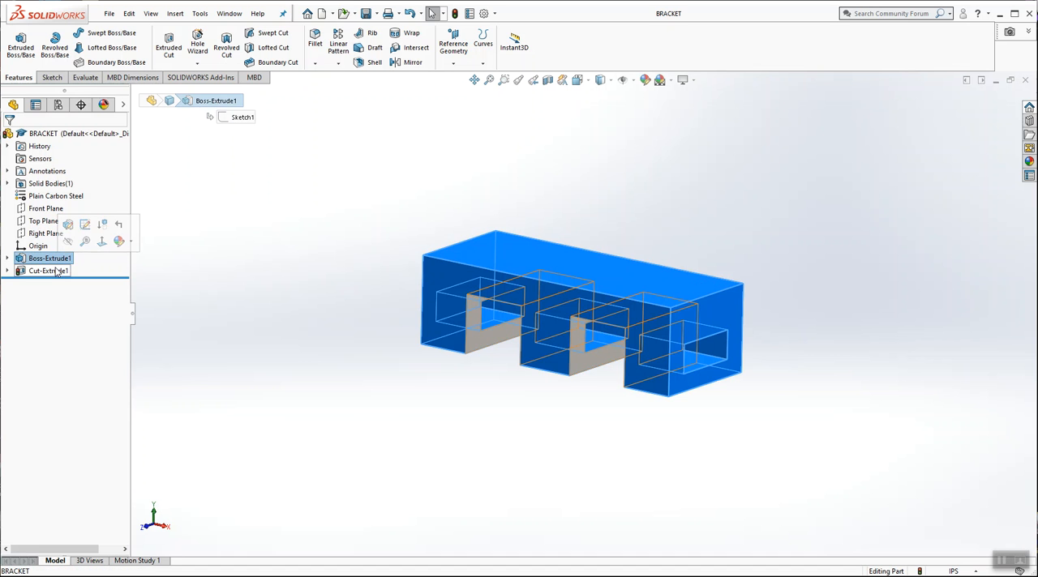
pyautogui.click(50, 271)
pyautogui.click(8, 257)
pyautogui.click(7, 283)
pyautogui.click(53, 271)
pyautogui.click(49, 297)
pyautogui.click(270, 201)
# Step: Start a sketch on the block's long back face and orient the view normal to it
pyautogui.scroll(-2, 661, 268)
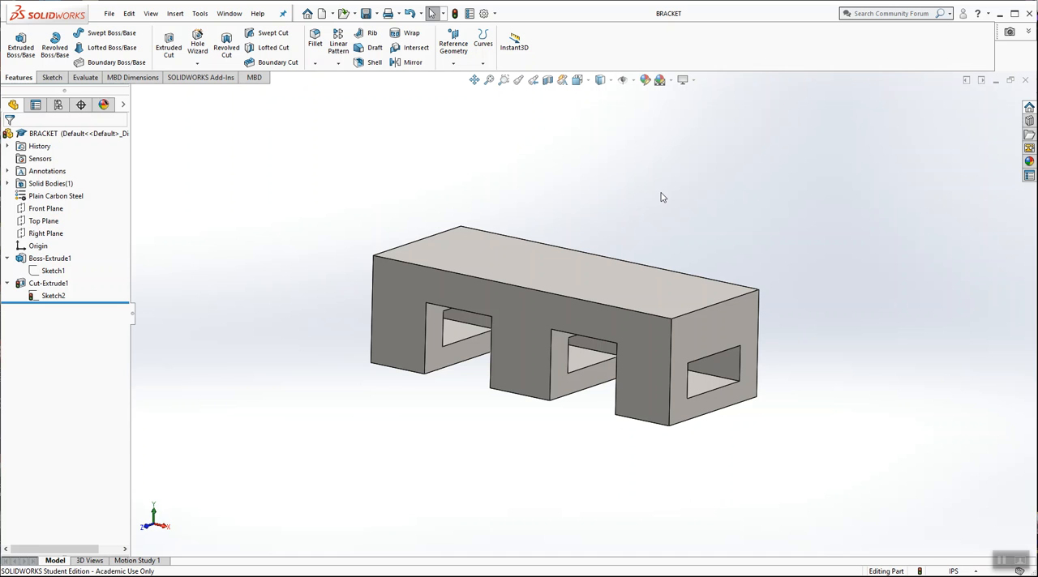
pyautogui.moveTo(711, 231); pyautogui.dragTo(565, 229, button='middle')
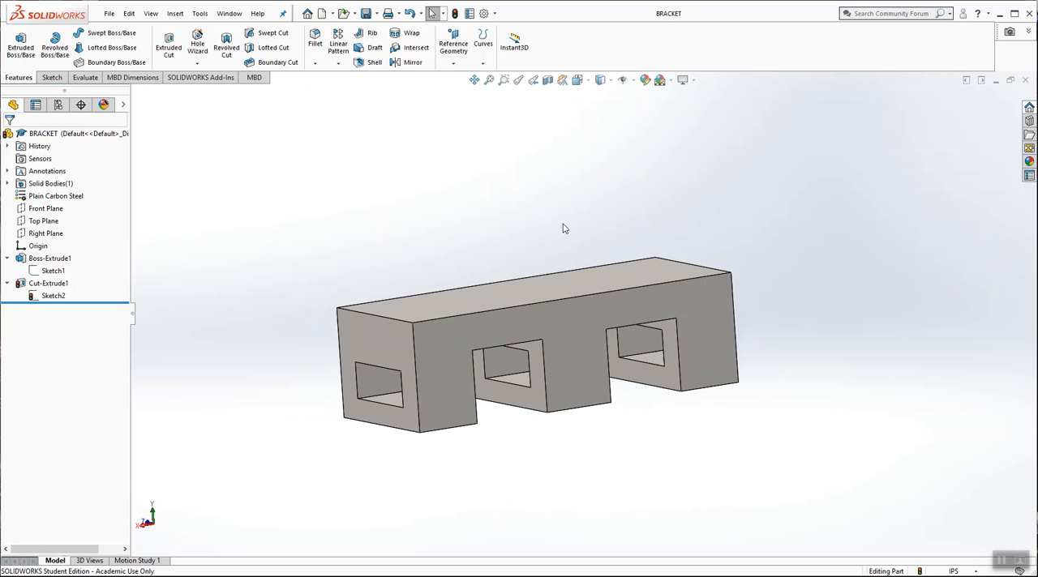
pyautogui.click(572, 314)
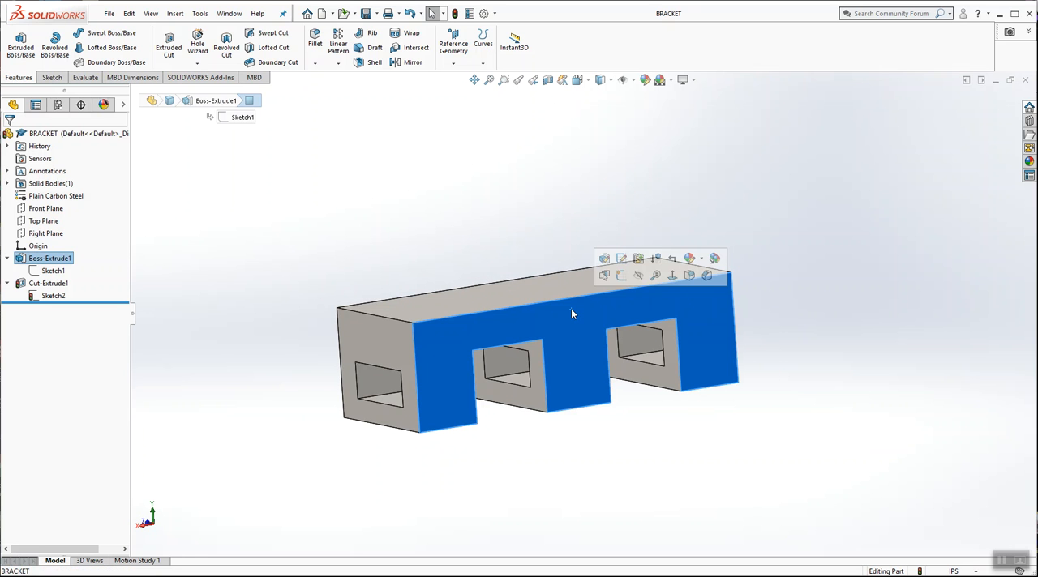
pyautogui.click(622, 277)
pyautogui.click(578, 81)
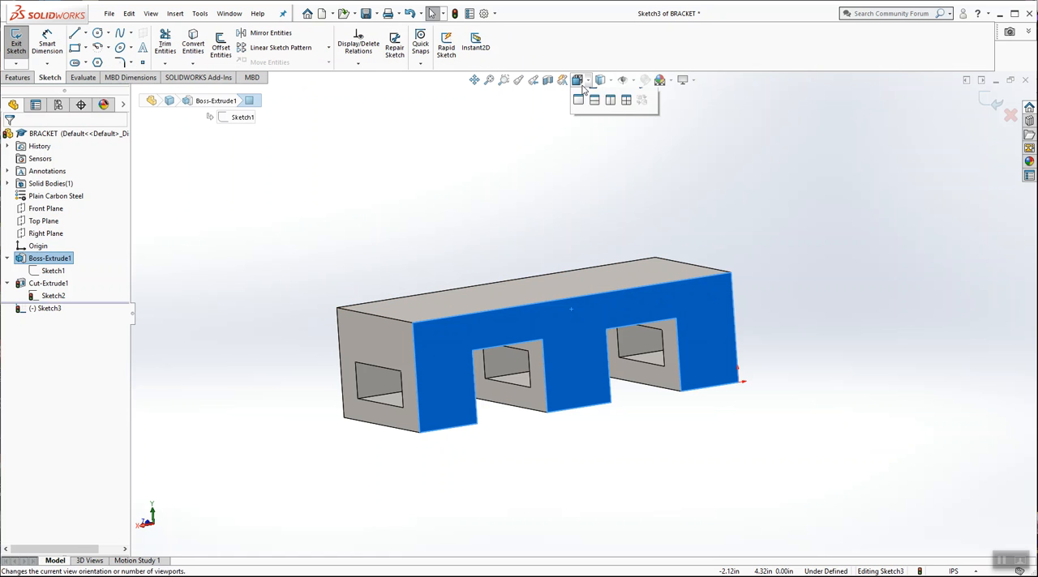
pyautogui.click(641, 145)
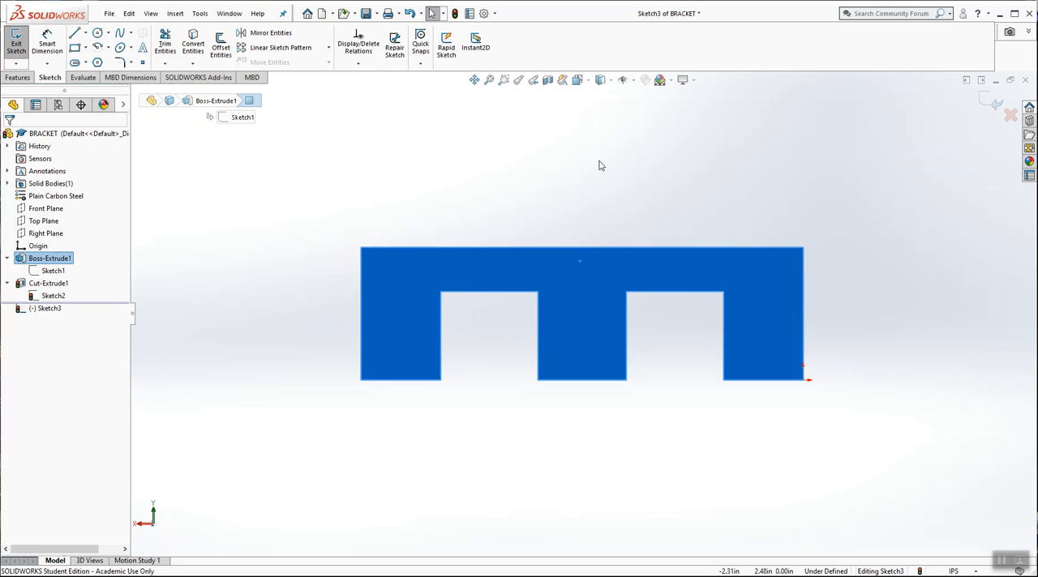
pyautogui.press('Escape')
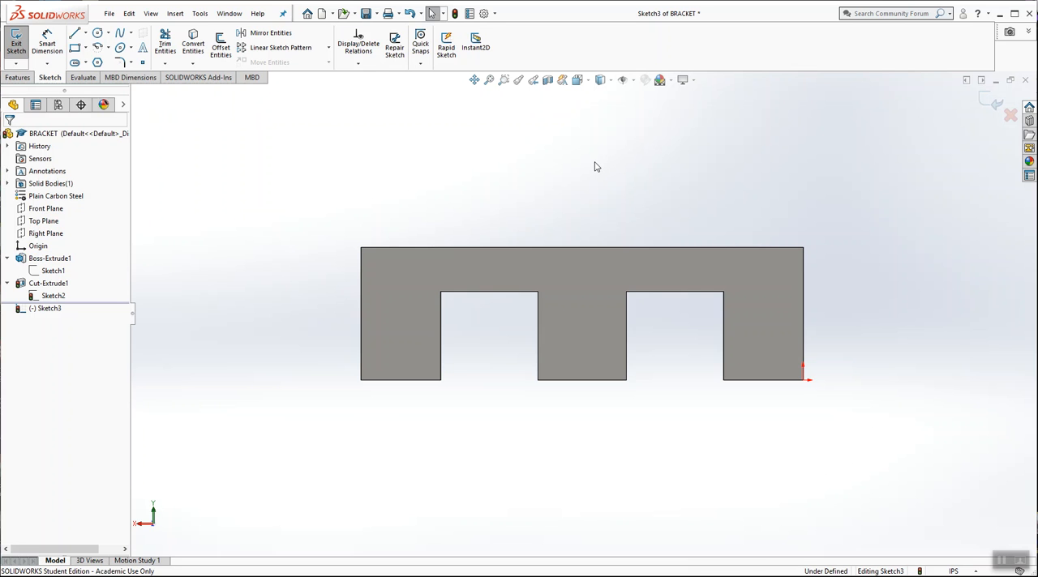
# Step: Sketch a closed L-shaped line profile about 1.39 in wide and 1.43 in high, standing on the block's top edge
pyautogui.click(73, 34)
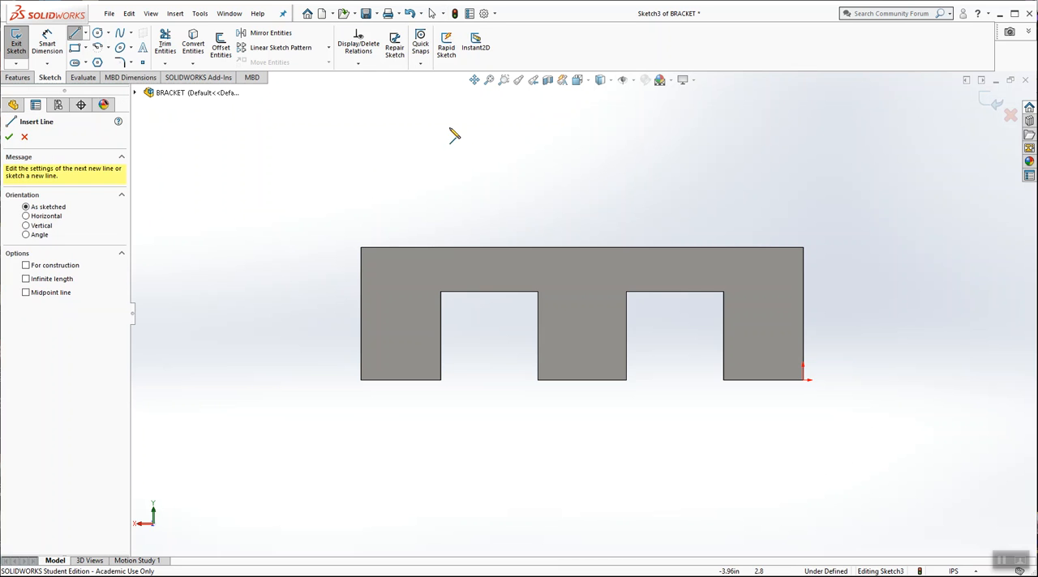
pyautogui.click(399, 122)
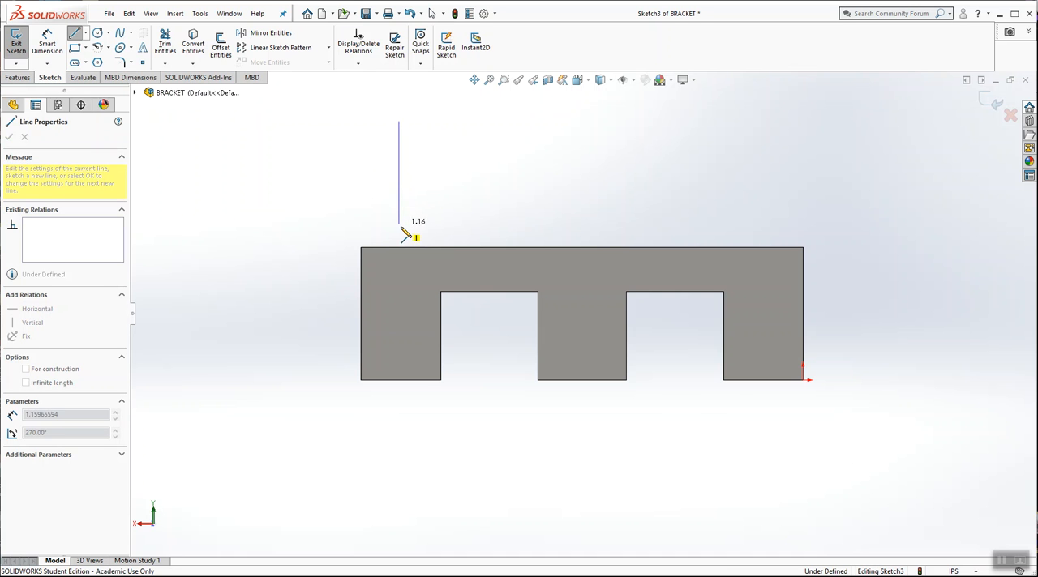
pyautogui.click(401, 248)
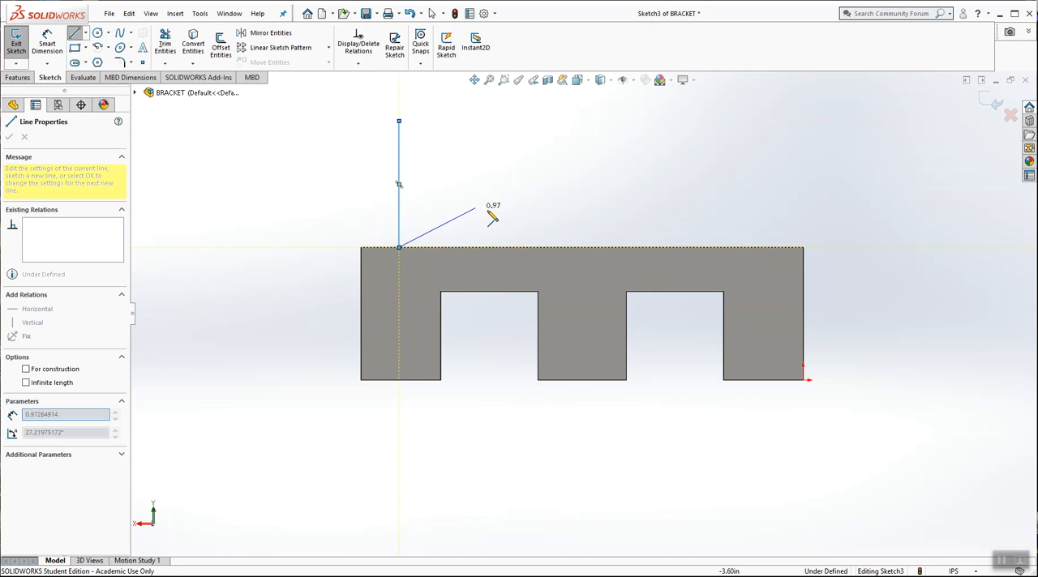
pyautogui.click(522, 248)
pyautogui.click(522, 199)
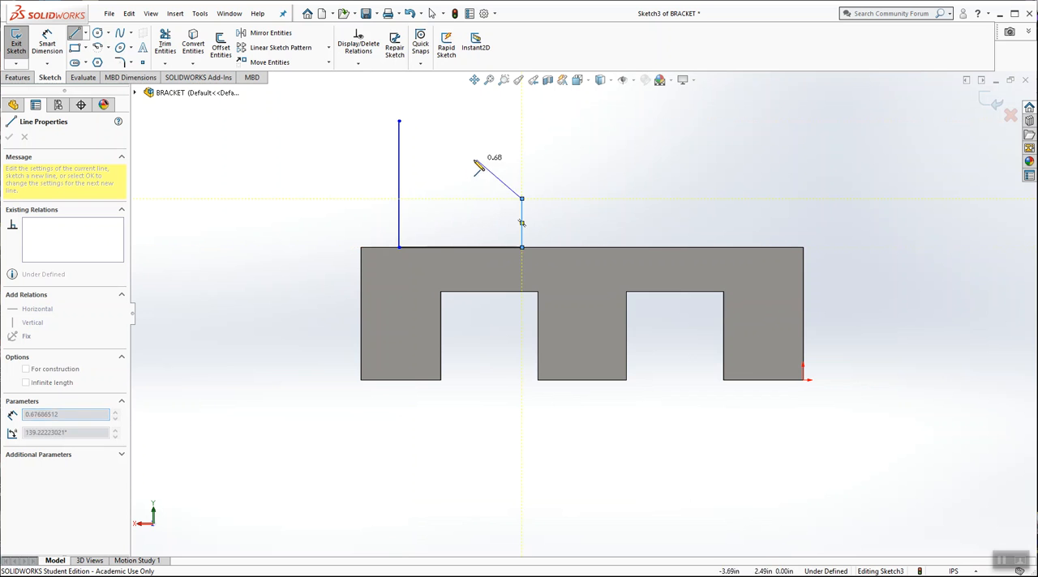
pyautogui.click(440, 198)
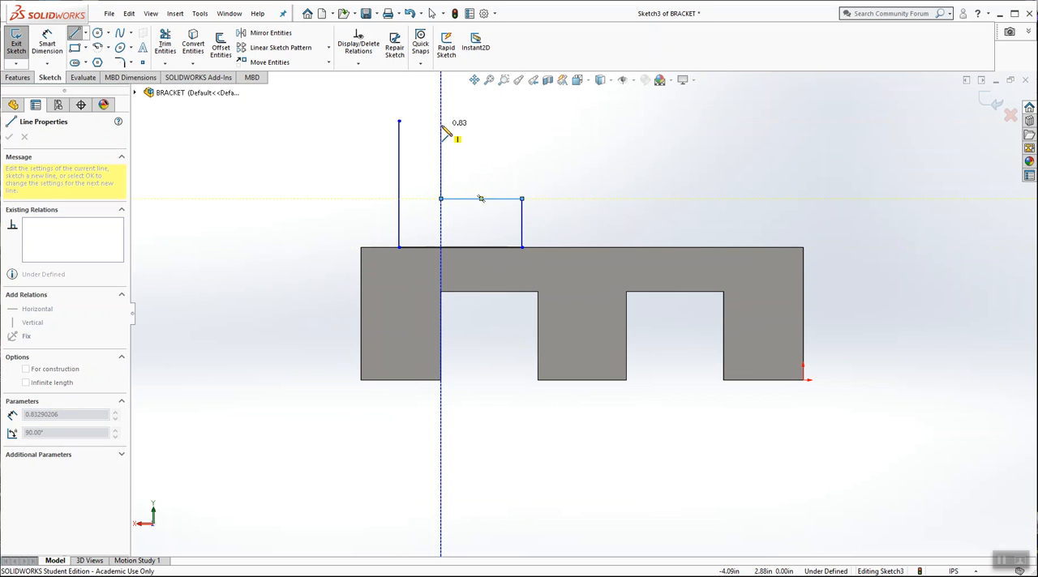
pyautogui.click(441, 121)
pyautogui.click(399, 121)
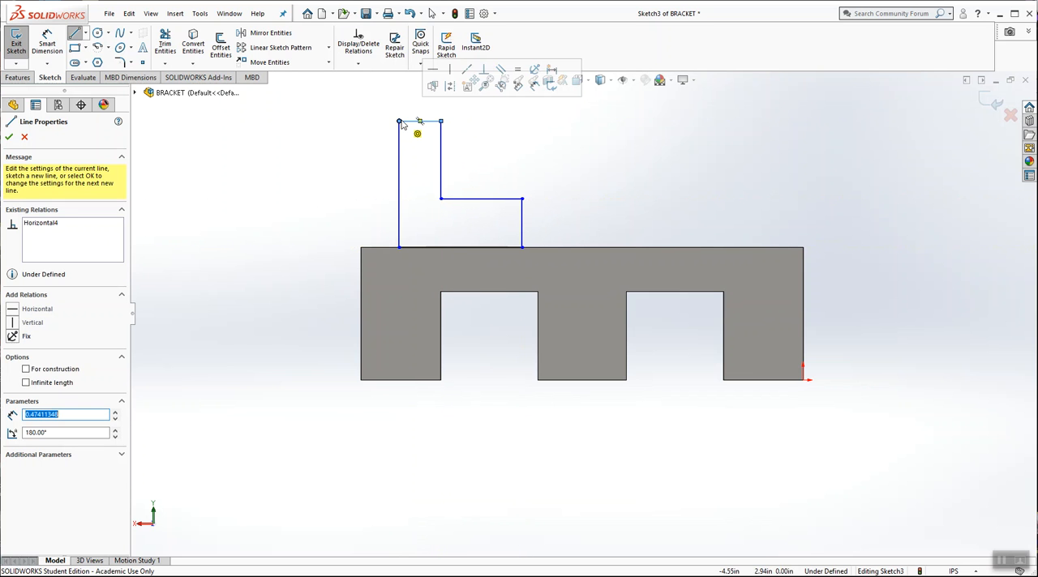
pyautogui.press('Escape')
# Step: Examine the L-shaped profile's position on the block in isometric, front and back views
pyautogui.click(578, 80)
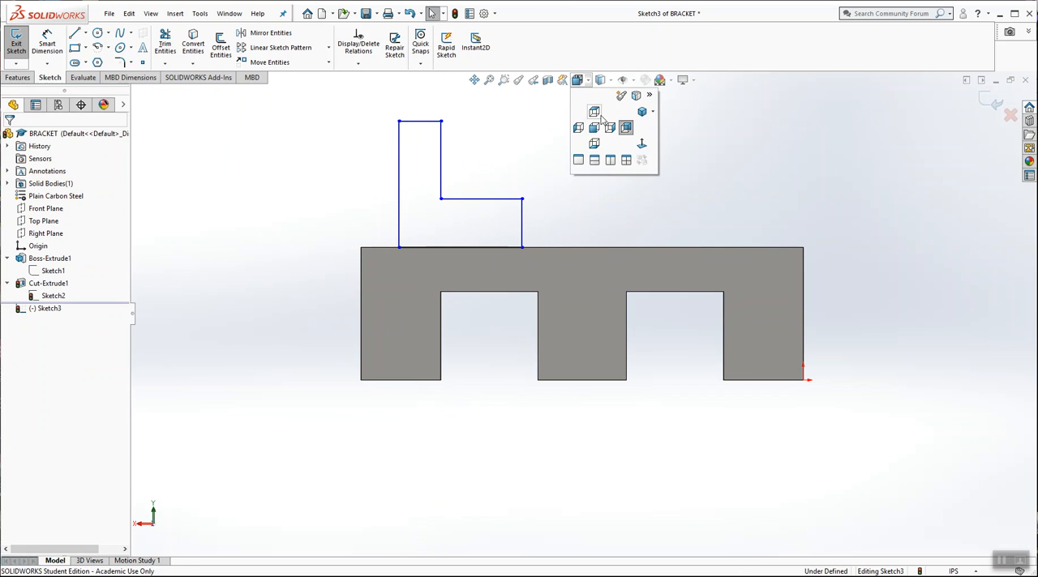
pyautogui.click(641, 114)
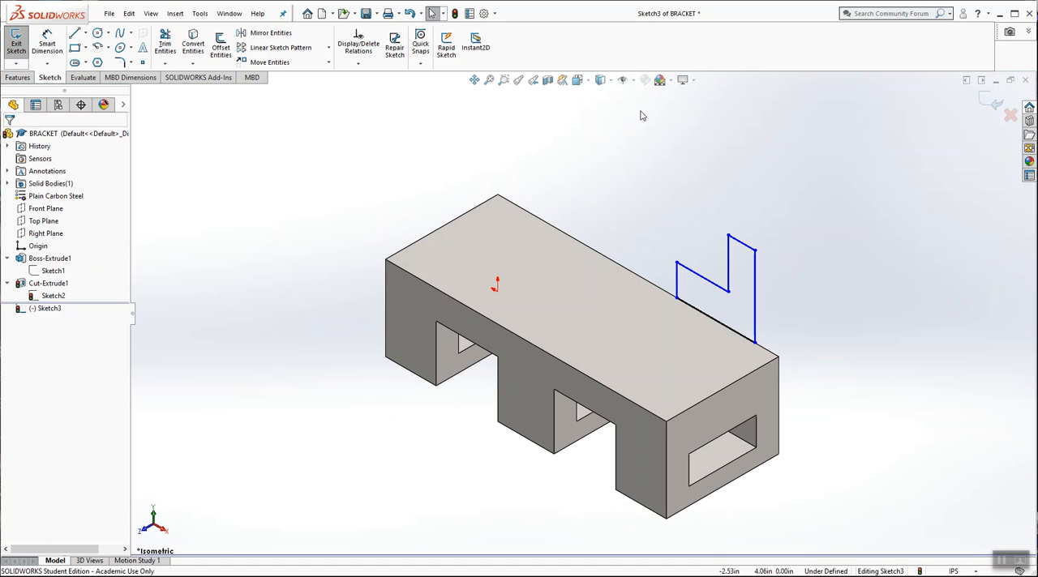
pyautogui.click(552, 357)
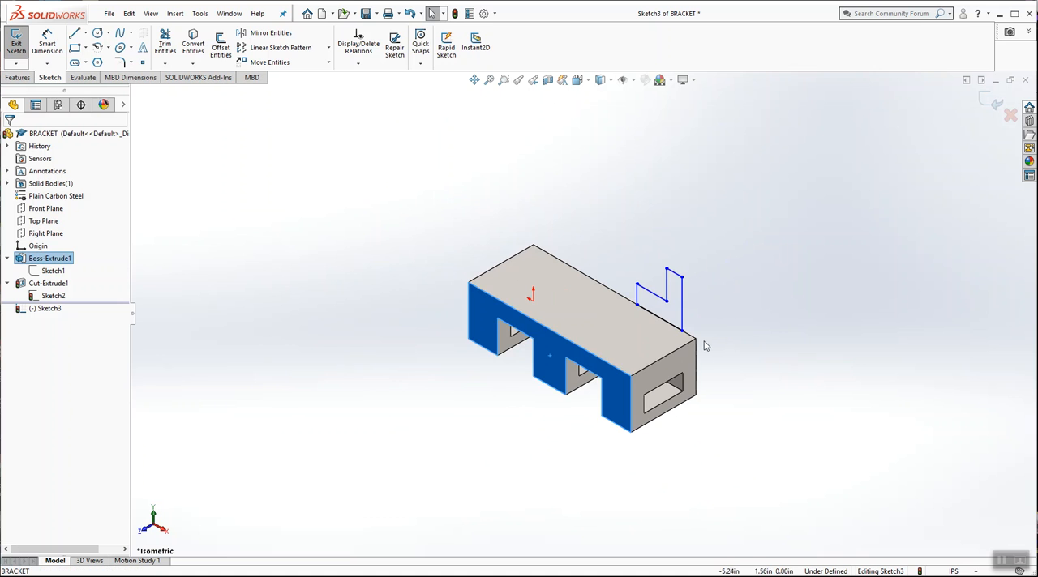
pyautogui.moveTo(714, 338); pyautogui.dragTo(638, 266, button='middle')
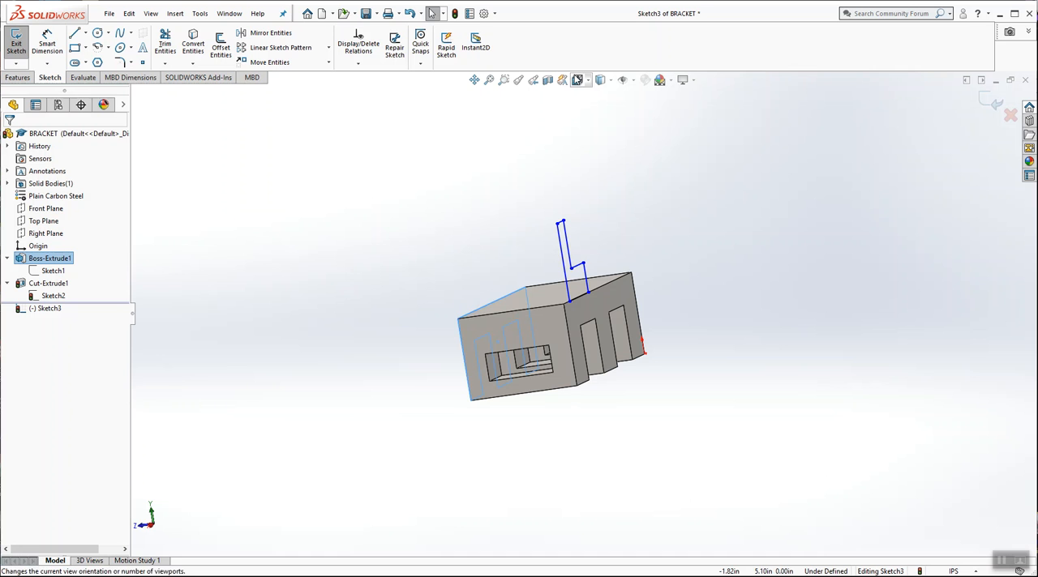
pyautogui.click(578, 80)
pyautogui.click(645, 142)
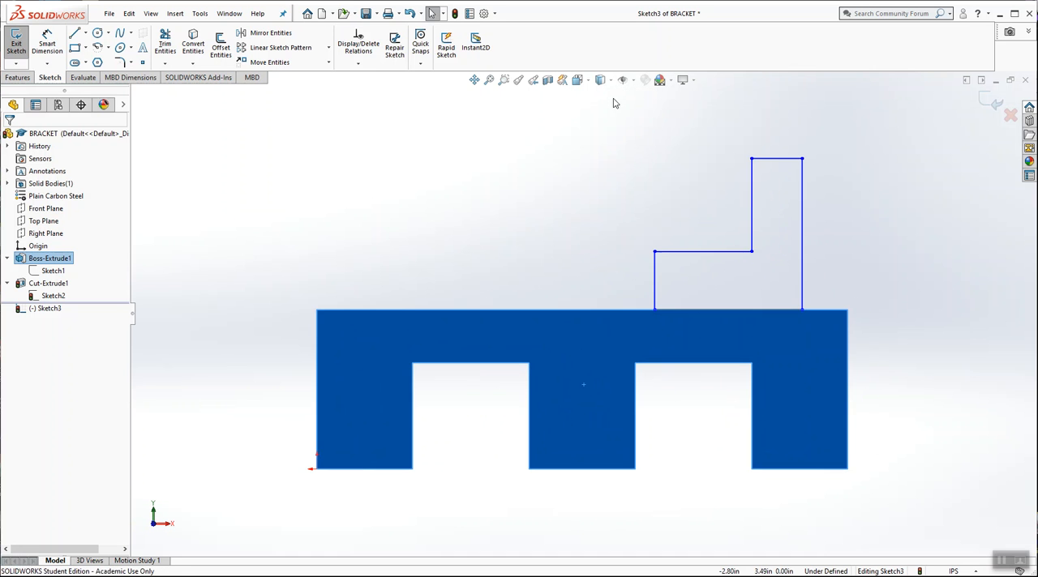
pyautogui.click(578, 79)
pyautogui.click(627, 128)
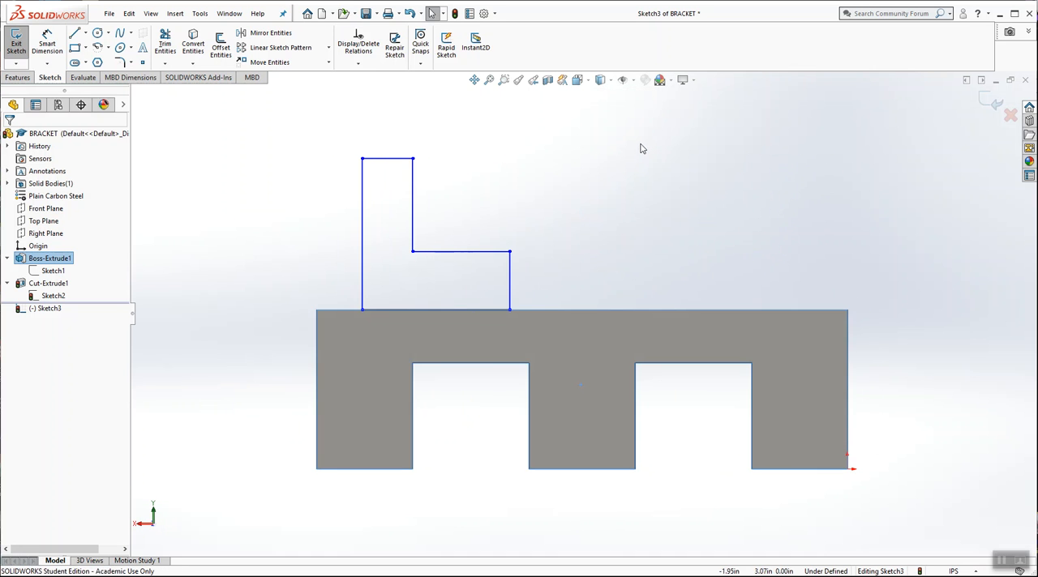
pyautogui.scroll(2, 529, 317)
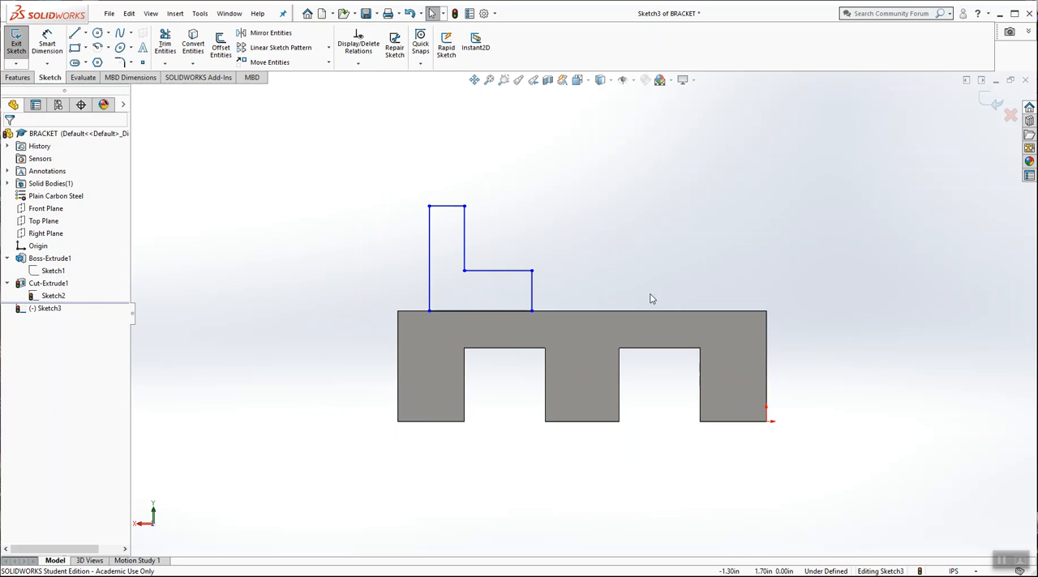
pyautogui.scroll(-2, 644, 292)
# Step: Dimension the L-profile's base width as 1.3 in and its tall outer side as 1 in
pyautogui.click(47, 44)
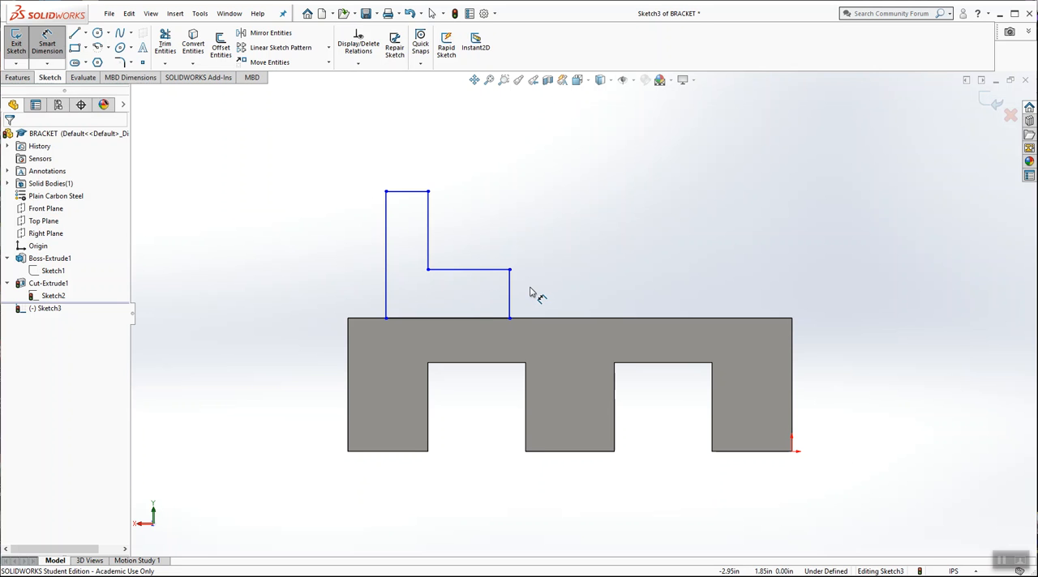
pyautogui.click(489, 319)
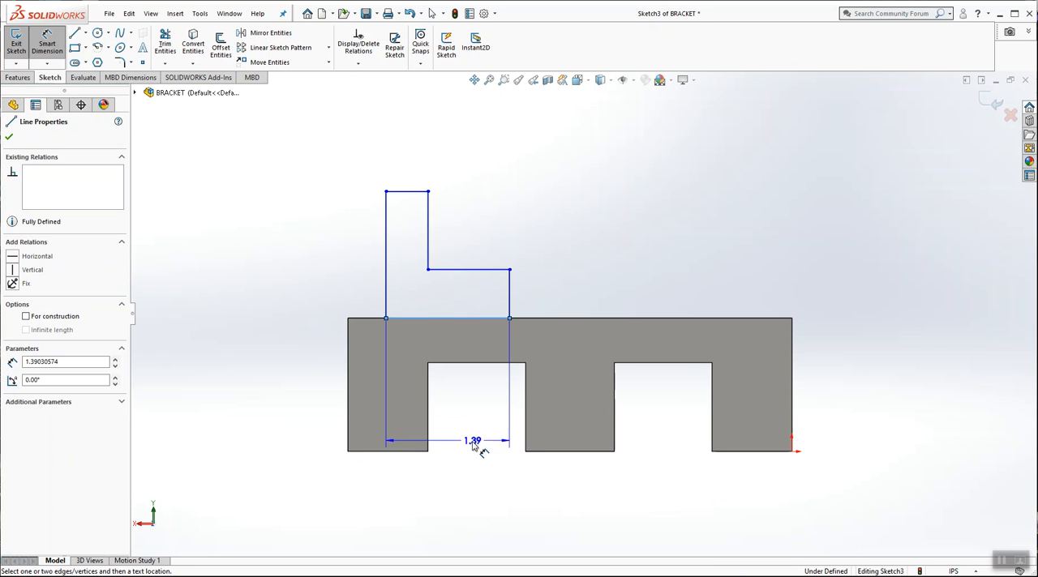
pyautogui.click(460, 498)
pyautogui.write('1.3')
pyautogui.press('Return')
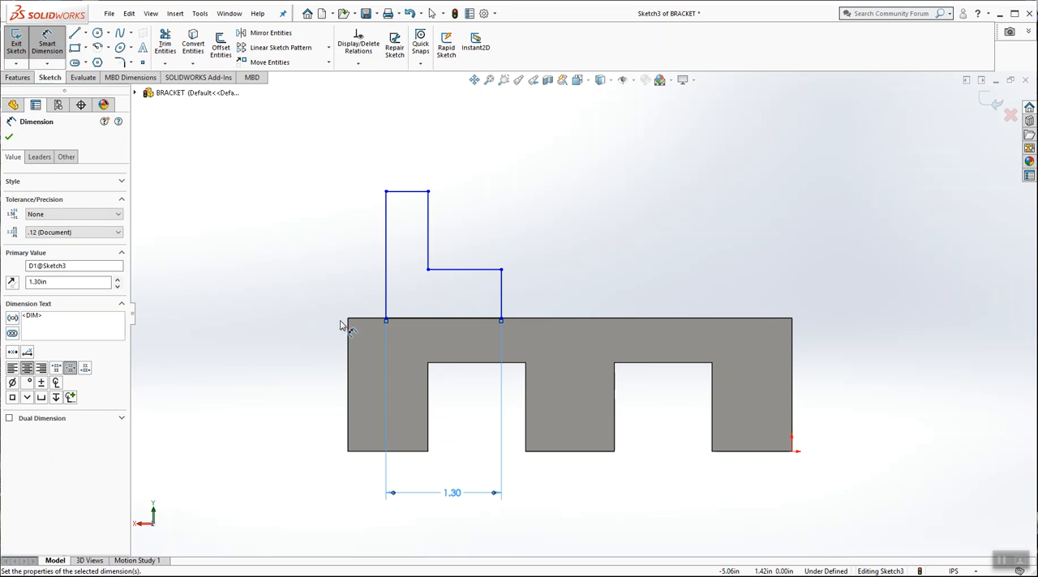
pyautogui.click(387, 273)
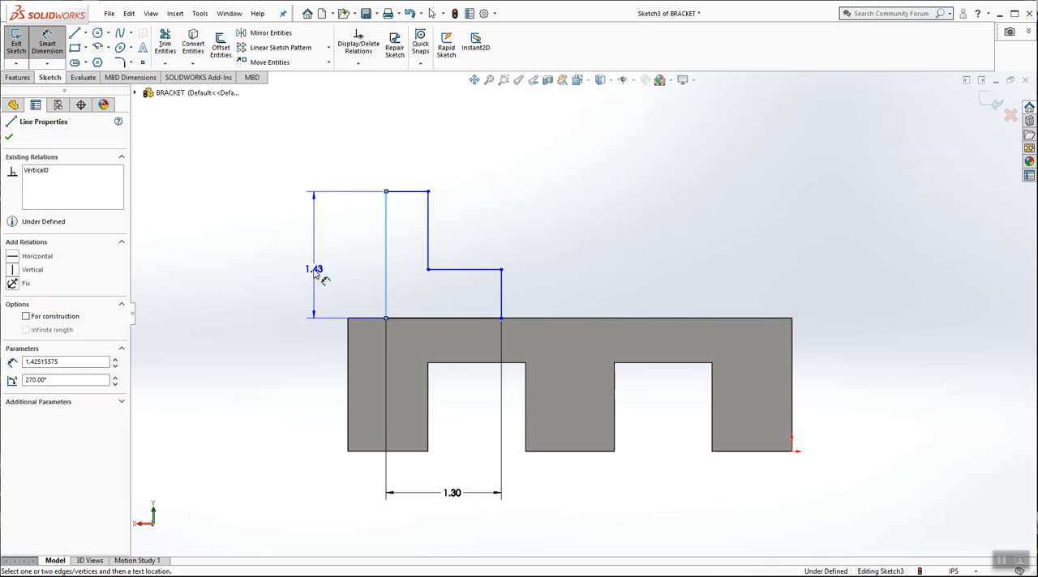
pyautogui.click(316, 274)
pyautogui.write('1')
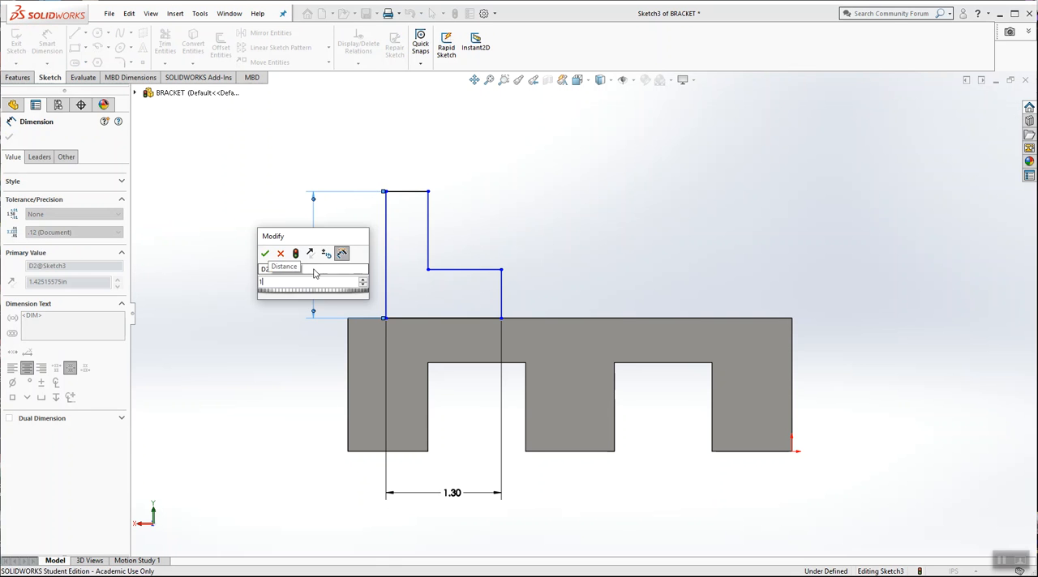
pyautogui.press('Return')
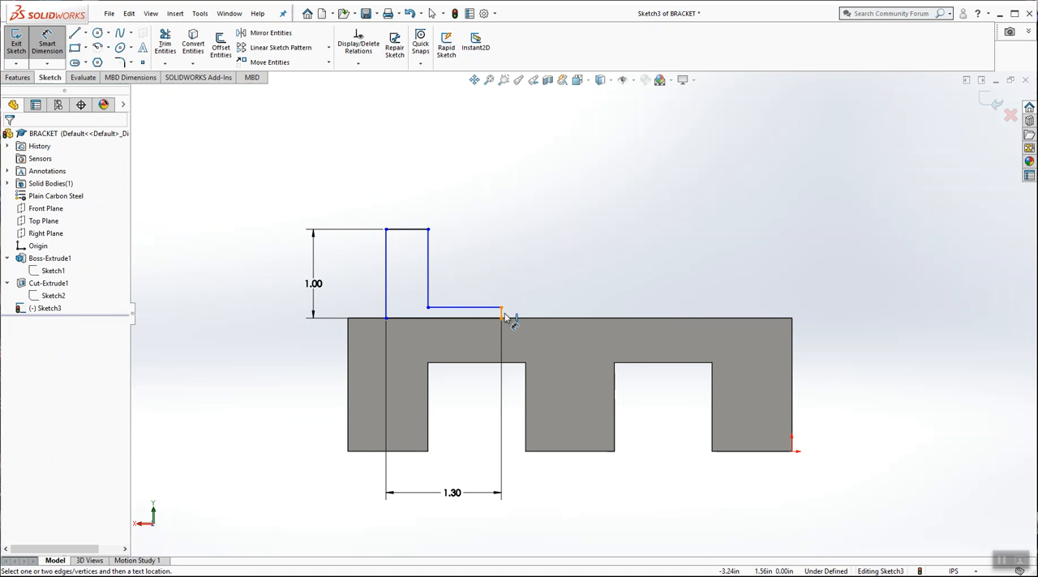
# Step: Dimension the L-profile's short vertical side as 0.5 in and its top edge as 0.6 in
pyautogui.click(502, 313)
pyautogui.click(541, 318)
pyautogui.write('.5')
pyautogui.press('Return')
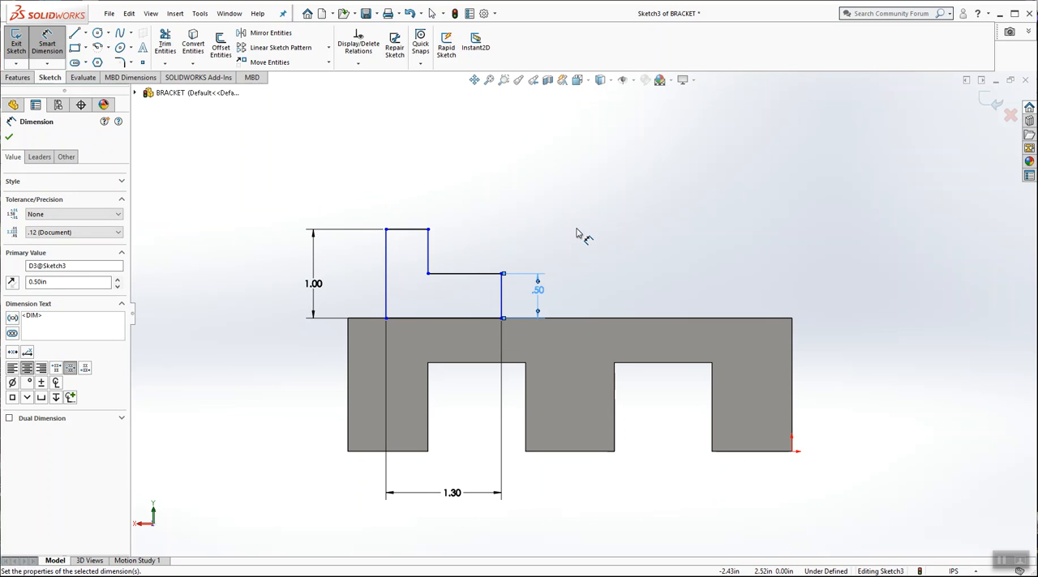
pyautogui.click(569, 193)
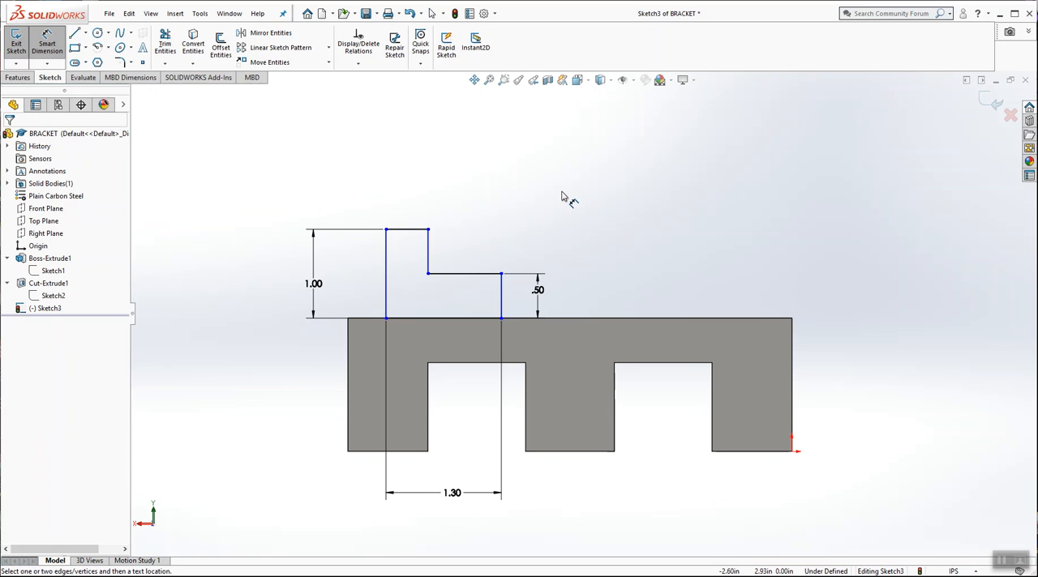
pyautogui.click(417, 231)
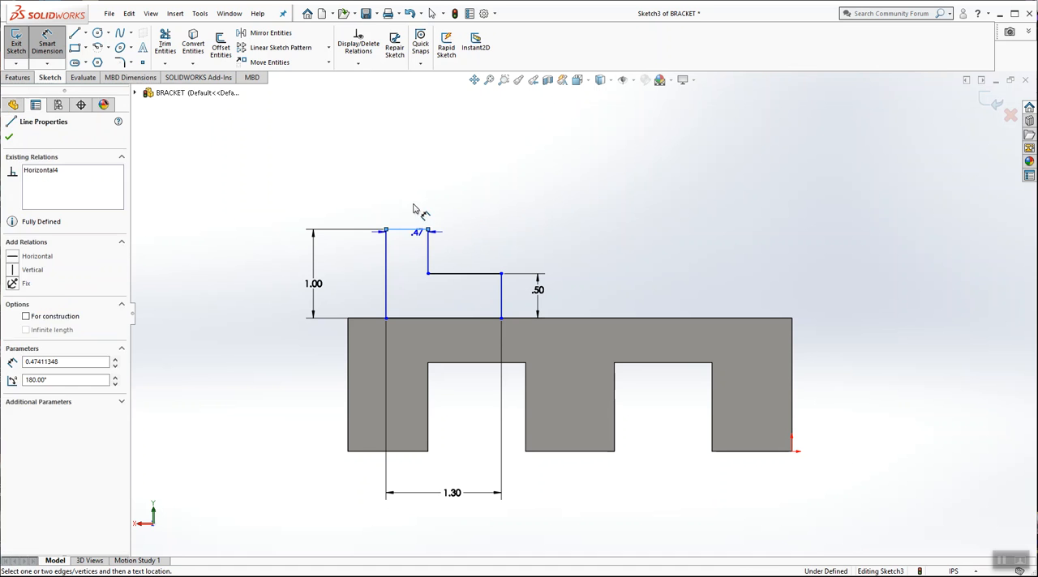
pyautogui.click(415, 193)
pyautogui.write('.6')
pyautogui.press('Return')
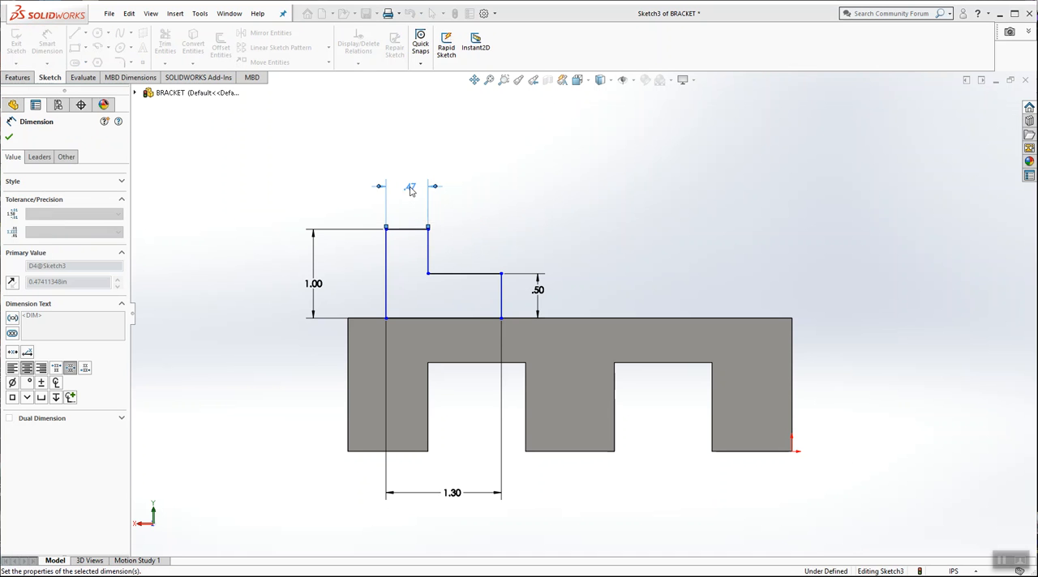
pyautogui.click(509, 212)
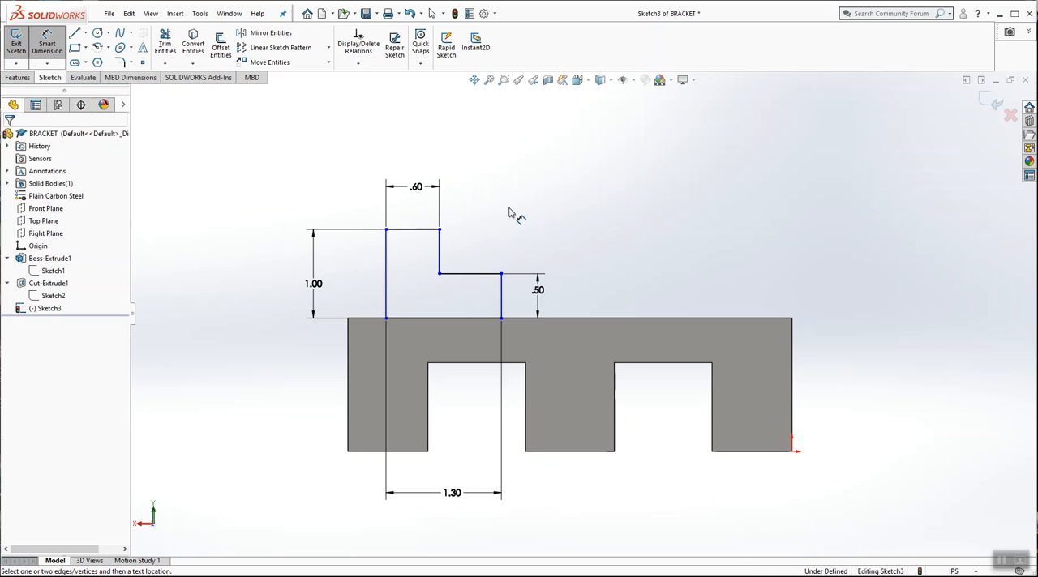
pyautogui.click(388, 302)
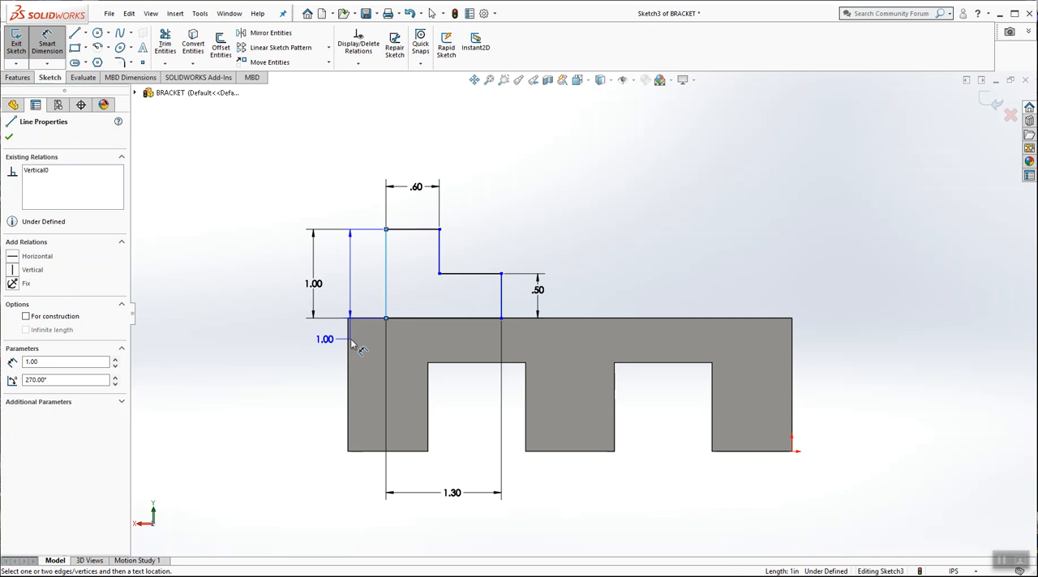
pyautogui.click(352, 345)
pyautogui.press('Escape')
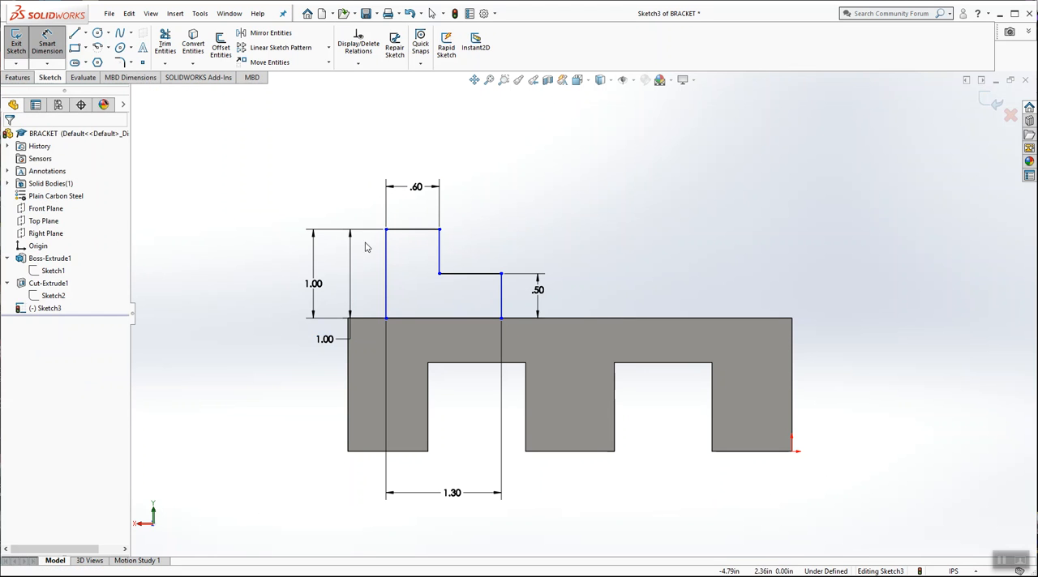
pyautogui.click(351, 252)
pyautogui.press('Delete')
# Step: Dimension the distance from the block's nearest end edge to the L-profile's tall side as 0.6 in
pyautogui.click(47, 45)
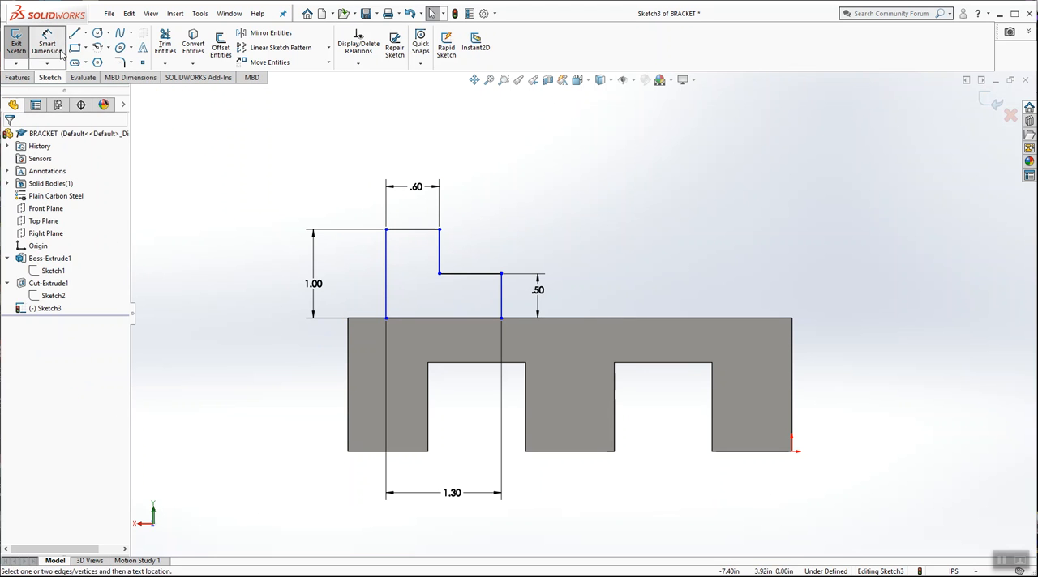
pyautogui.click(348, 344)
pyautogui.click(386, 260)
pyautogui.click(361, 163)
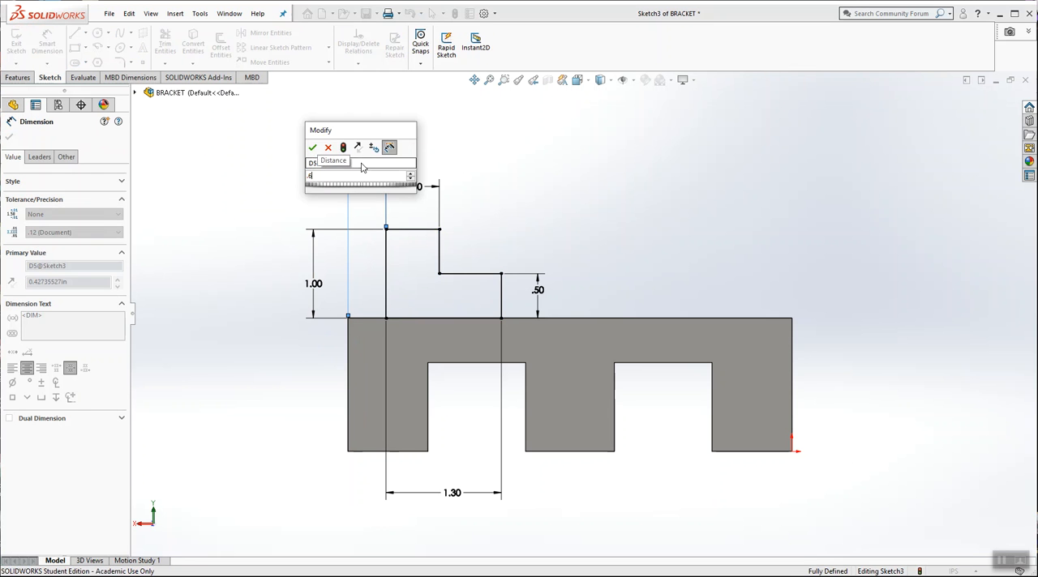
pyautogui.write('.6')
pyautogui.press('Return')
pyautogui.press('Escape')
# Step: Reposition the base width dimension above the L-shaped profile
pyautogui.moveTo(637, 240)
pyautogui.mouseDown(button='middle')
pyautogui.moveTo(625, 278)
pyautogui.moveTo(605, 283)
pyautogui.moveTo(567, 260)
pyautogui.mouseUp(button='middle')
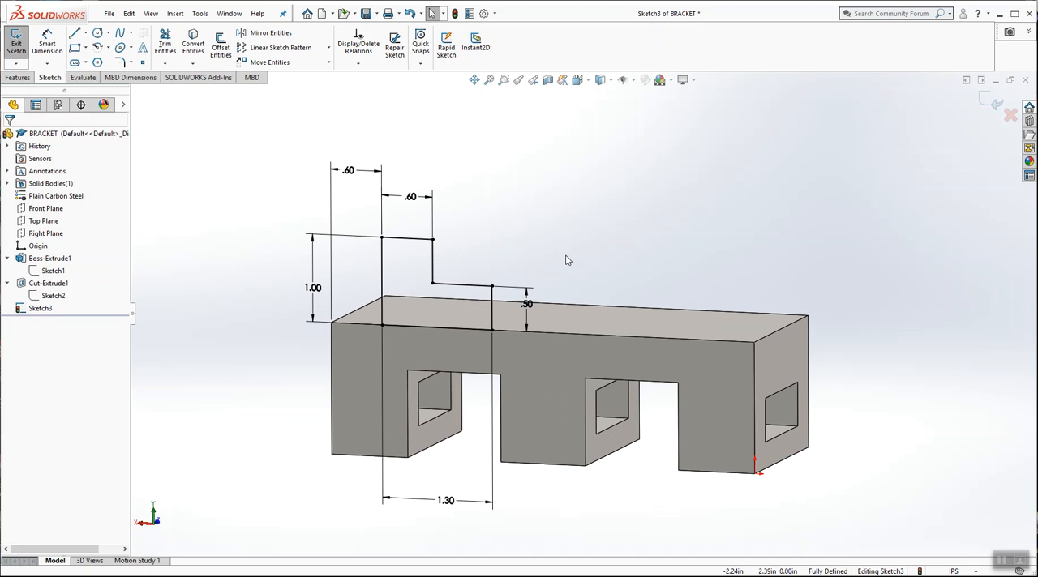
pyautogui.scroll(-1, 773, 253)
pyautogui.scroll(1, 775, 264)
pyautogui.moveTo(775, 263); pyautogui.dragTo(626, 203, button='middle')
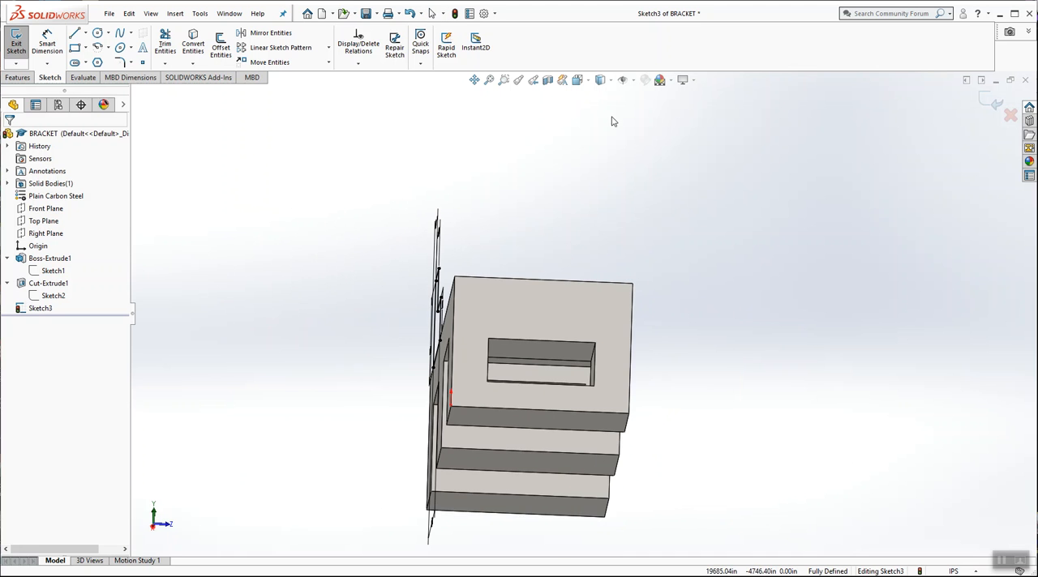
pyautogui.click(580, 81)
pyautogui.click(643, 116)
pyautogui.moveTo(708, 299)
pyautogui.mouseDown(button='middle')
pyautogui.moveTo(748, 207)
pyautogui.moveTo(721, 284)
pyautogui.mouseUp(button='middle')
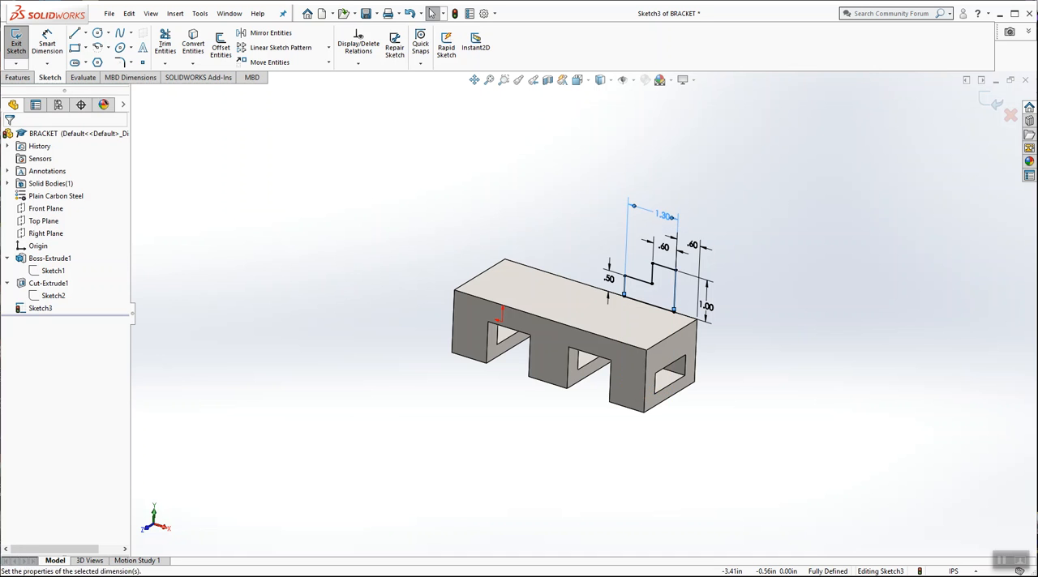
pyautogui.scroll(-4, 721, 321)
pyautogui.moveTo(655, 293); pyautogui.dragTo(689, 295)
pyautogui.click(672, 216)
pyautogui.scroll(1, 569, 270)
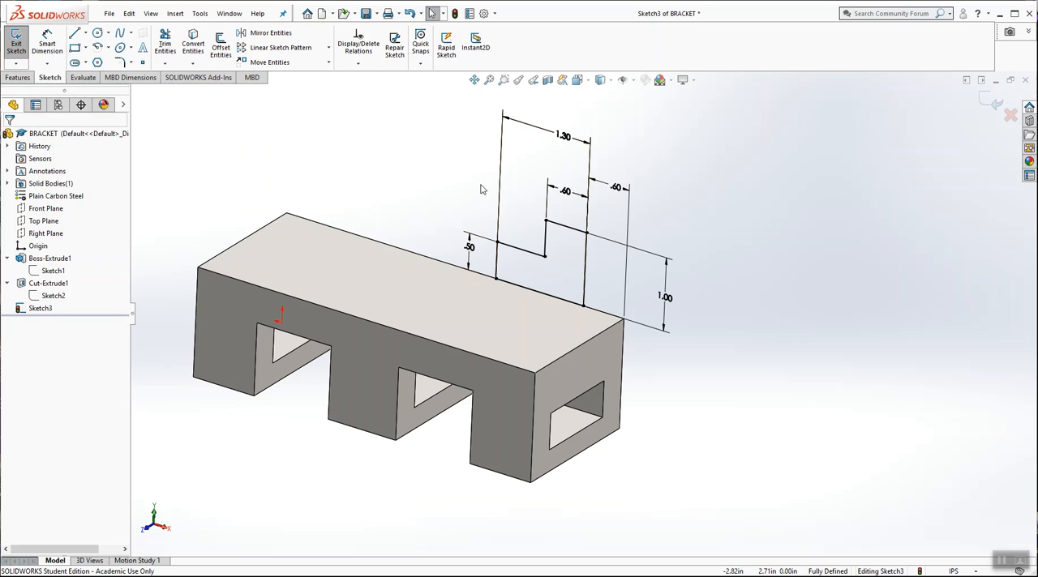
# Step: Extrude the L-shaped profile 1.4 in across the block's top in the reversed direction, and save the part
pyautogui.click(991, 101)
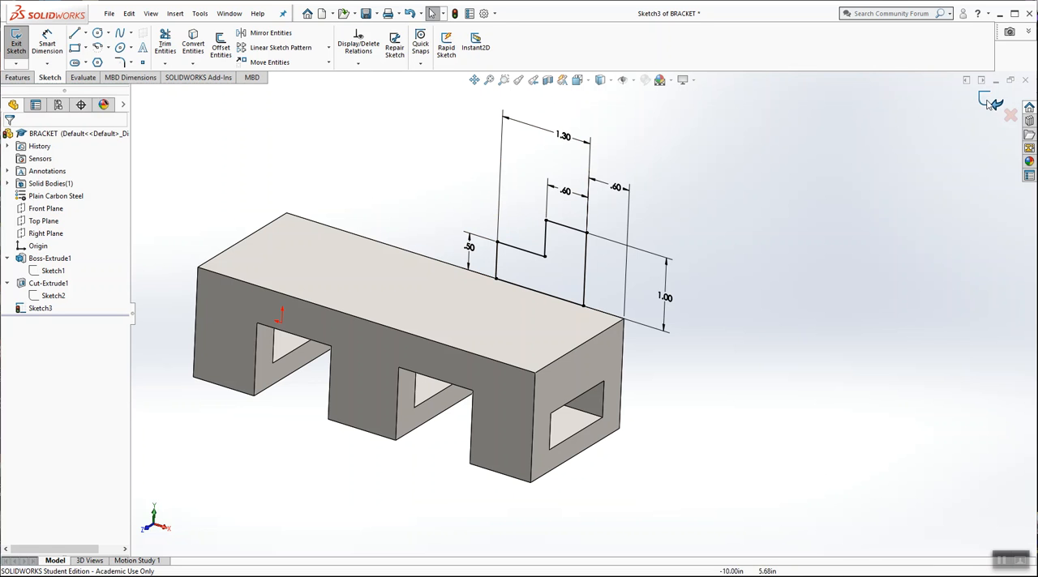
pyautogui.click(20, 40)
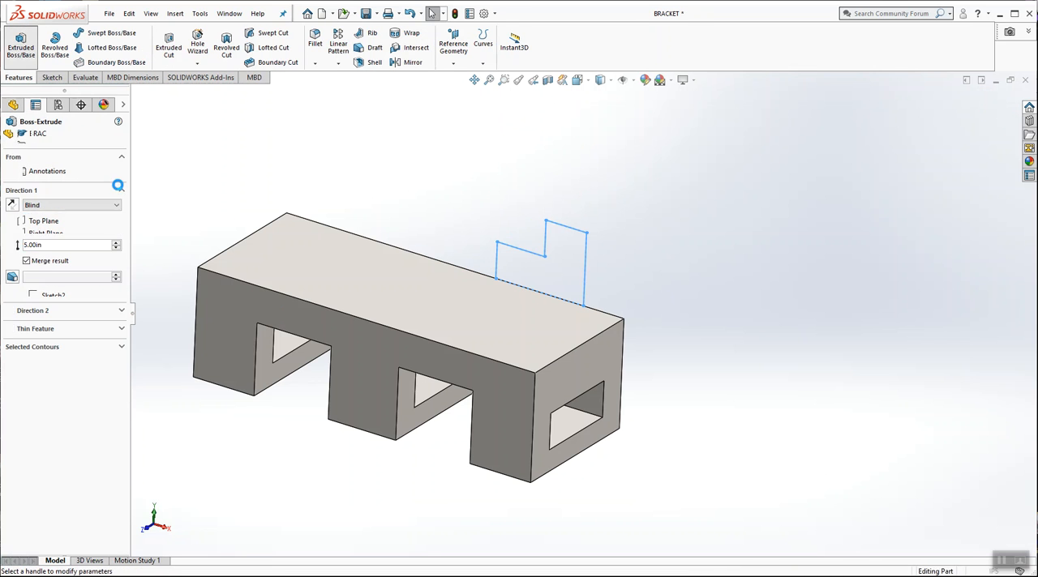
pyautogui.click(13, 205)
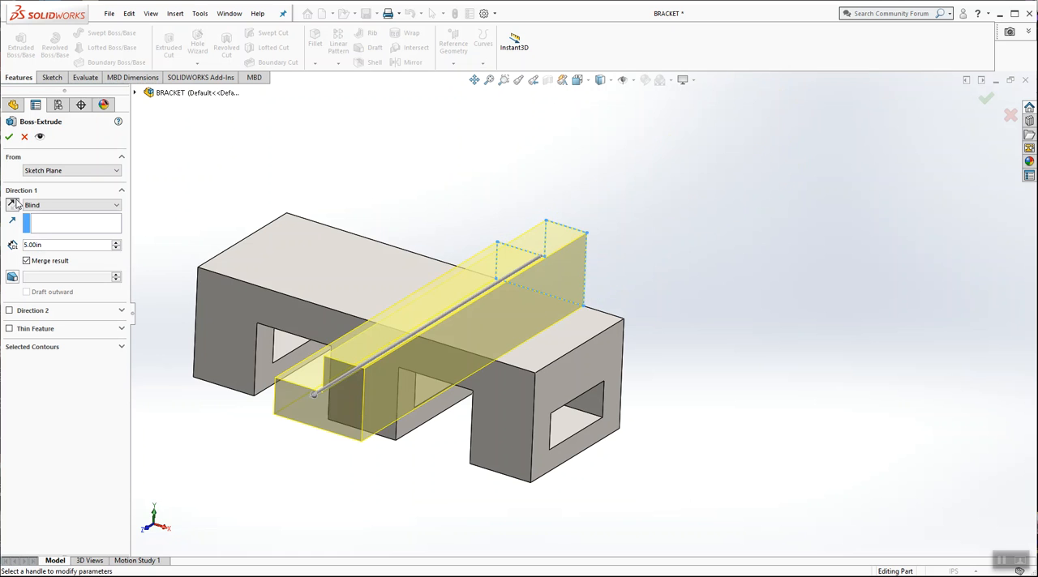
pyautogui.click(57, 245)
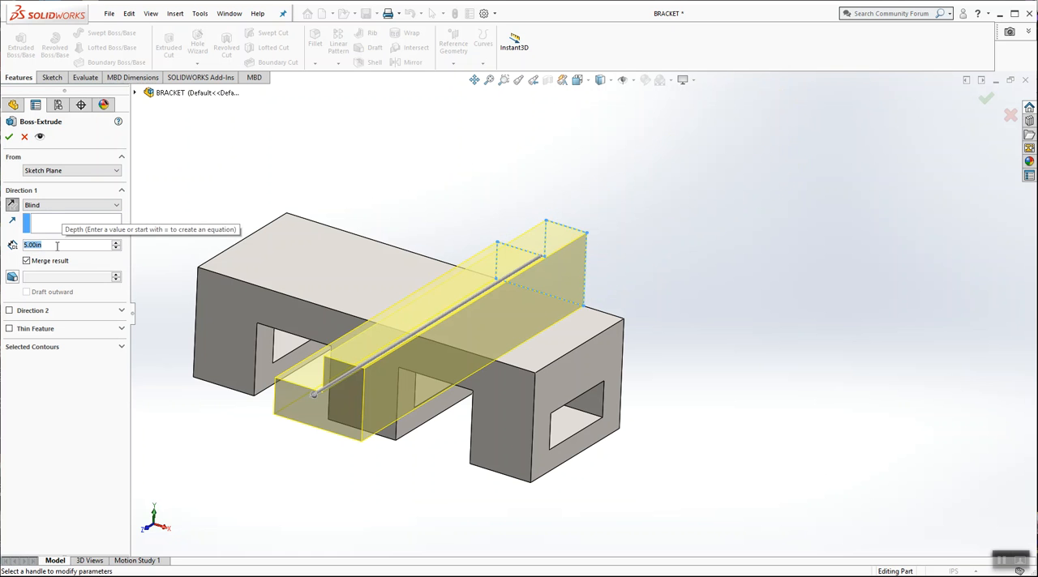
pyautogui.write('1.4')
pyautogui.press('Return')
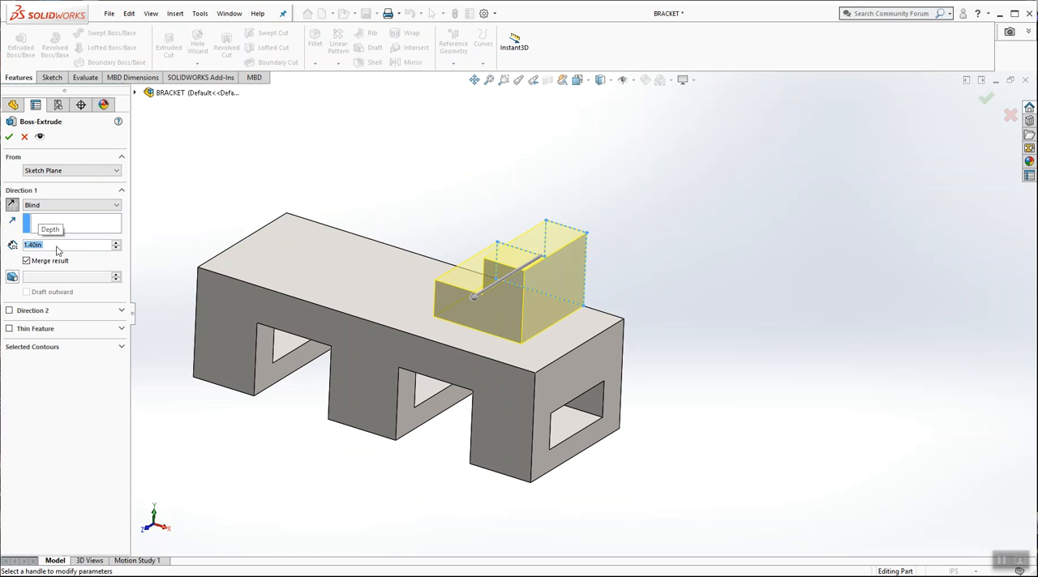
pyautogui.click(9, 136)
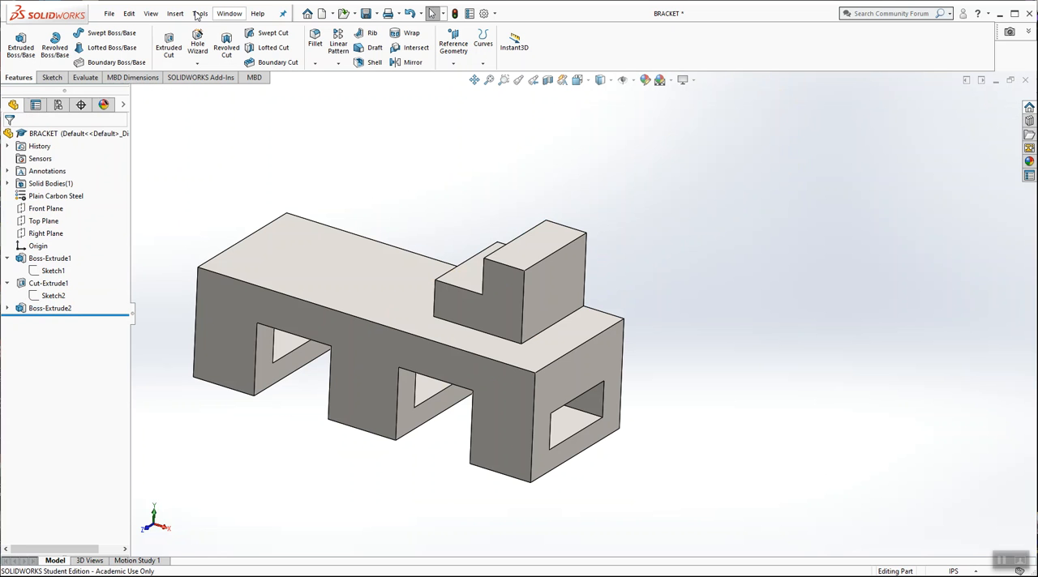
pyautogui.click(109, 13)
pyautogui.click(123, 137)
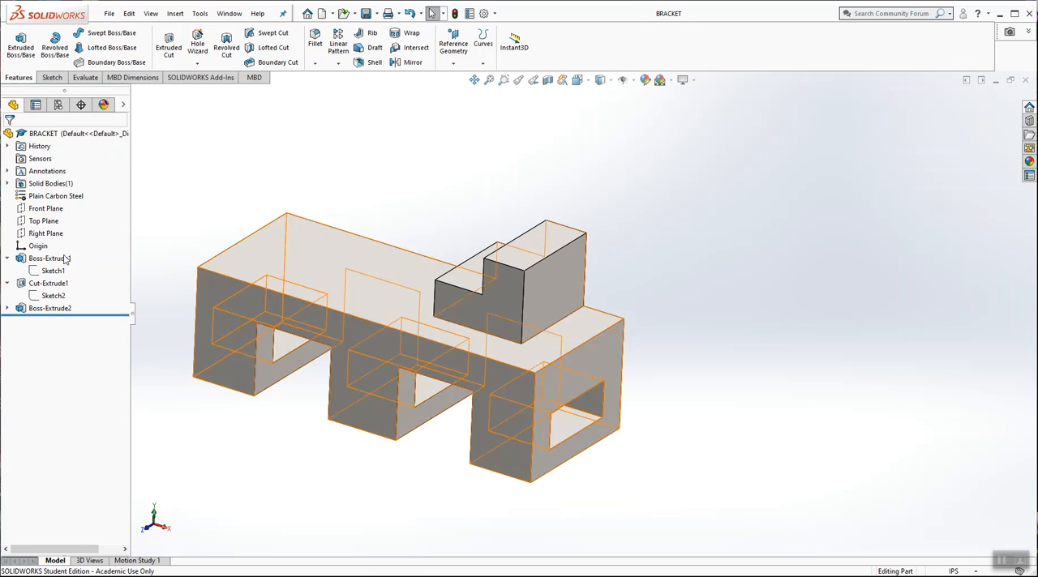
# Step: Review each sketch and extruded feature in the model history against the geometry it defines
pyautogui.click(8, 309)
pyautogui.click(63, 273)
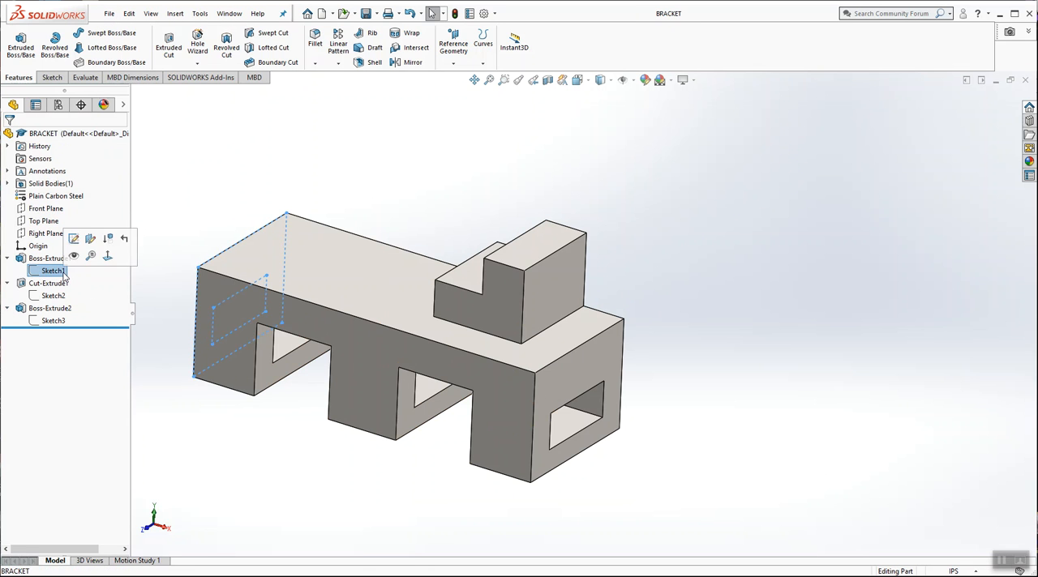
pyautogui.click(59, 297)
pyautogui.click(50, 323)
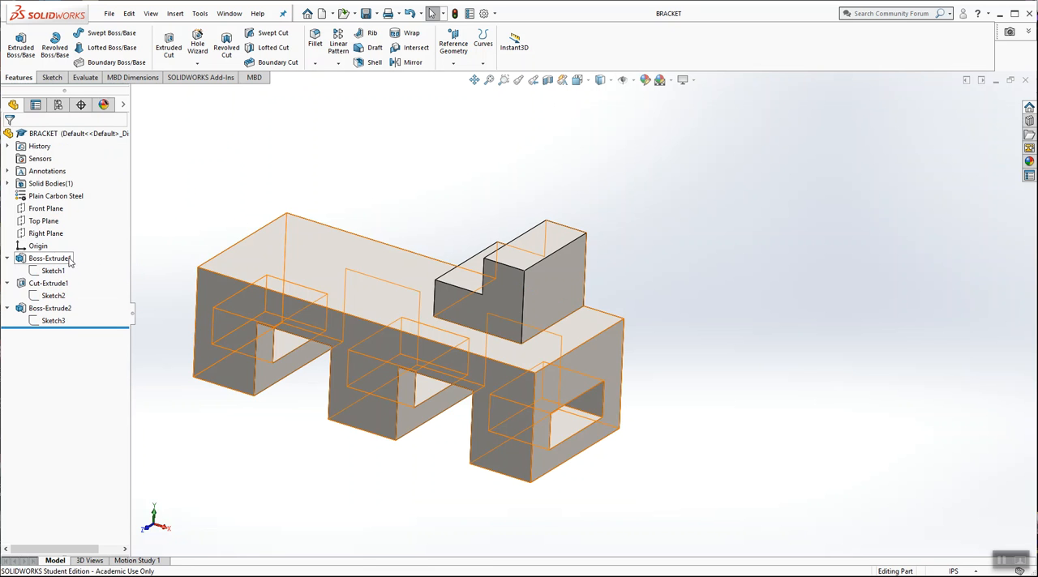
pyautogui.click(49, 258)
pyautogui.click(60, 285)
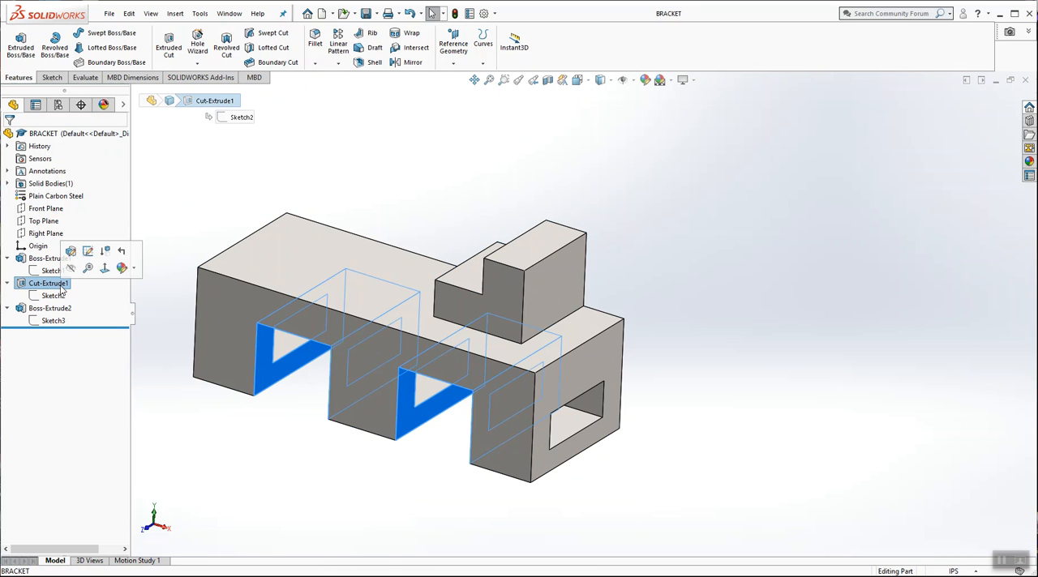
pyautogui.click(51, 308)
pyautogui.click(349, 186)
pyautogui.scroll(2, 352, 187)
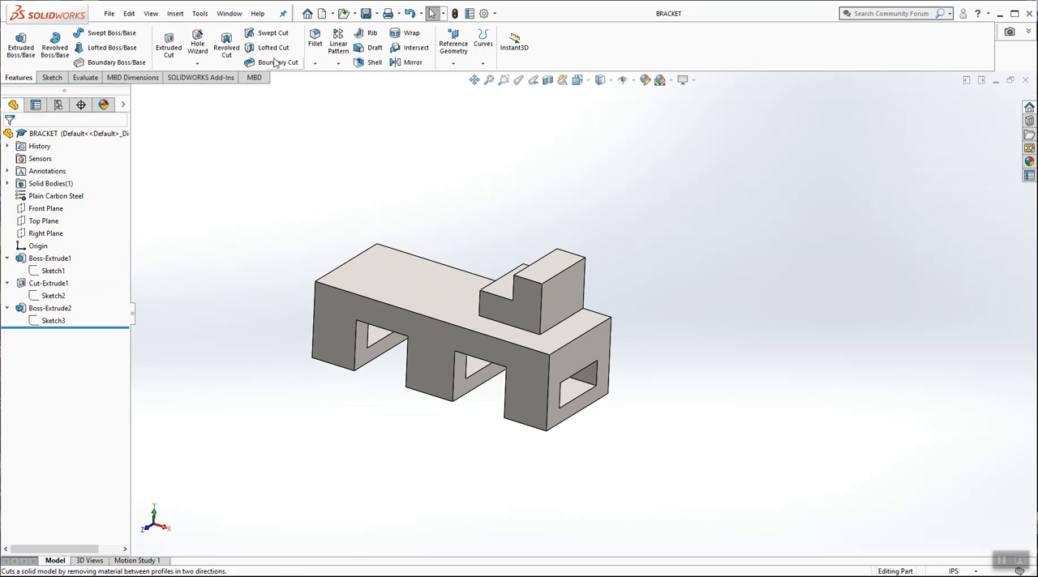
pyautogui.click(406, 62)
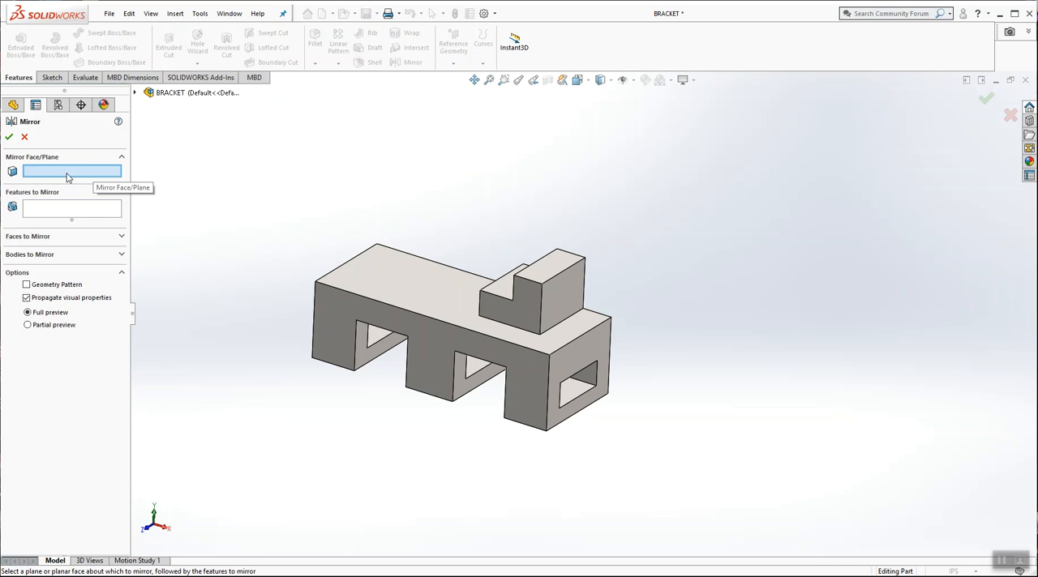
pyautogui.moveTo(289, 215); pyautogui.dragTo(332, 180, button='middle')
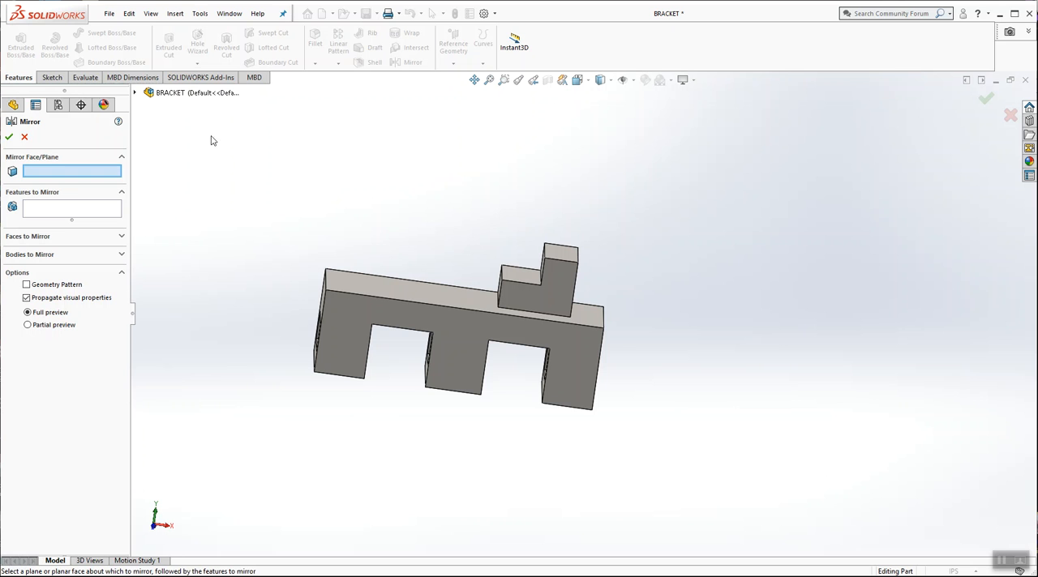
pyautogui.click(135, 94)
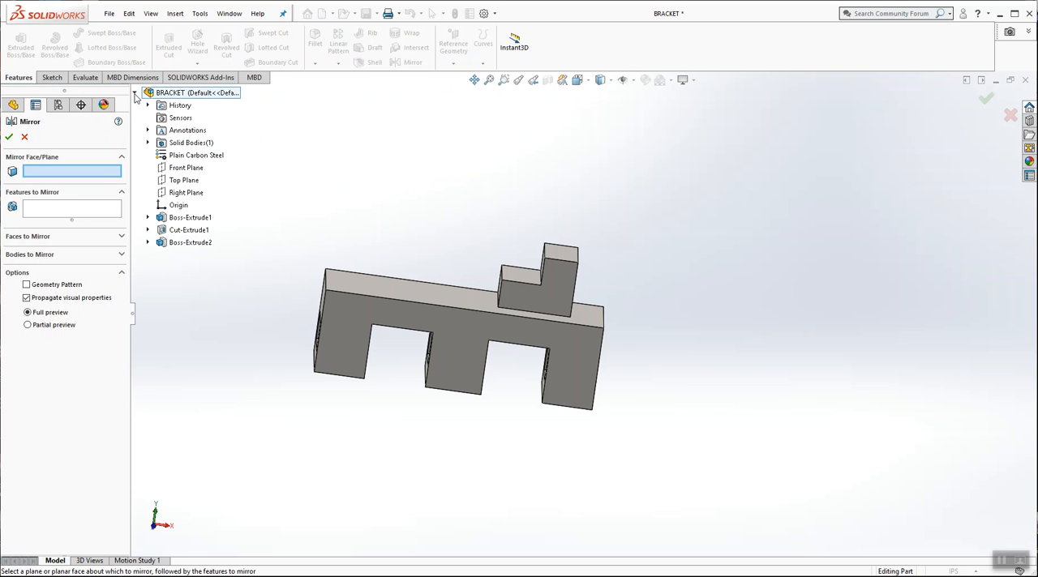
pyautogui.click(135, 94)
pyautogui.click(135, 94)
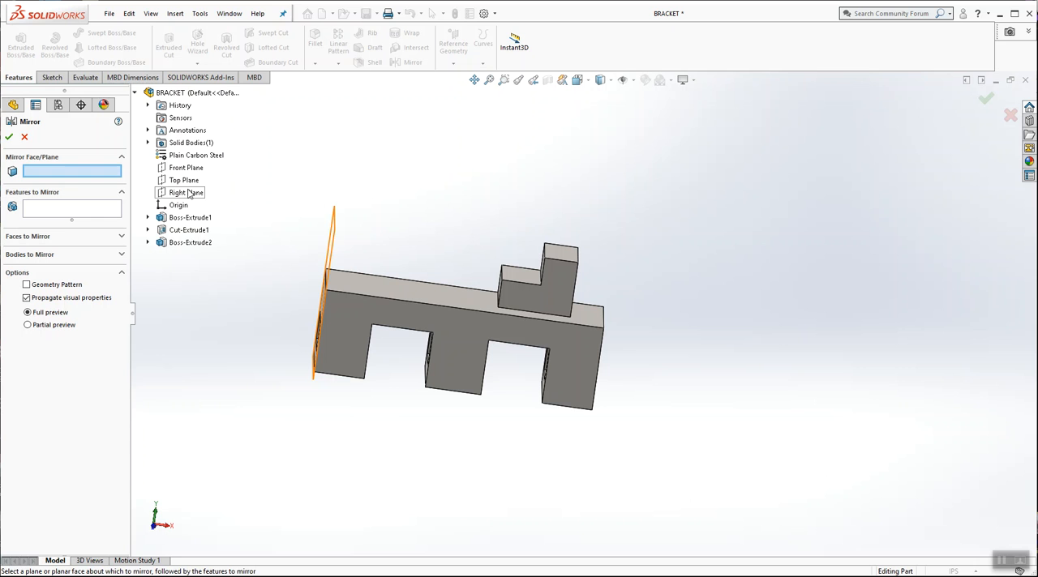
pyautogui.click(25, 137)
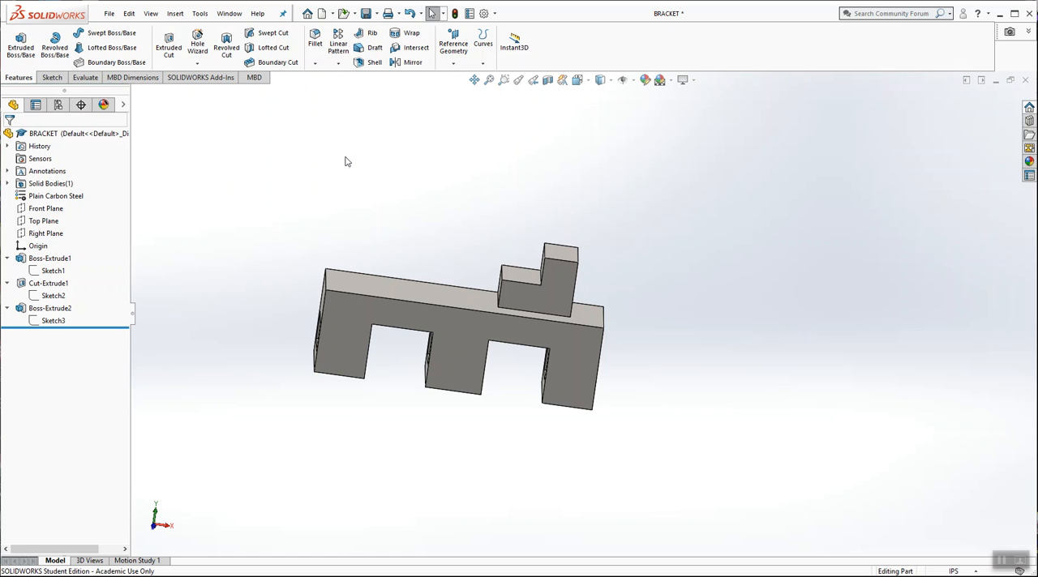
# Step: Create a reference mid plane between the block's two opposite end faces
pyautogui.moveTo(332, 148); pyautogui.dragTo(382, 168, button='middle')
pyautogui.scroll(-1, 412, 177)
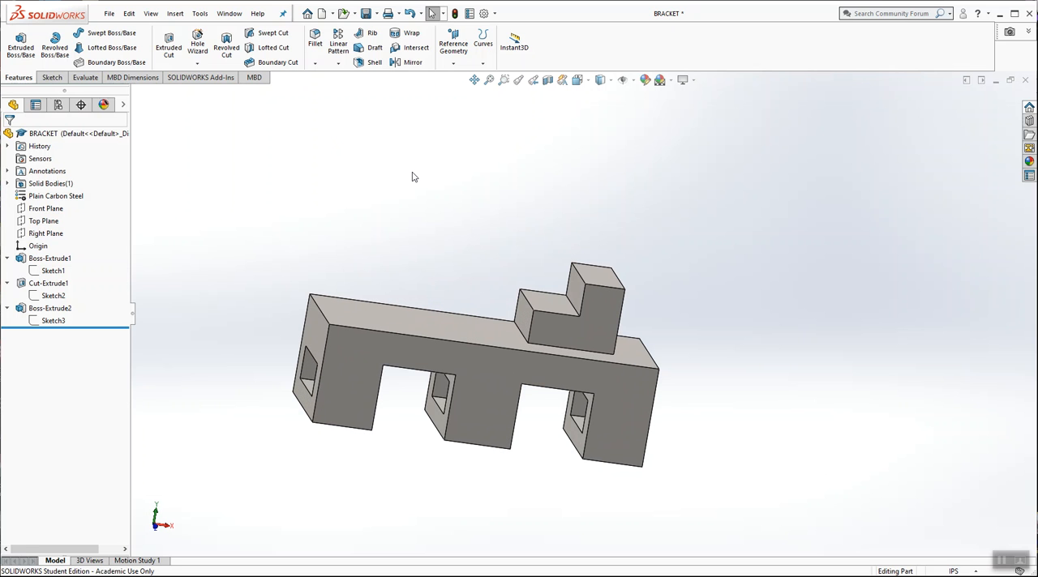
pyautogui.click(454, 65)
pyautogui.click(463, 80)
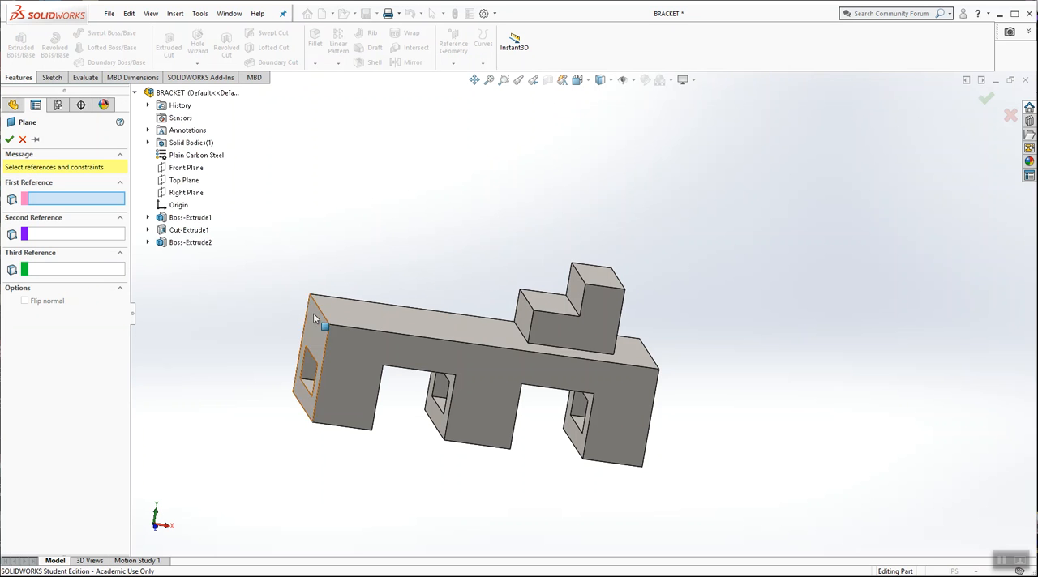
pyautogui.moveTo(736, 316); pyautogui.dragTo(672, 324, button='middle')
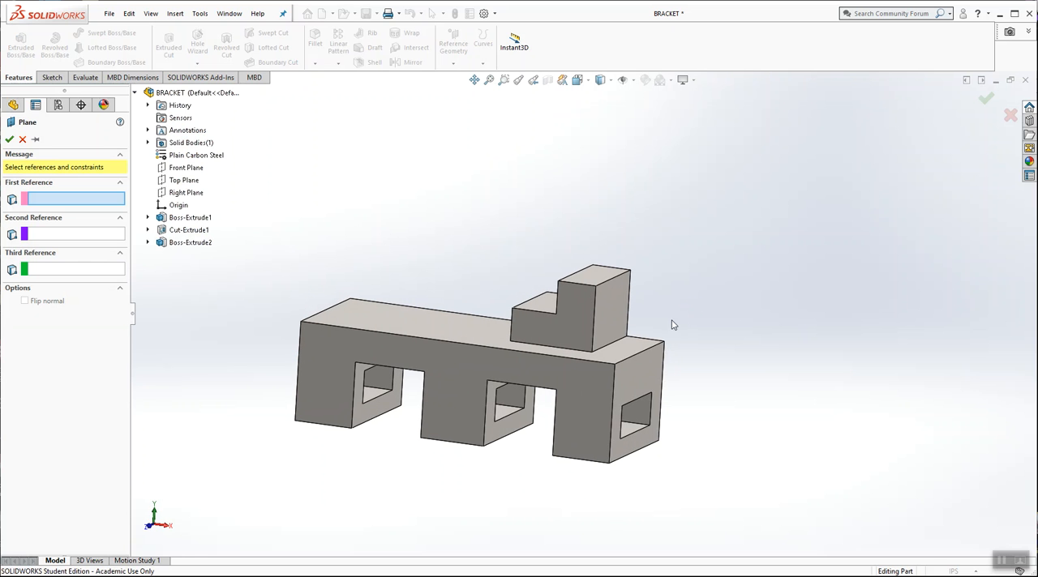
pyautogui.click(650, 363)
pyautogui.moveTo(475, 181); pyautogui.dragTo(519, 191, button='middle')
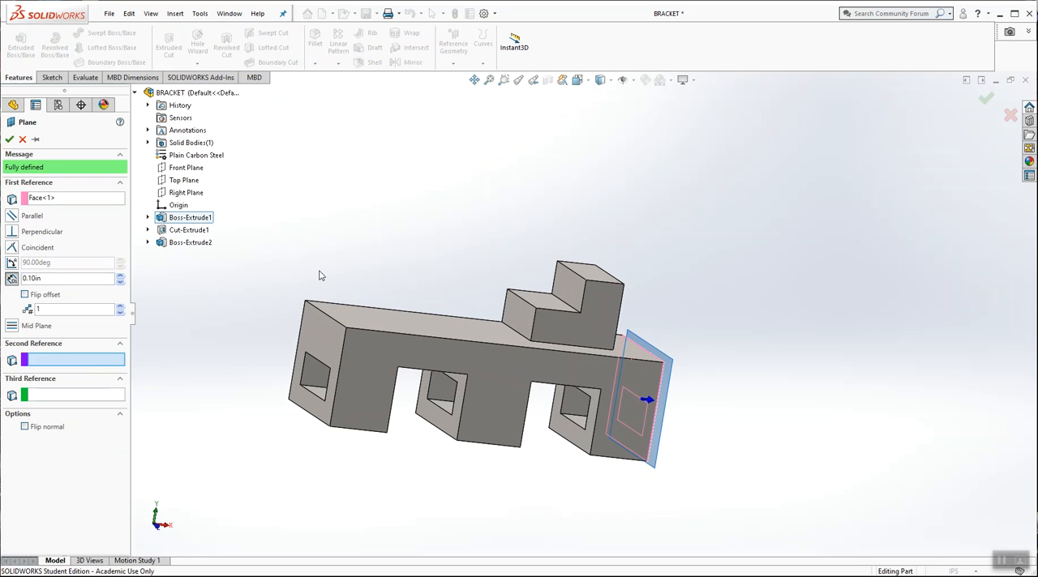
pyautogui.click(331, 328)
pyautogui.moveTo(410, 278); pyautogui.dragTo(391, 240, button='middle')
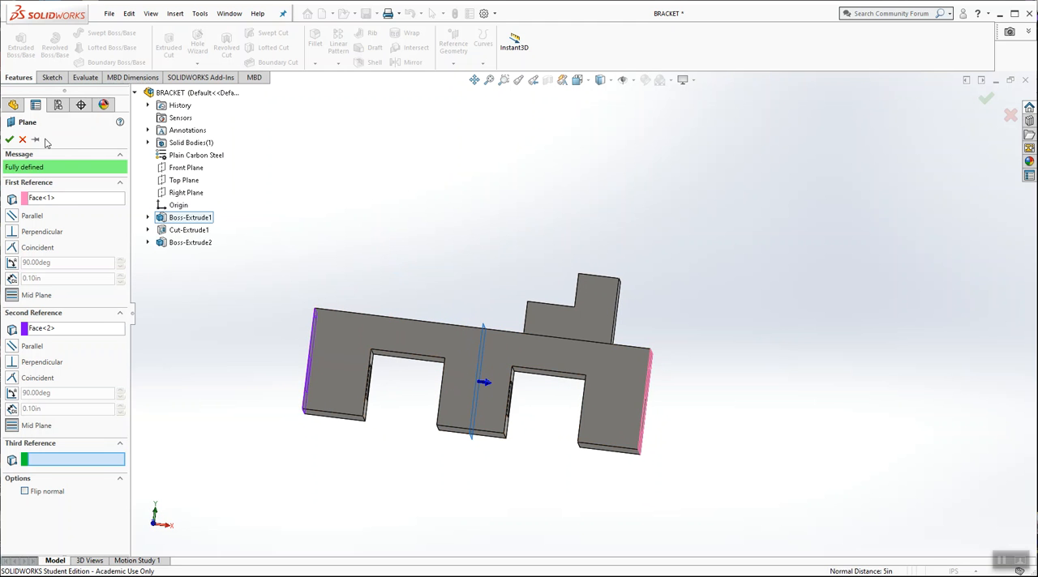
pyautogui.click(10, 140)
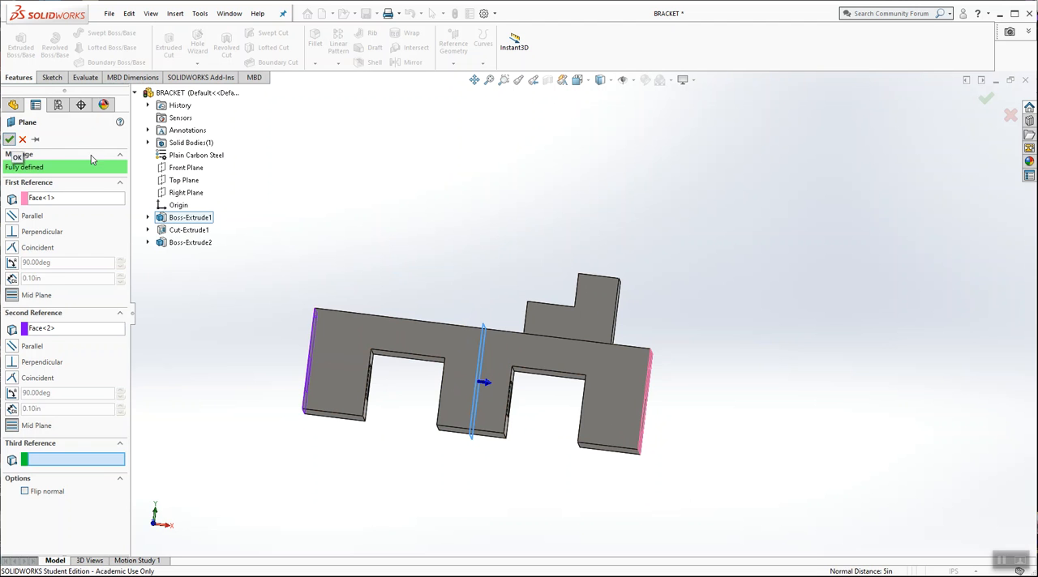
pyautogui.moveTo(352, 181); pyautogui.dragTo(357, 262, button='middle')
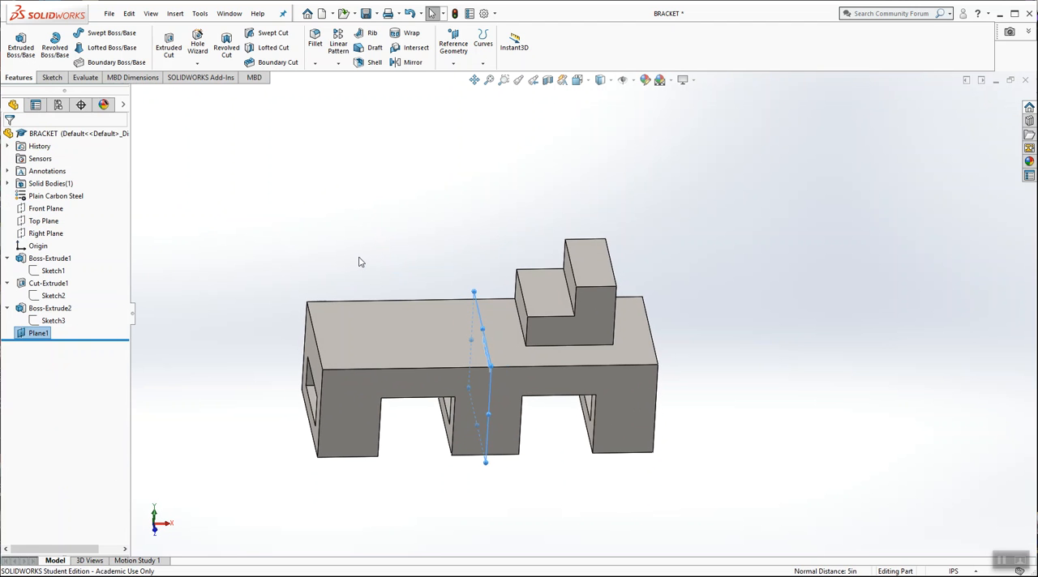
pyautogui.click(389, 247)
# Step: Mirror the extruded L-shaped boss about the new mid plane onto the other half of the block
pyautogui.moveTo(492, 255); pyautogui.dragTo(505, 234, button='middle')
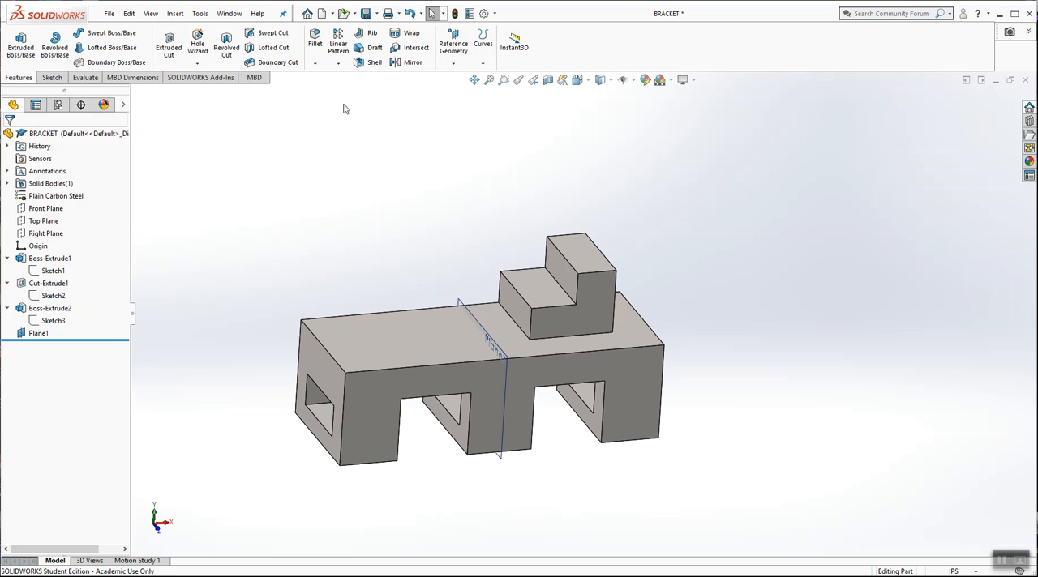
pyautogui.click(401, 65)
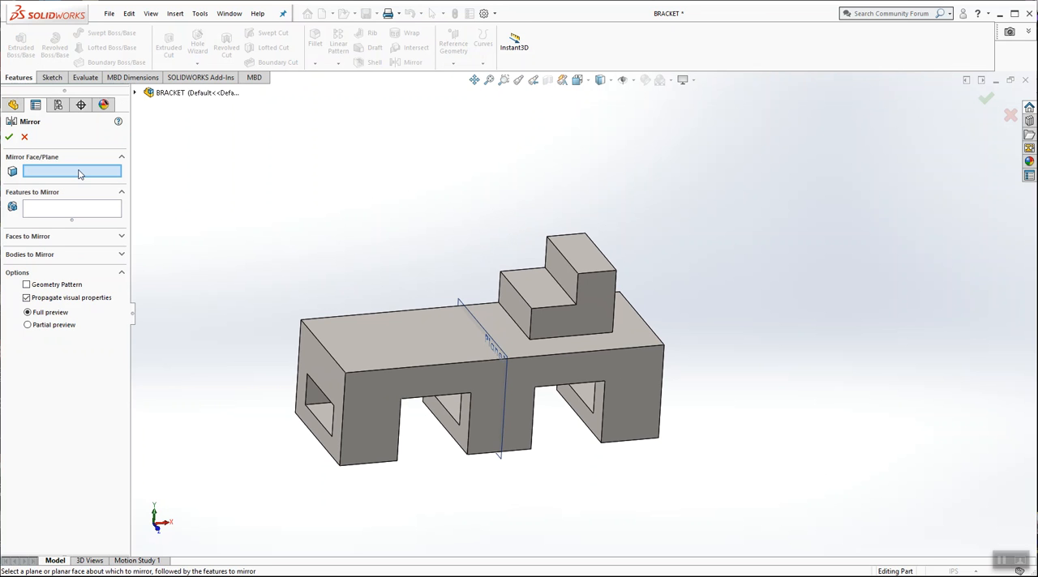
pyautogui.click(462, 304)
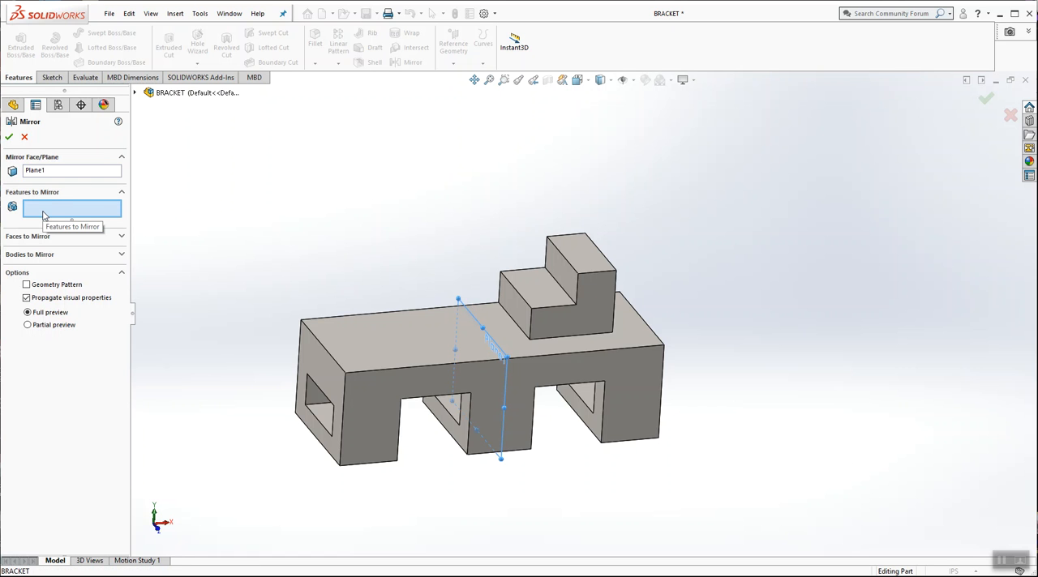
pyautogui.click(135, 93)
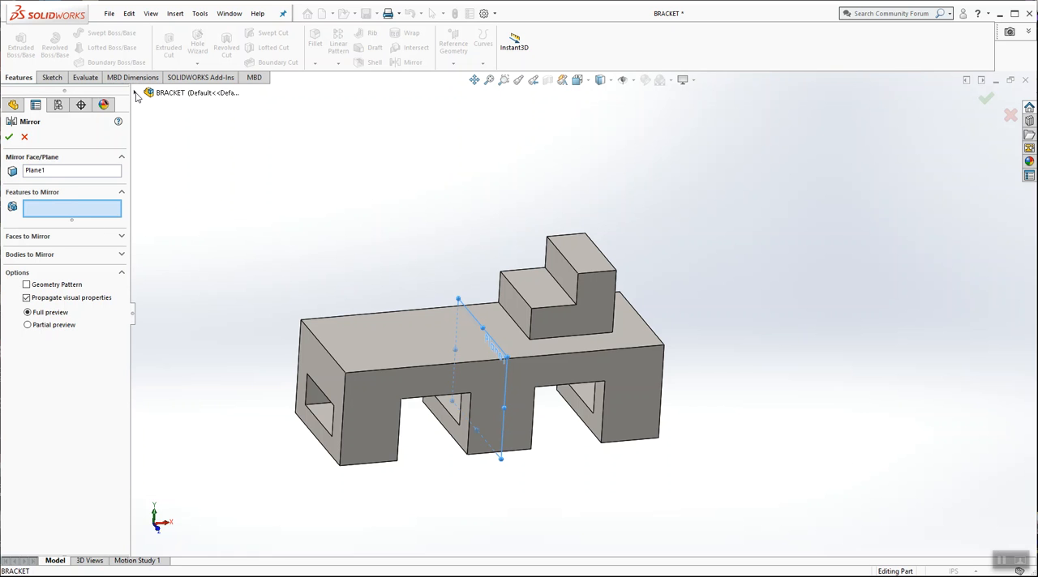
pyautogui.click(135, 94)
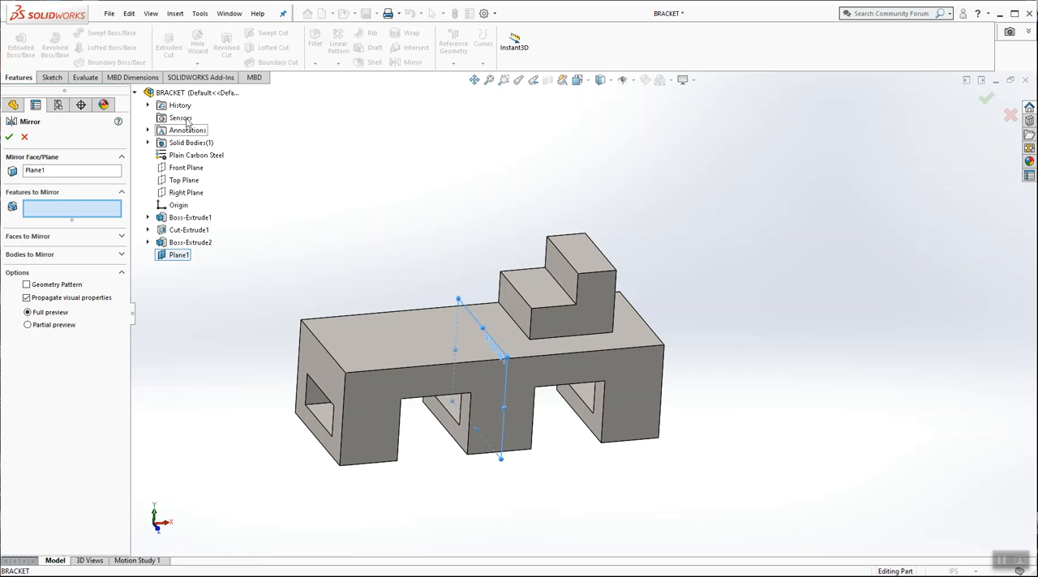
pyautogui.click(194, 243)
pyautogui.moveTo(522, 209); pyautogui.dragTo(429, 230, button='middle')
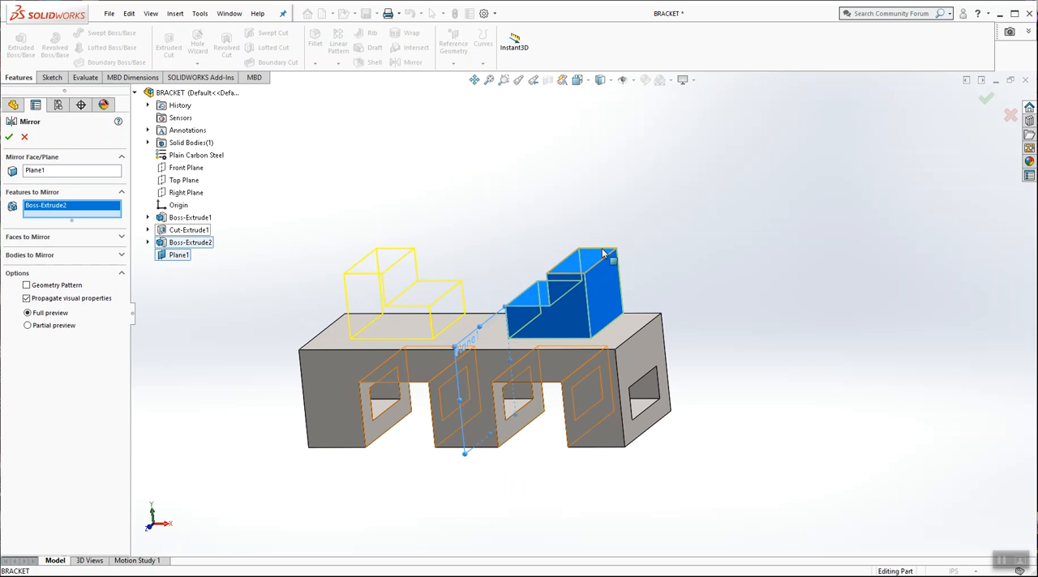
pyautogui.click(9, 138)
# Step: Show the bracket in isometric view and inspect the mid plane between the two L-shaped bosses
pyautogui.moveTo(357, 181); pyautogui.dragTo(397, 179, button='middle')
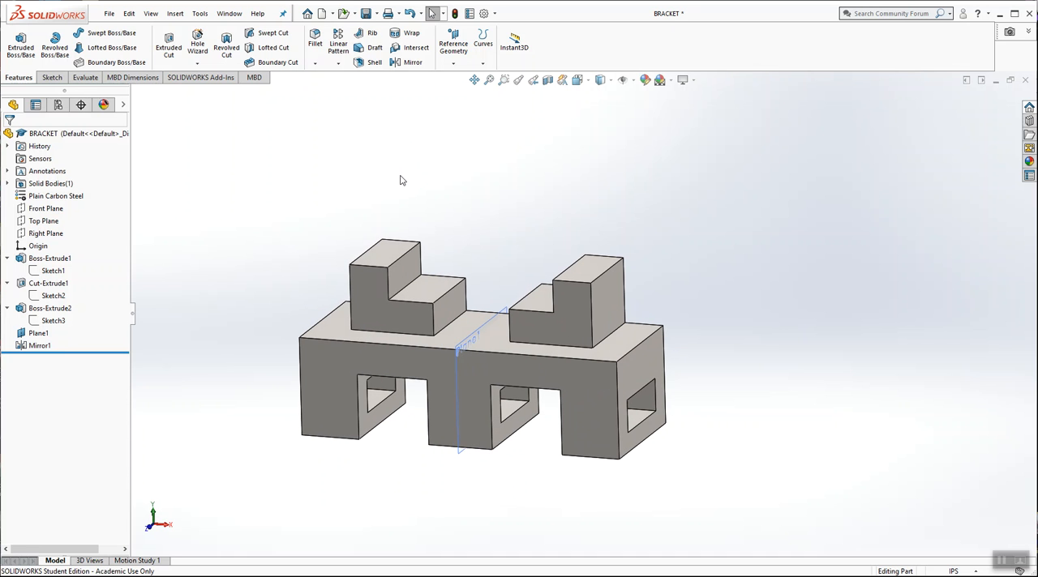
pyautogui.click(578, 79)
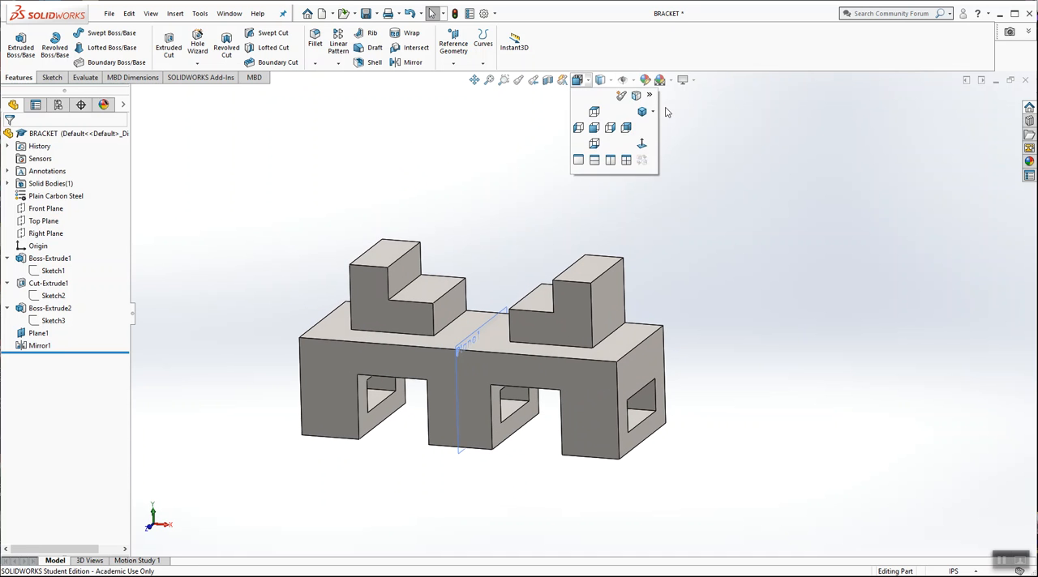
pyautogui.click(642, 113)
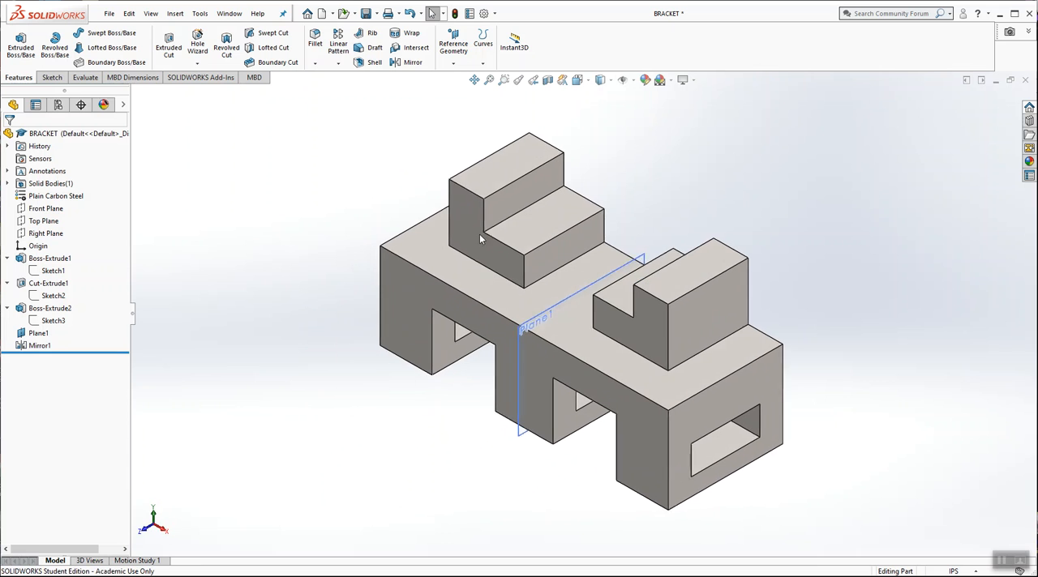
pyautogui.click(531, 329)
pyautogui.click(652, 205)
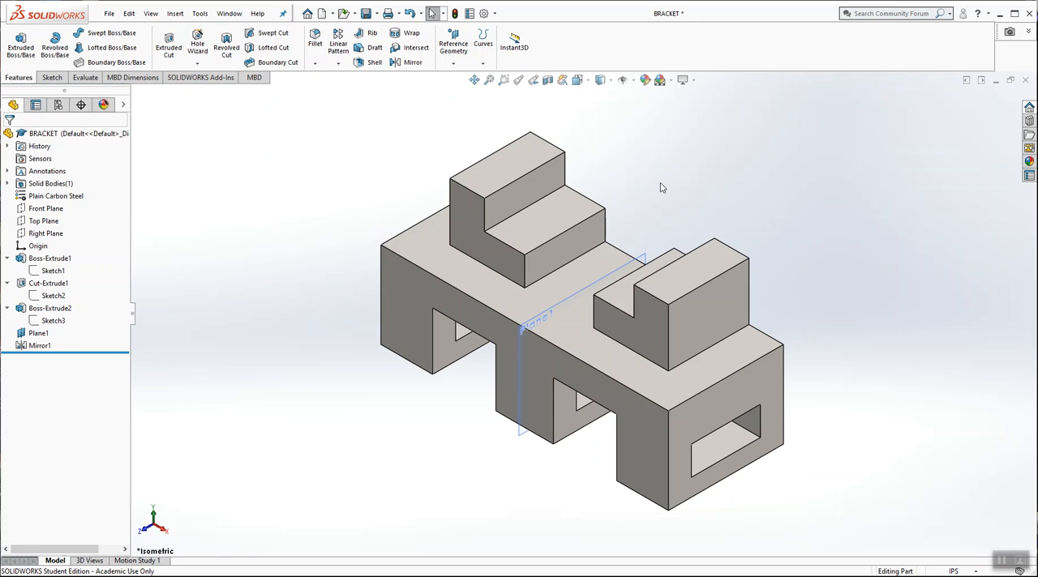
pyautogui.click(640, 261)
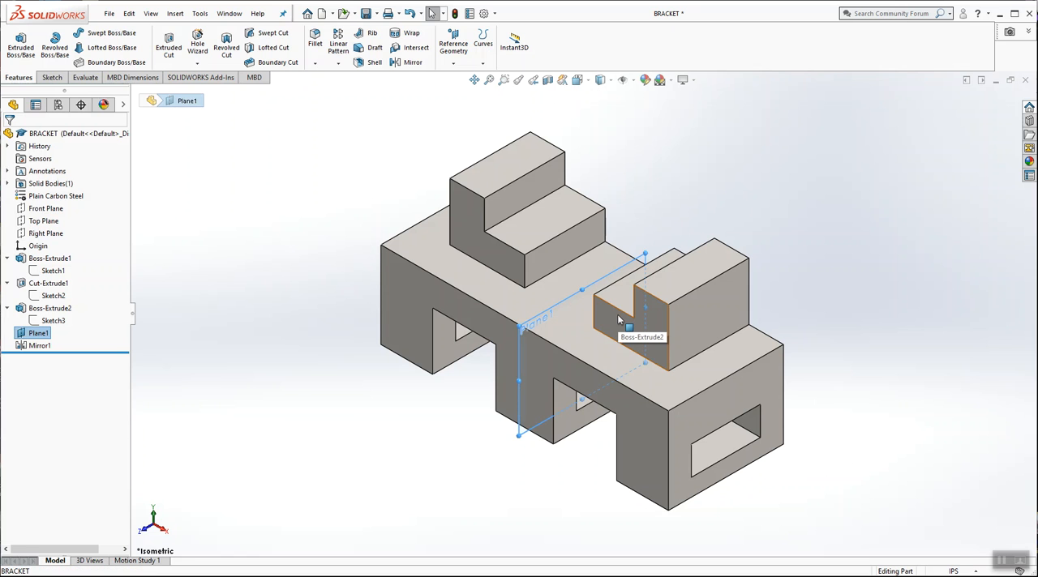
pyautogui.click(739, 206)
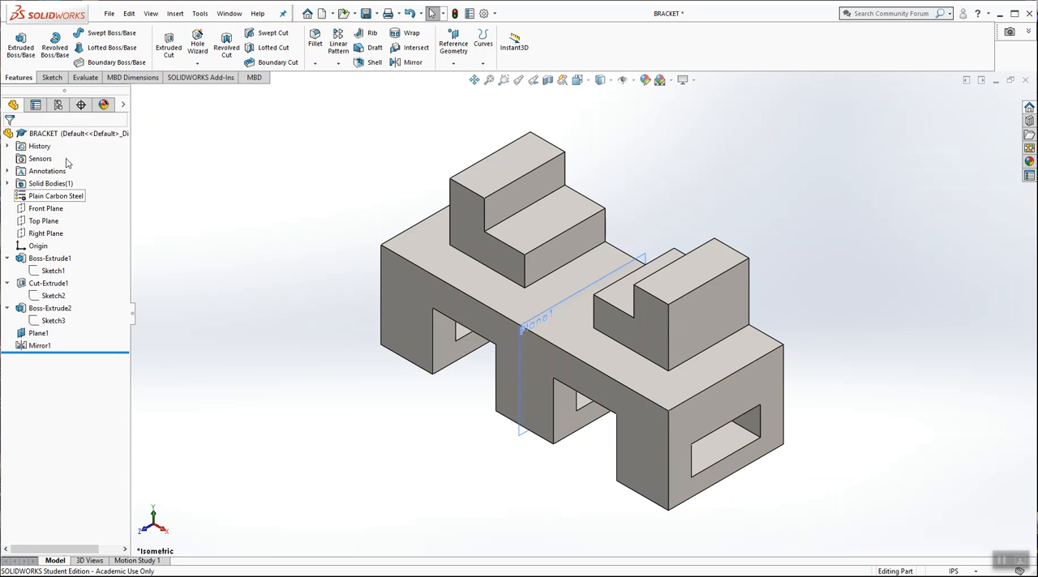
# Step: Evaluate the bracket's mass properties and highlight its mass
pyautogui.click(85, 79)
pyautogui.click(148, 45)
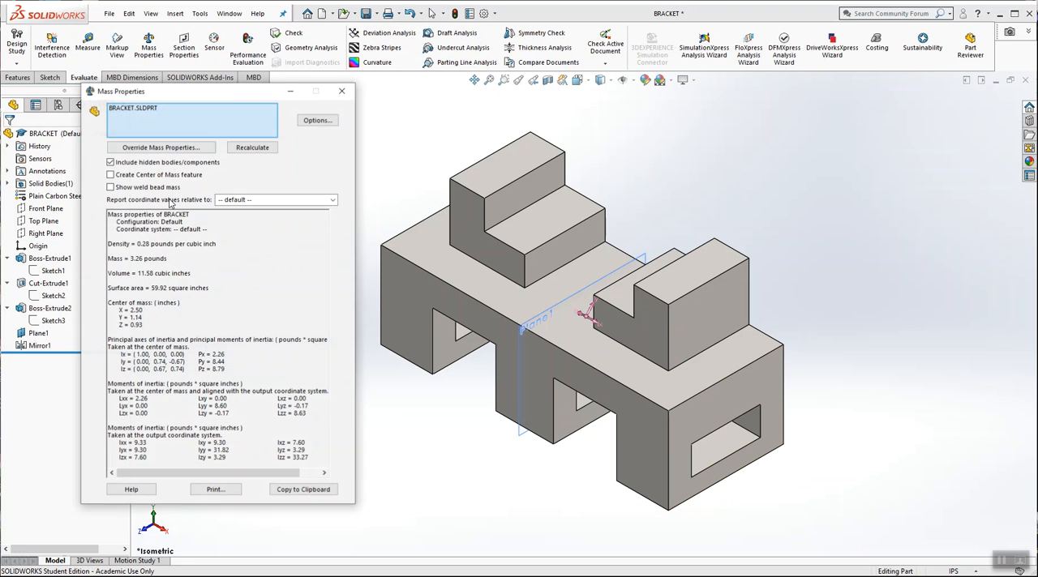
pyautogui.moveTo(167, 260); pyautogui.dragTo(113, 260)
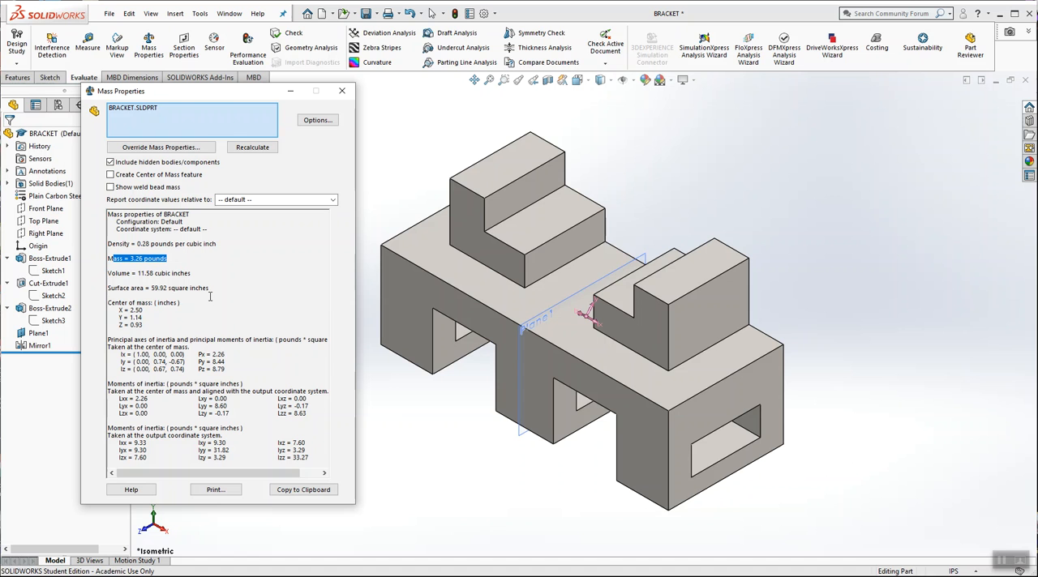
pyautogui.moveTo(168, 260); pyautogui.dragTo(107, 261)
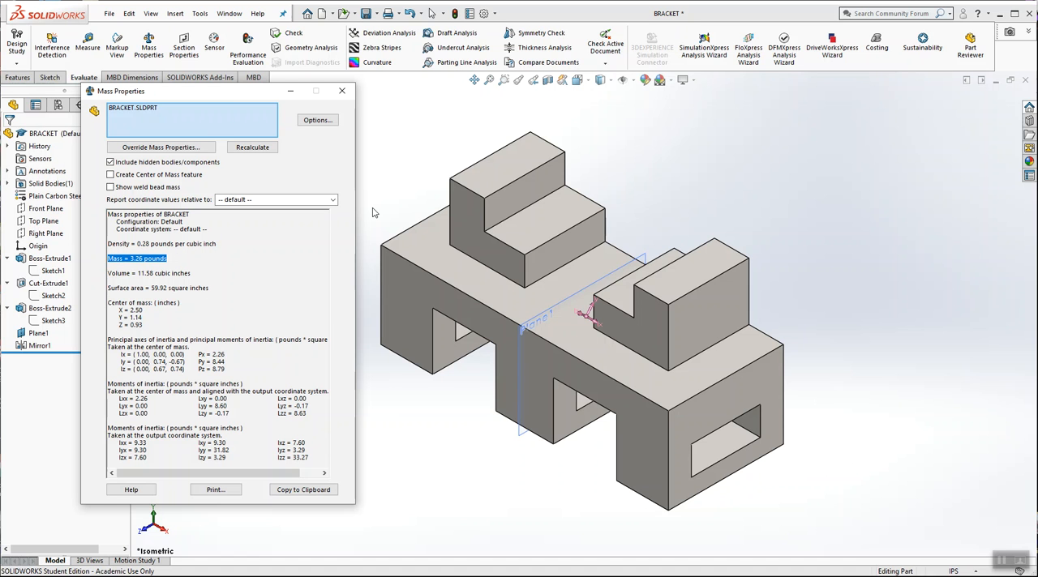